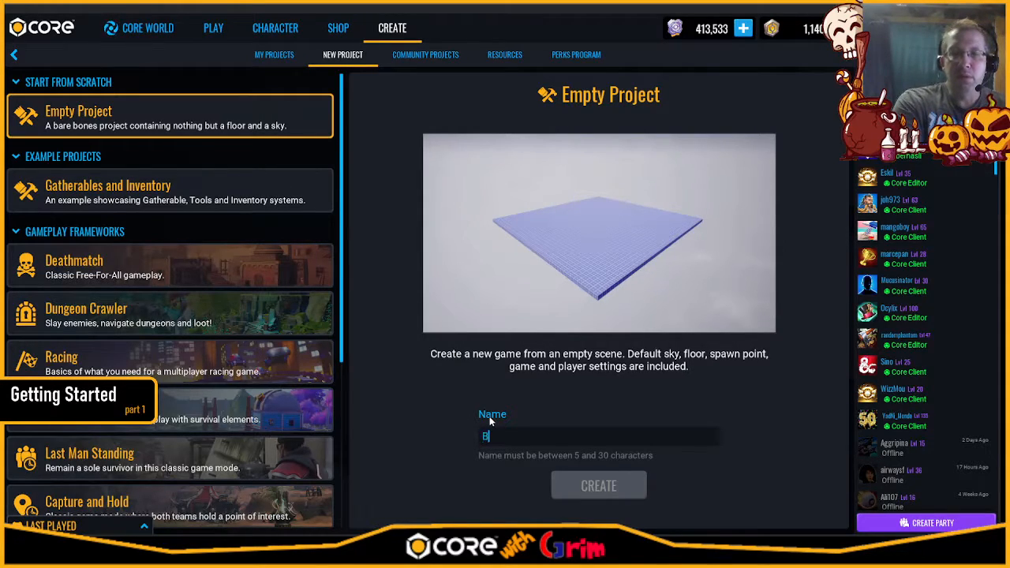
# - Preview the Gatherables and Inventory example and the gameplay and top-down framework templates for a new project
pyautogui.write('asics')
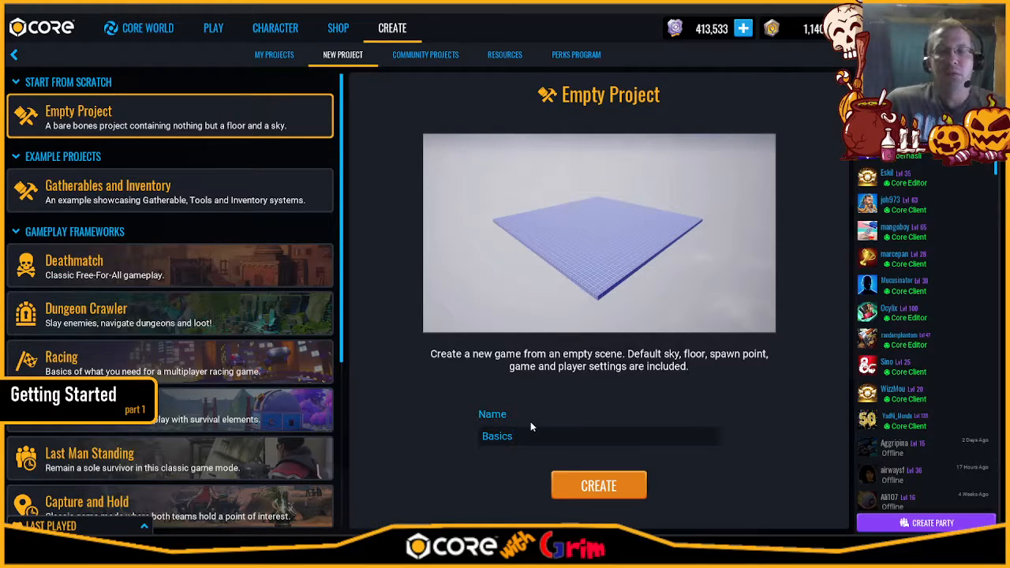
pyautogui.click(209, 201)
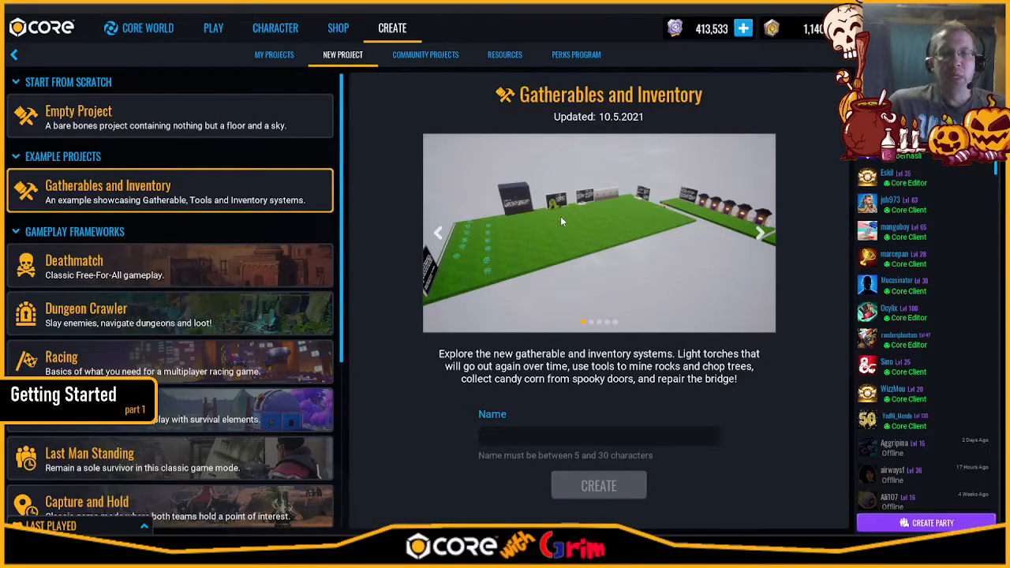
pyautogui.click(183, 265)
pyautogui.scroll(-2, 170, 298)
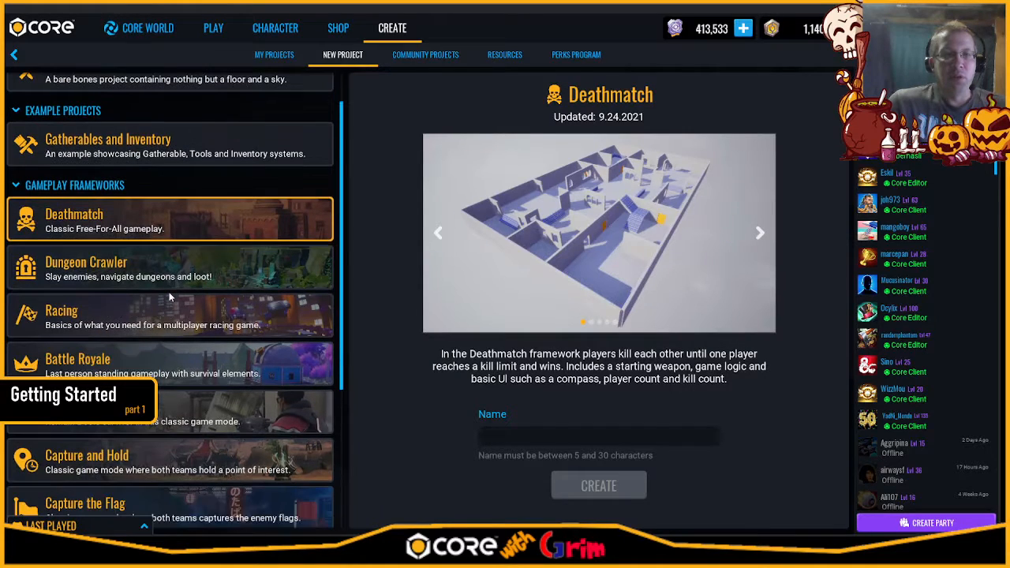
pyautogui.scroll(-1, 169, 297)
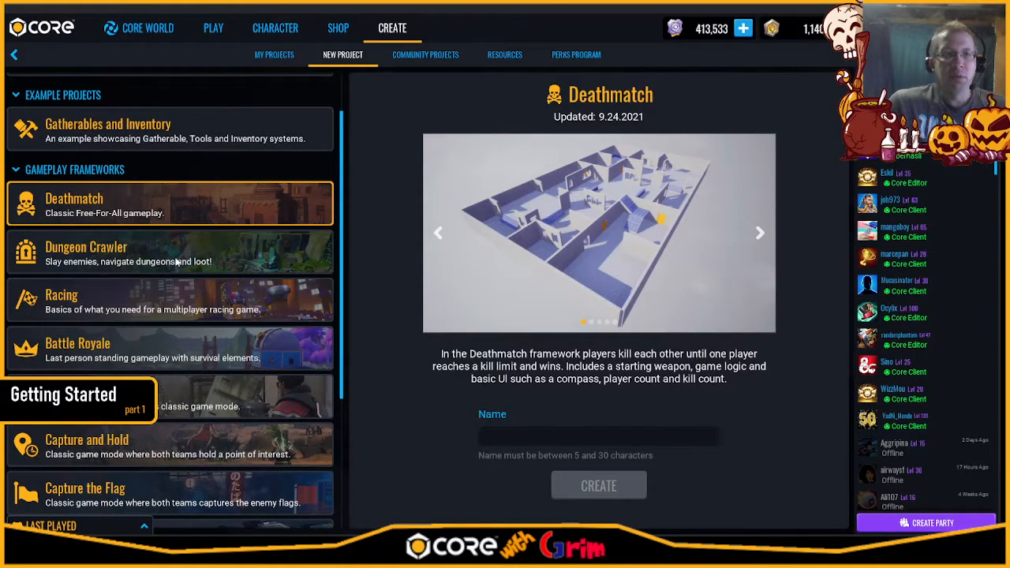
pyautogui.click(177, 263)
pyautogui.click(182, 304)
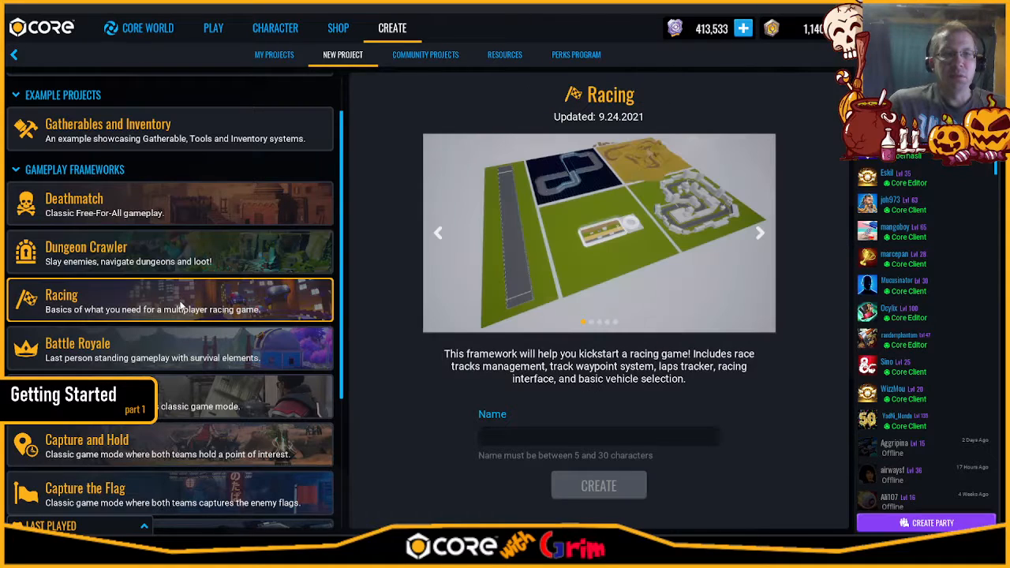
pyautogui.click(174, 358)
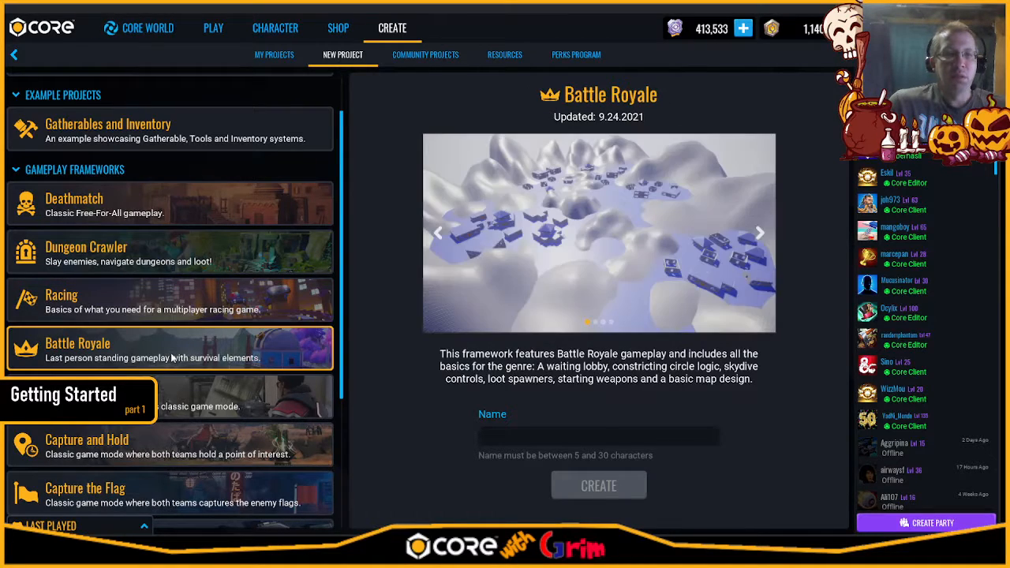
pyautogui.scroll(-6, 140, 426)
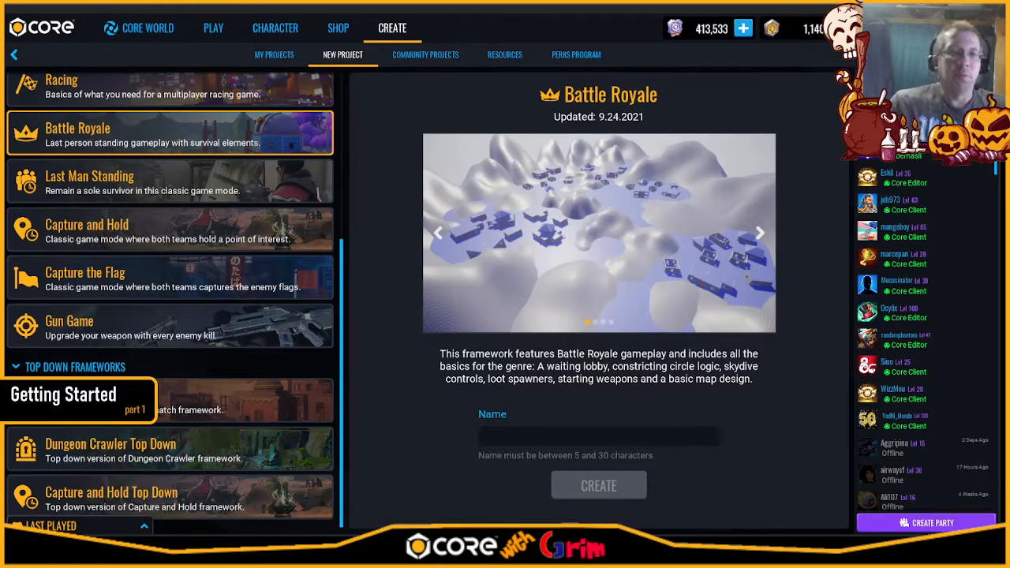
pyautogui.click(141, 402)
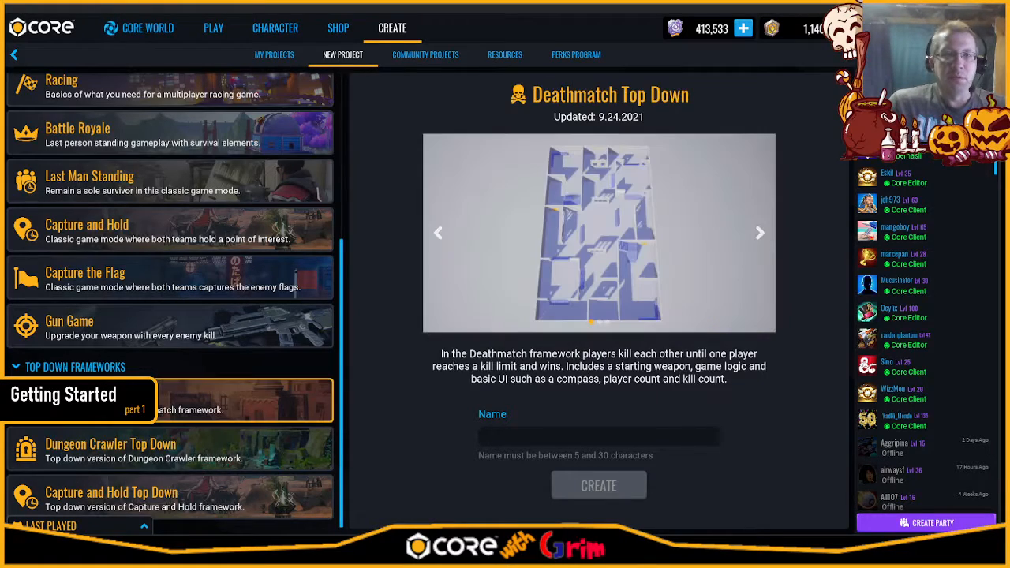
pyautogui.click(135, 447)
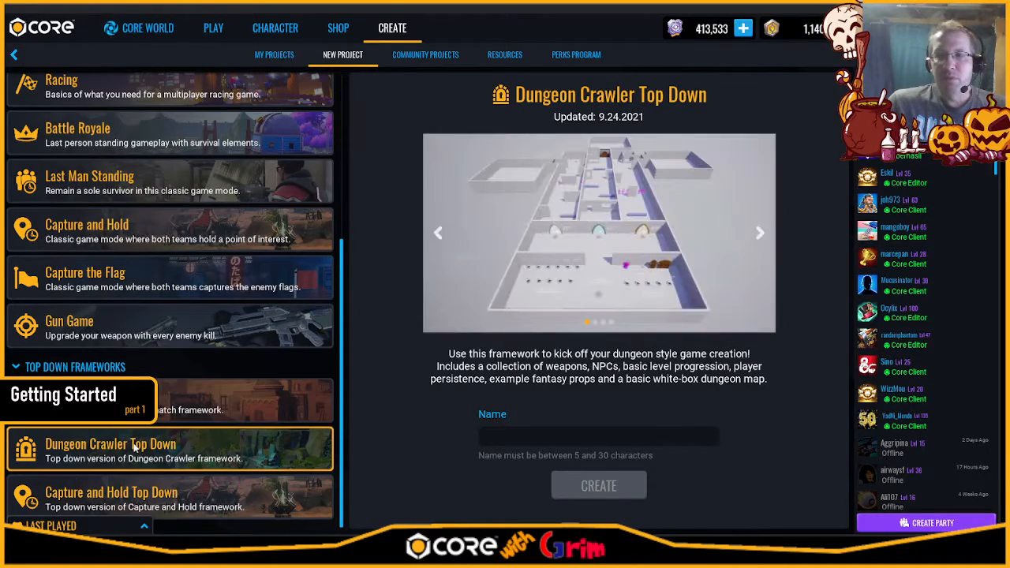
pyautogui.click(130, 506)
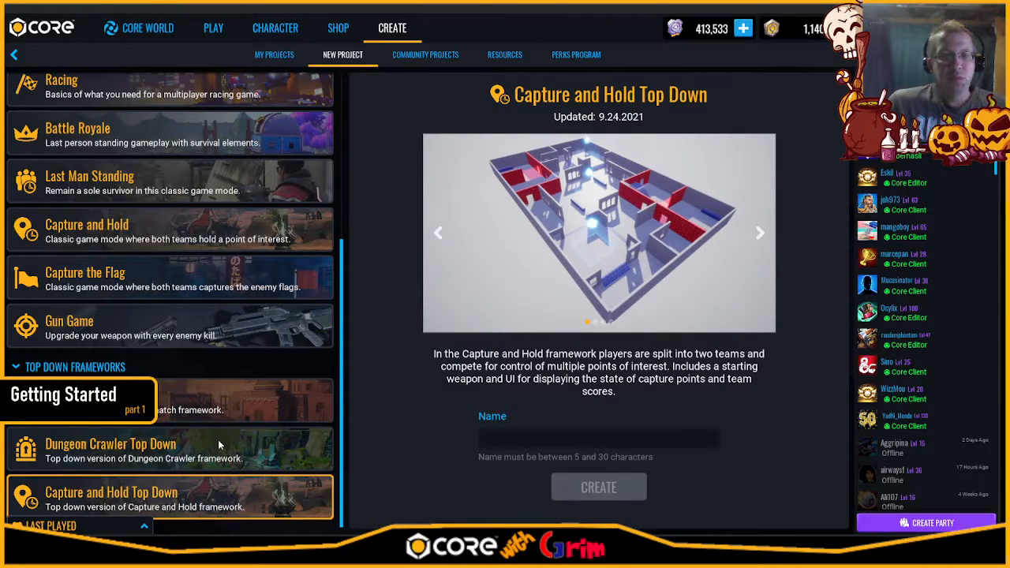
# - Create a new project named Basics from the Empty Project template
pyautogui.scroll(5, 227, 464)
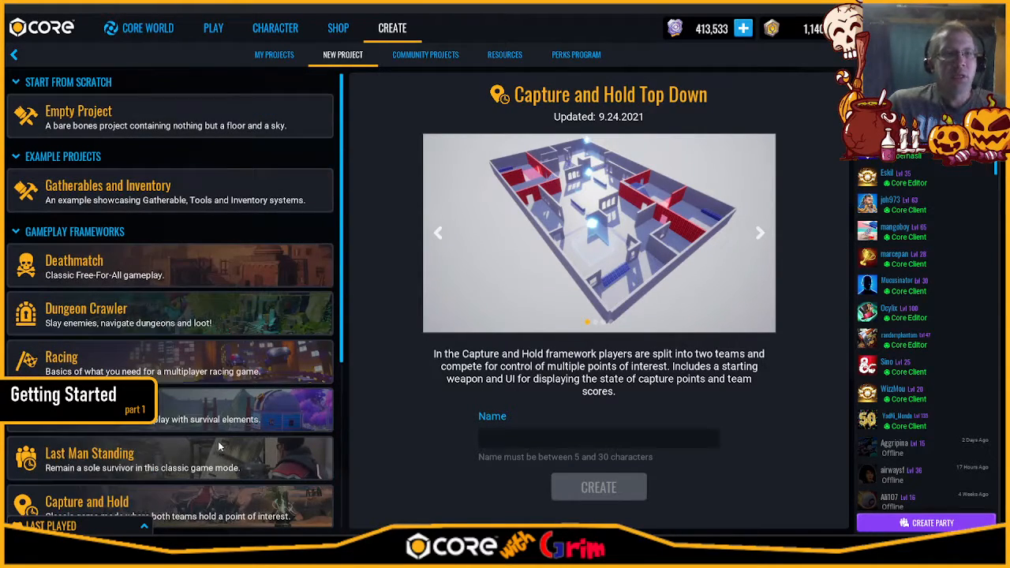
pyautogui.click(169, 115)
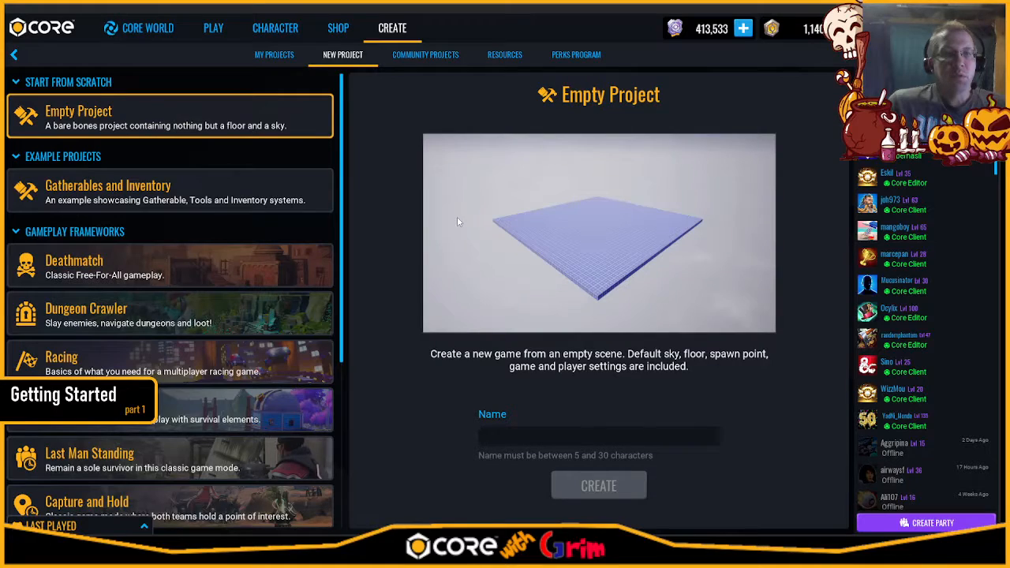
pyautogui.click(548, 434)
pyautogui.write('Bas')
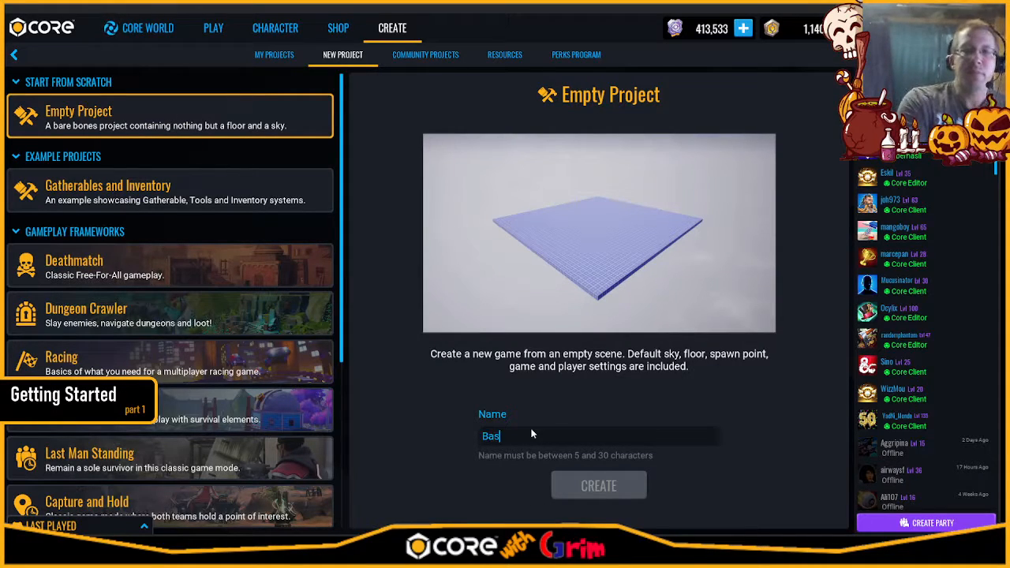
pyautogui.write('ics')
pyautogui.press('Return')
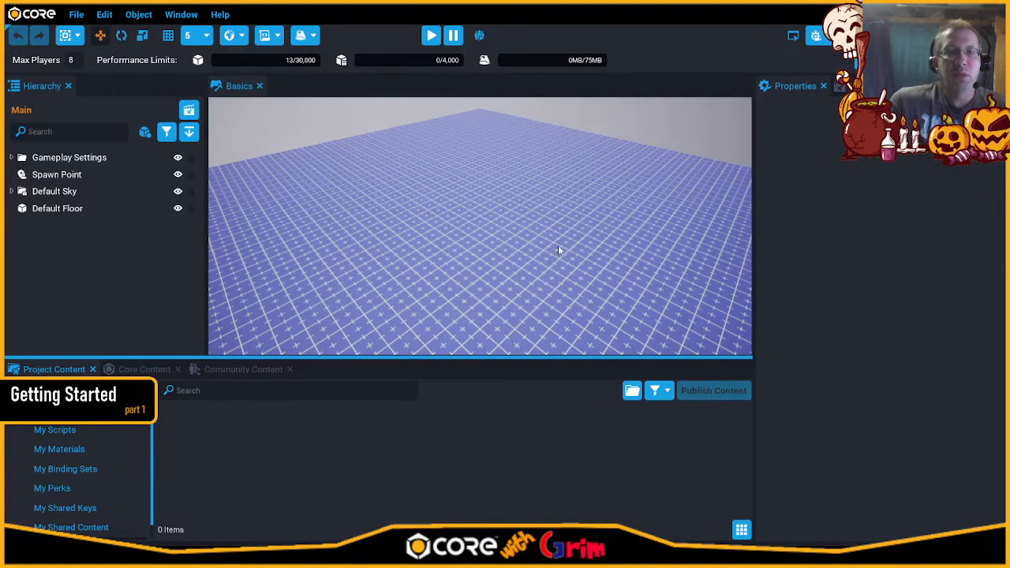
# - Turn on gizmo visibility in the scene view
pyautogui.moveTo(558, 246); pyautogui.dragTo(417, 228, button='right')
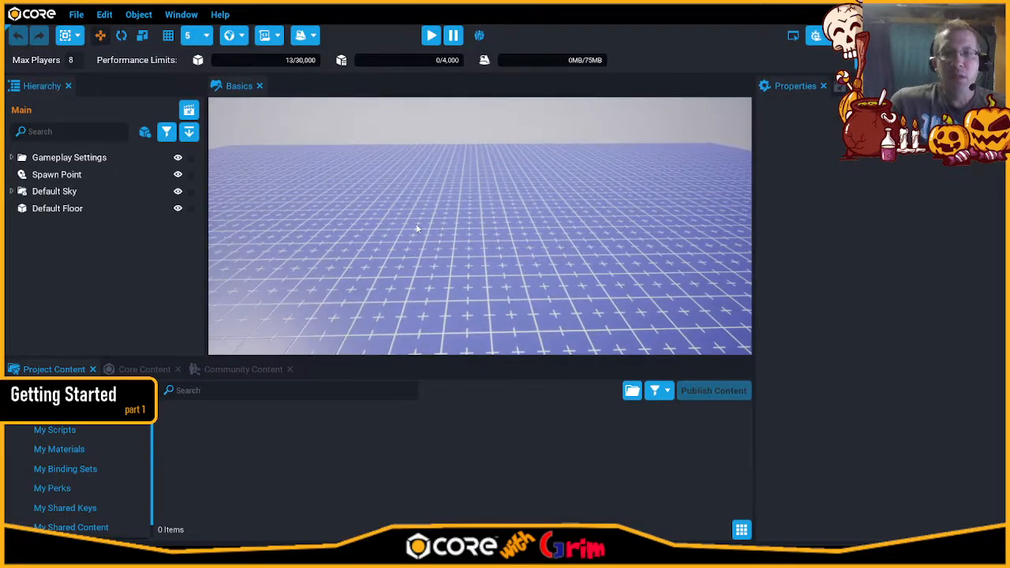
pyautogui.moveTo(548, 203); pyautogui.dragTo(454, 217, button='right')
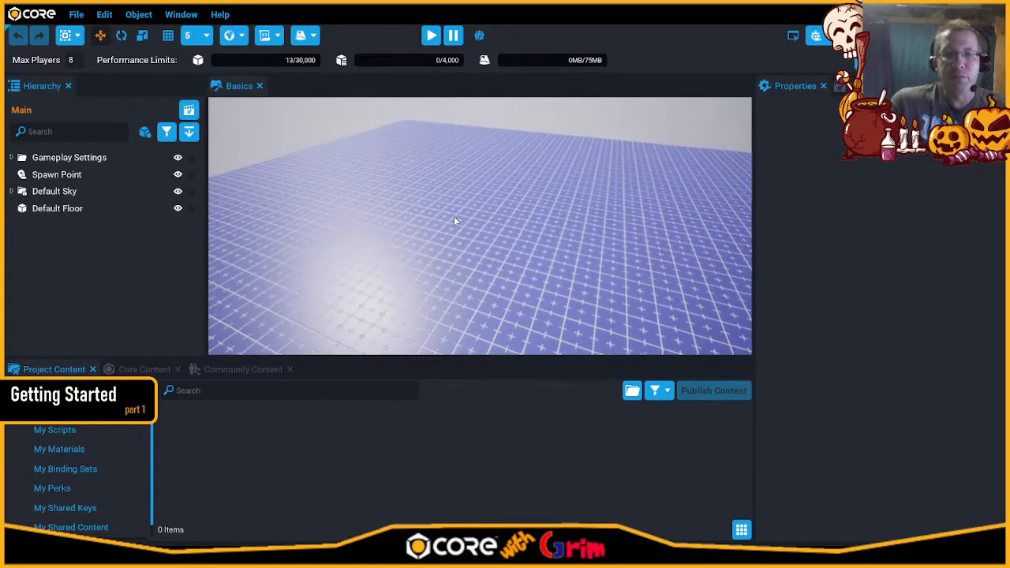
pyautogui.press('v')
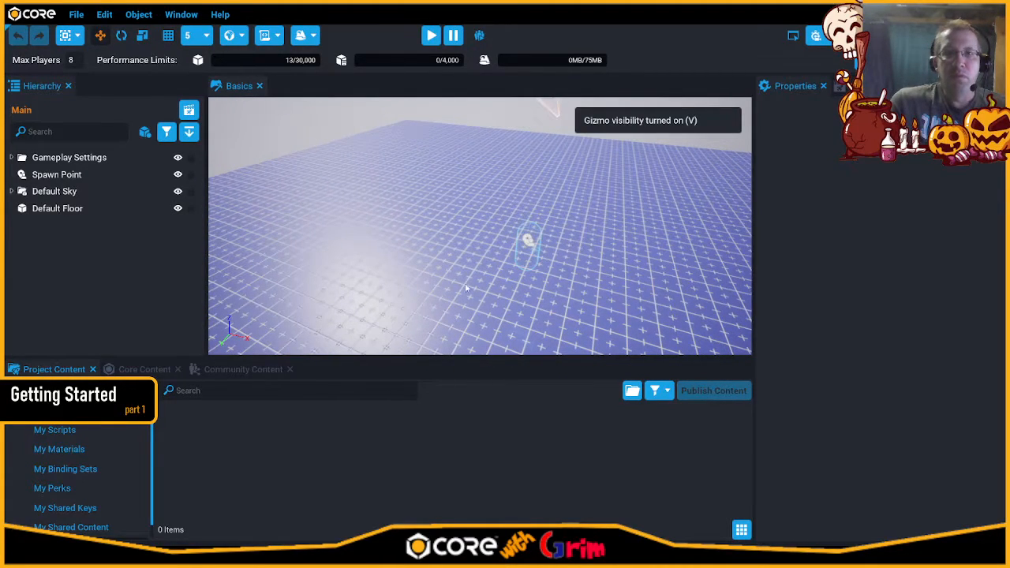
# - Select the Spawn Point and rotate it about -10 degrees around the Z axis
pyautogui.moveTo(466, 288); pyautogui.dragTo(538, 263, button='right')
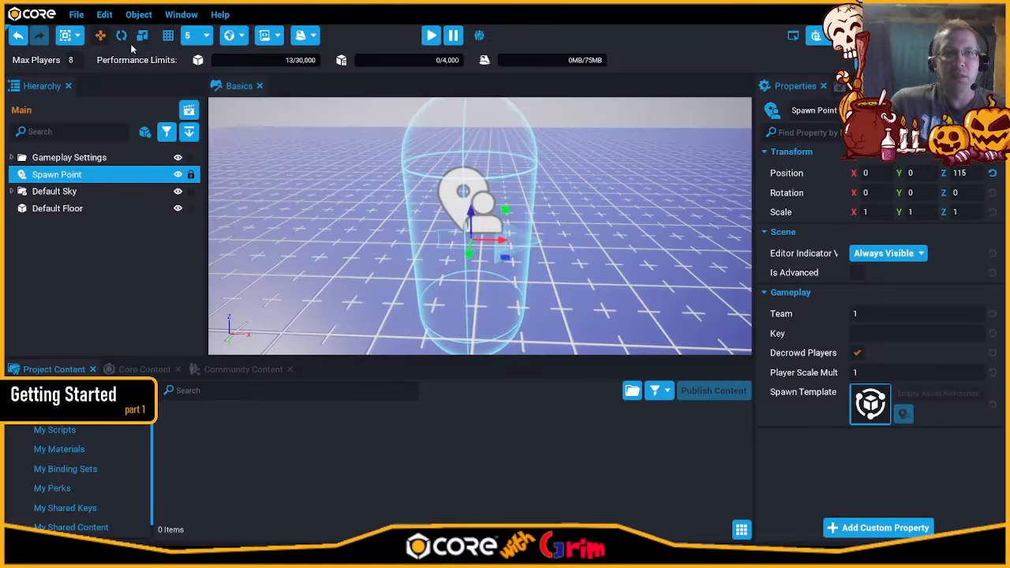
pyautogui.click(123, 38)
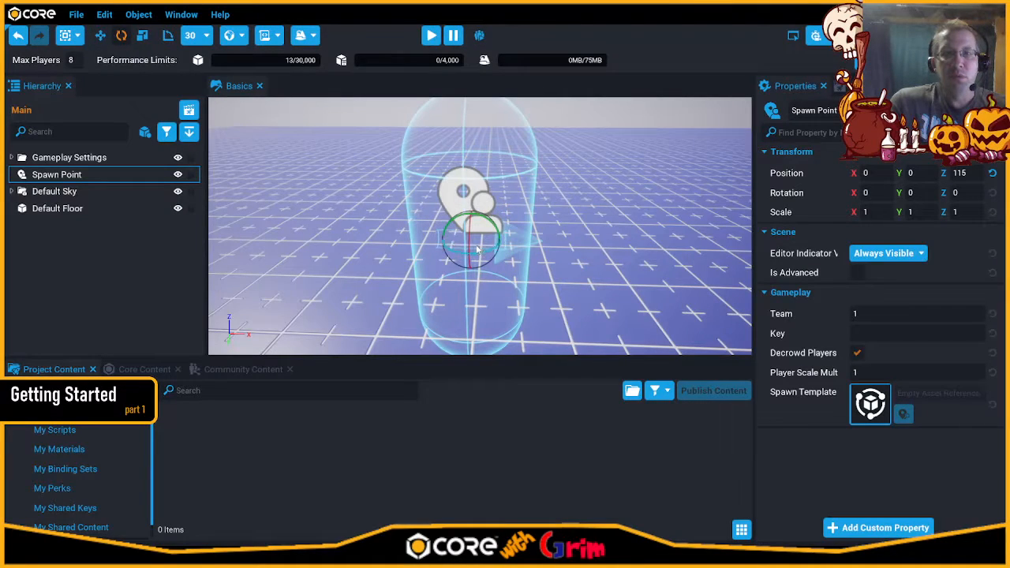
pyautogui.moveTo(486, 257)
pyautogui.mouseDown()
pyautogui.moveTo(512, 248)
pyautogui.moveTo(477, 255)
pyautogui.moveTo(505, 251)
pyautogui.moveTo(489, 255)
pyautogui.mouseUp()
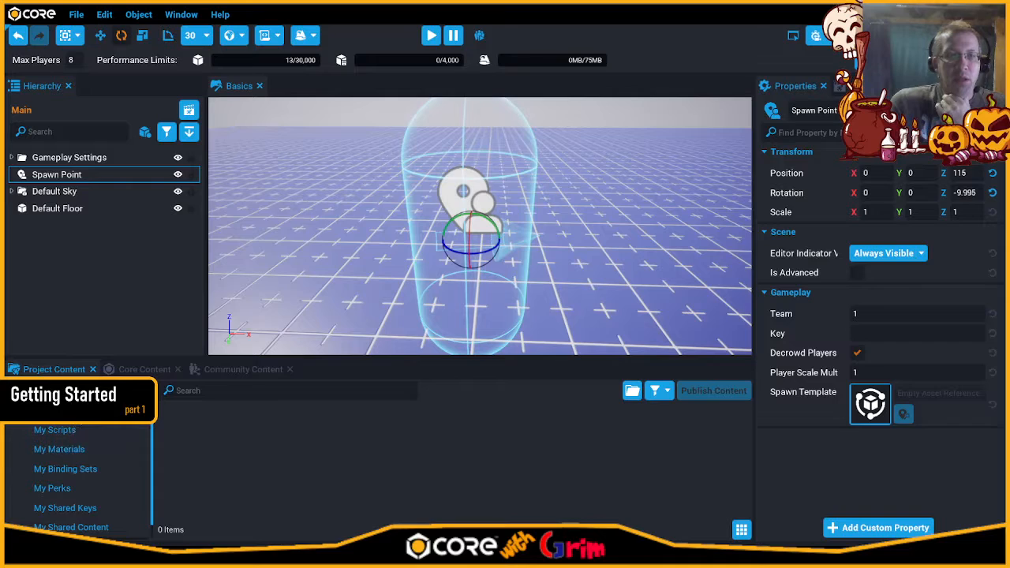
# - Place a Basic Apple from Core Content's Basic Shapes on the floor beside the spawn point, and snap it to ground level
pyautogui.click(142, 369)
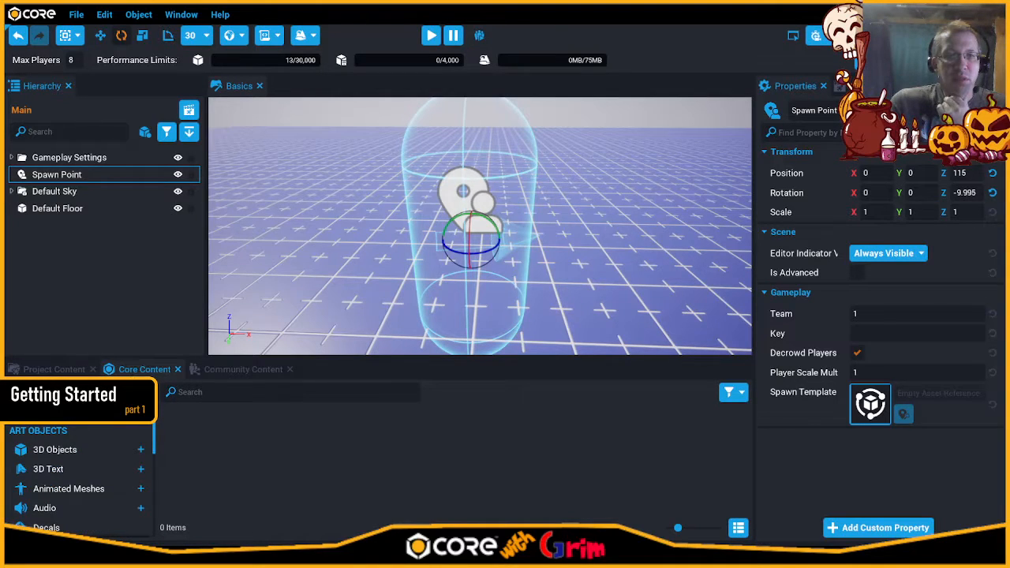
pyautogui.click(96, 447)
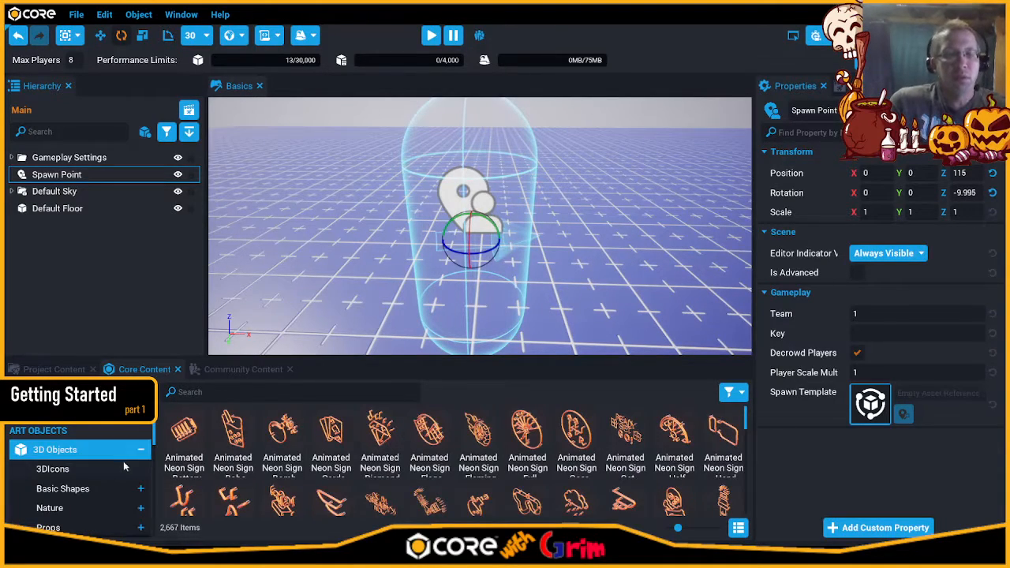
pyautogui.click(74, 488)
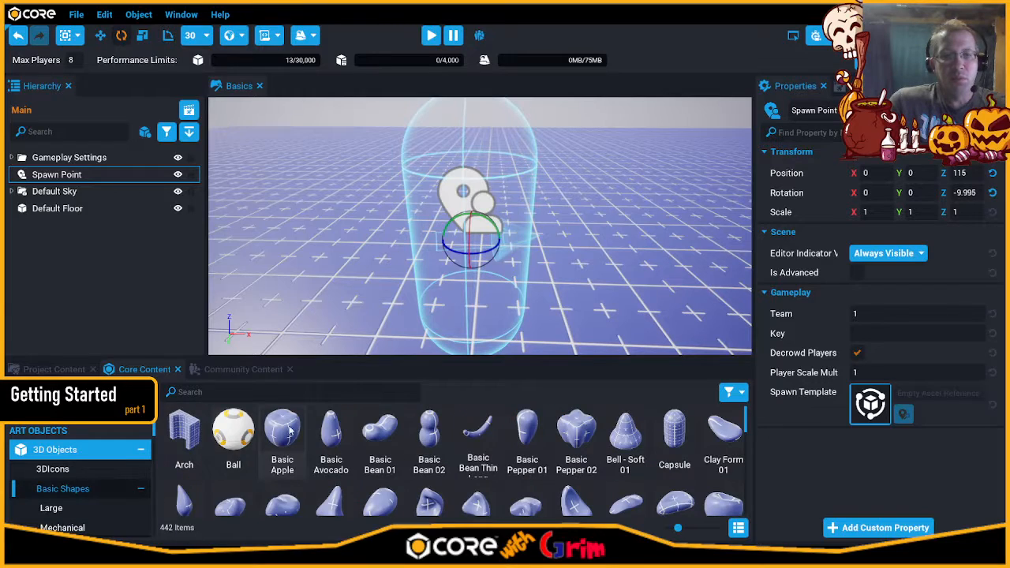
pyautogui.moveTo(290, 431); pyautogui.dragTo(643, 270)
pyautogui.press('w')
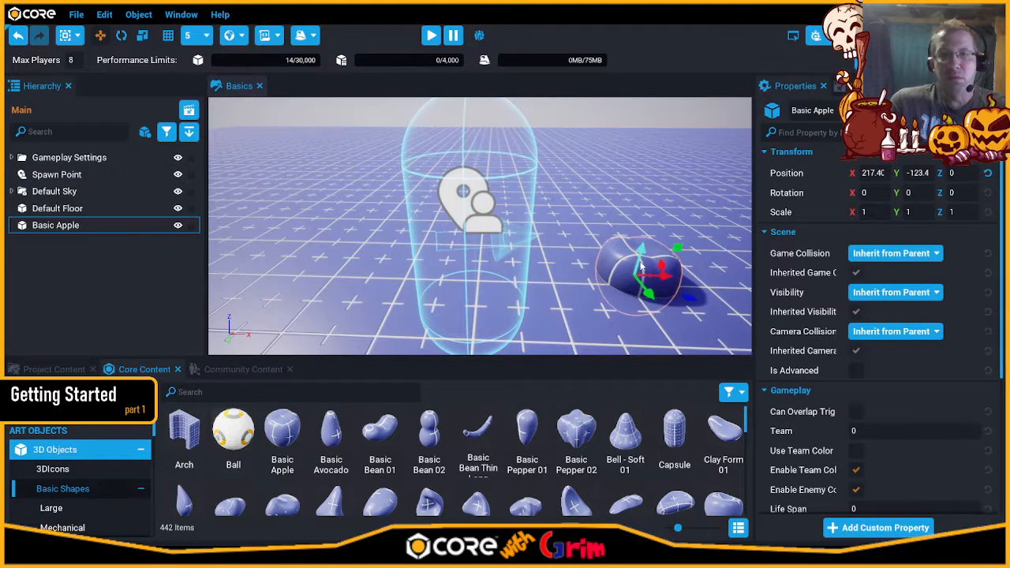
pyautogui.press('End')
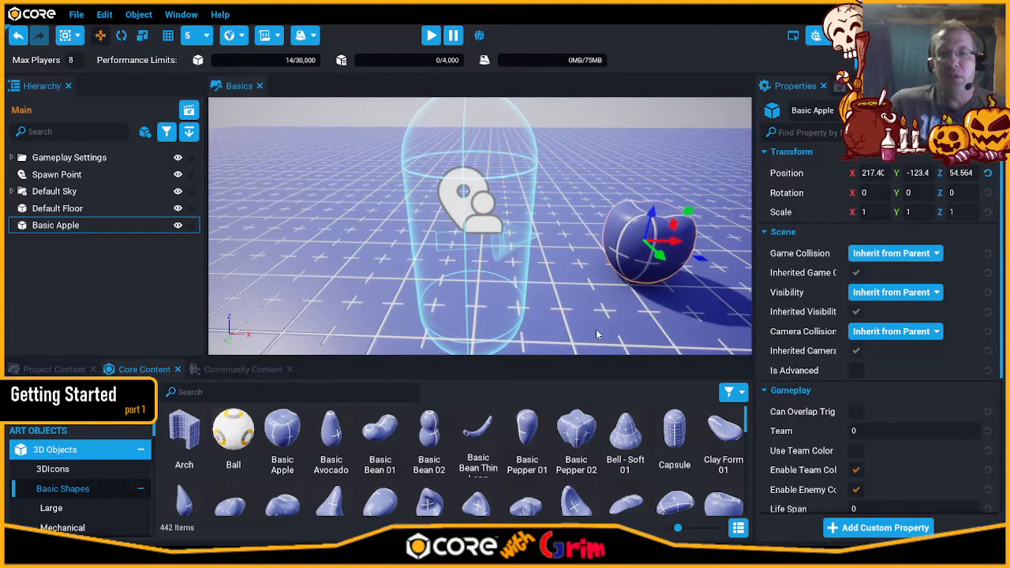
# - Move the Basic Apple to about X 213, Y -90, Z 118 and rotate it about 3 degrees around Y
pyautogui.moveTo(597, 334)
pyautogui.mouseDown(button='right')
pyautogui.moveTo(604, 323)
pyautogui.moveTo(532, 318)
pyautogui.moveTo(464, 261)
pyautogui.moveTo(544, 332)
pyautogui.moveTo(489, 347)
pyautogui.moveTo(212, 320)
pyautogui.moveTo(474, 348)
pyautogui.moveTo(505, 284)
pyautogui.moveTo(537, 288)
pyautogui.moveTo(611, 339)
pyautogui.moveTo(597, 340)
pyautogui.mouseUp(button='right')
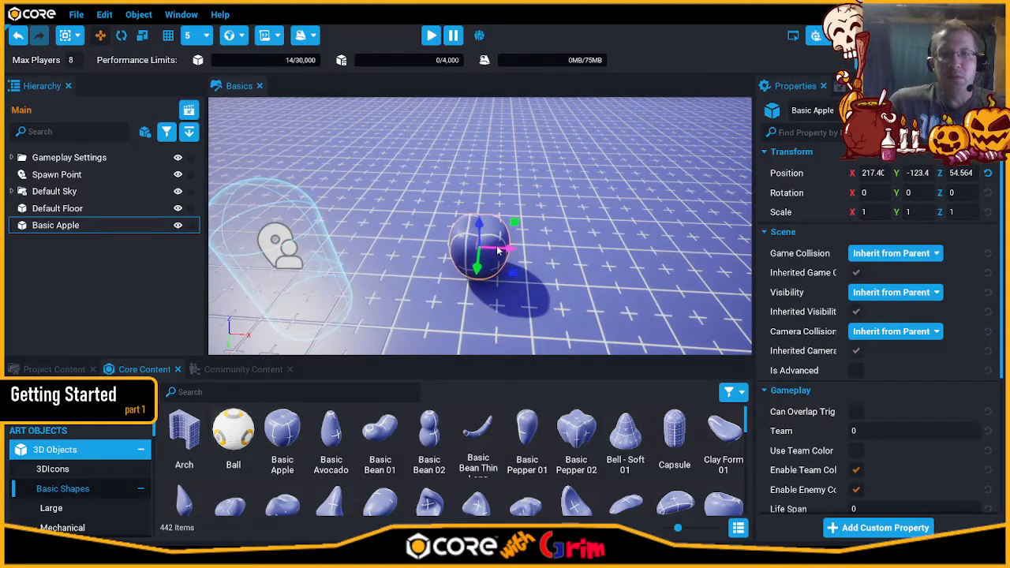
pyautogui.moveTo(478, 227); pyautogui.dragTo(465, 252)
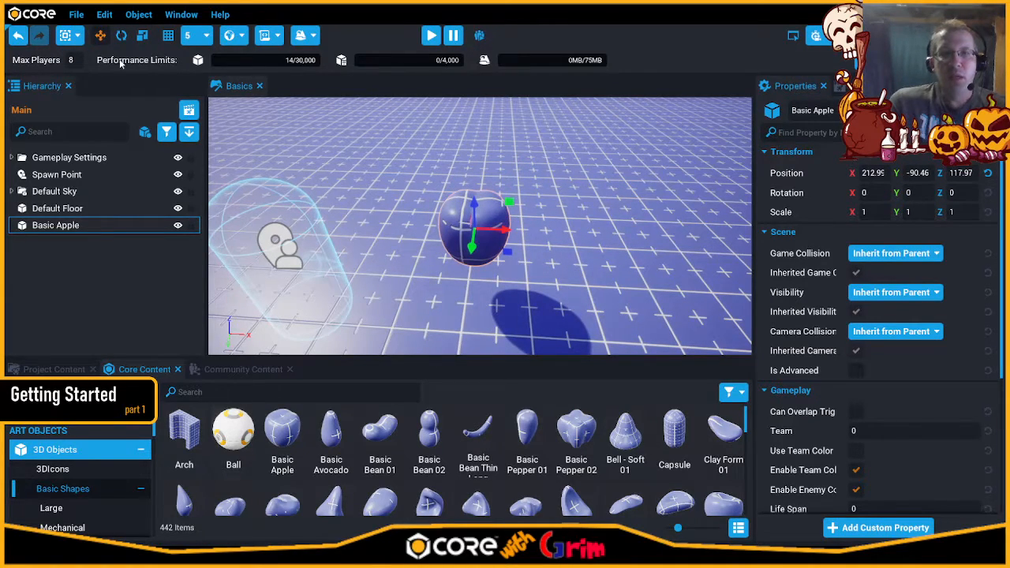
pyautogui.press('e')
pyautogui.moveTo(457, 215); pyautogui.dragTo(573, 180)
# - Scale the Basic Apple uniformly to about 1.93 and cycle through the move, rotate and scale modes, ending in scale mode
pyautogui.click(144, 37)
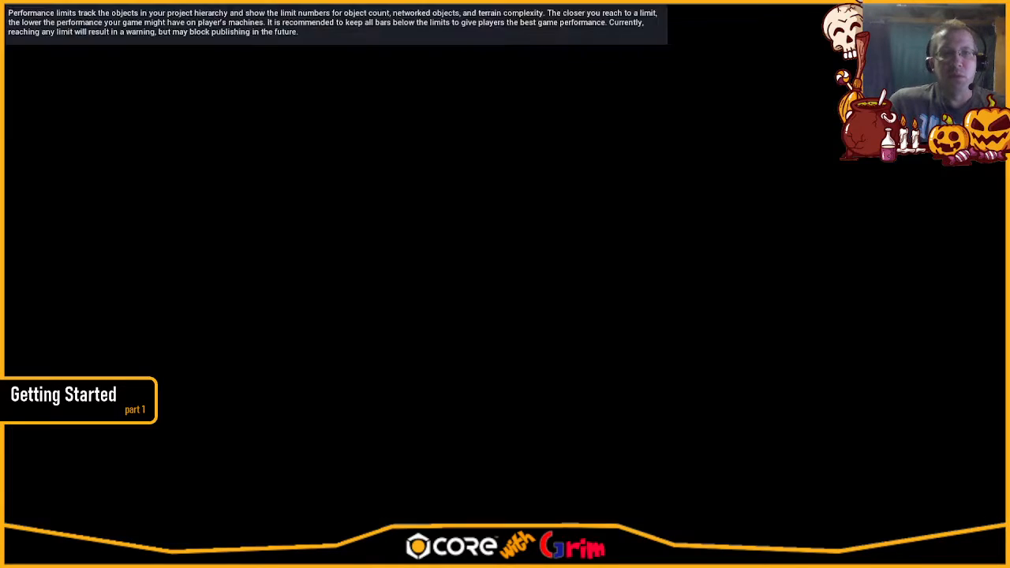
pyautogui.press('e')
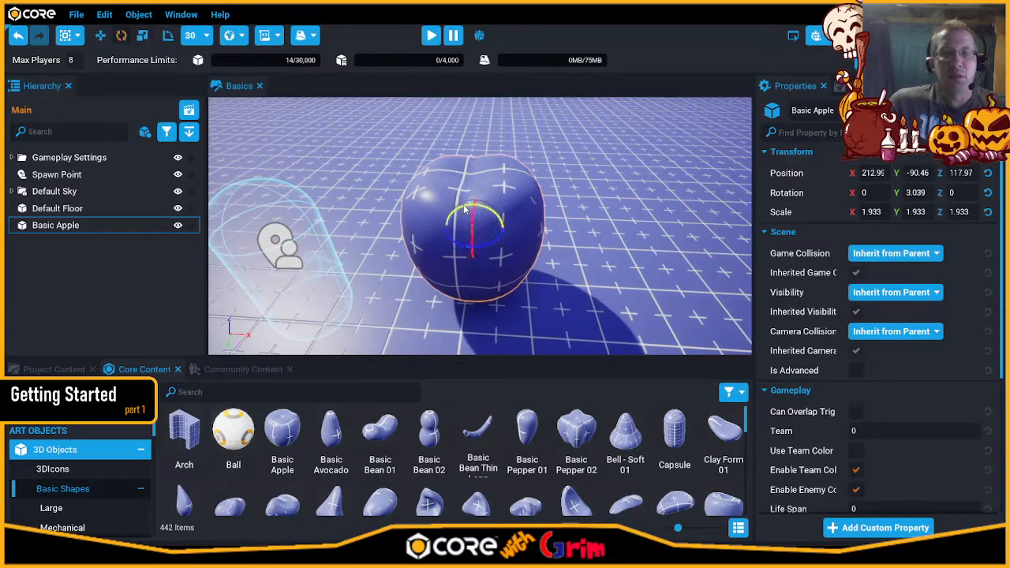
pyautogui.press('w')
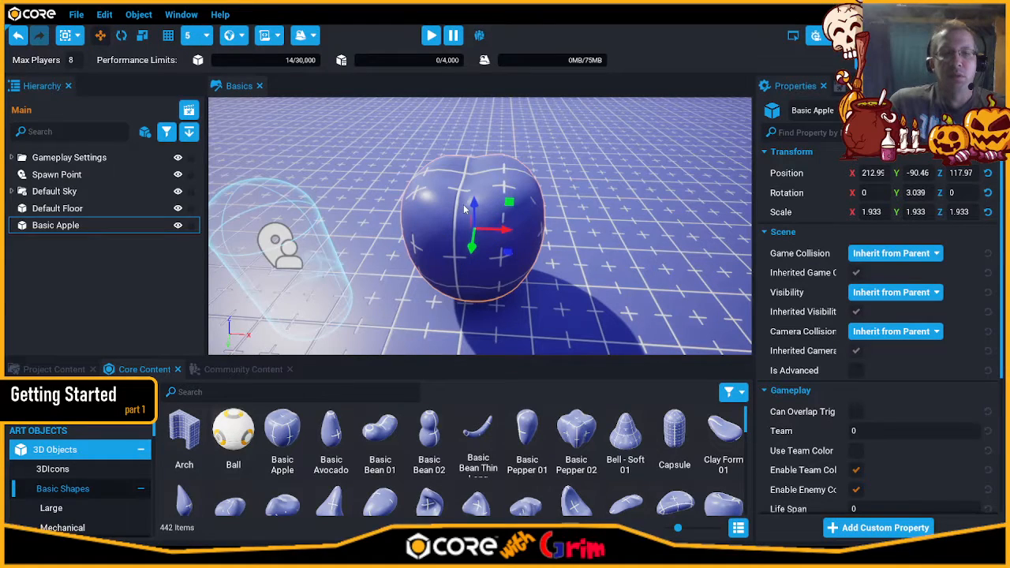
pyautogui.press('e')
pyautogui.press('r')
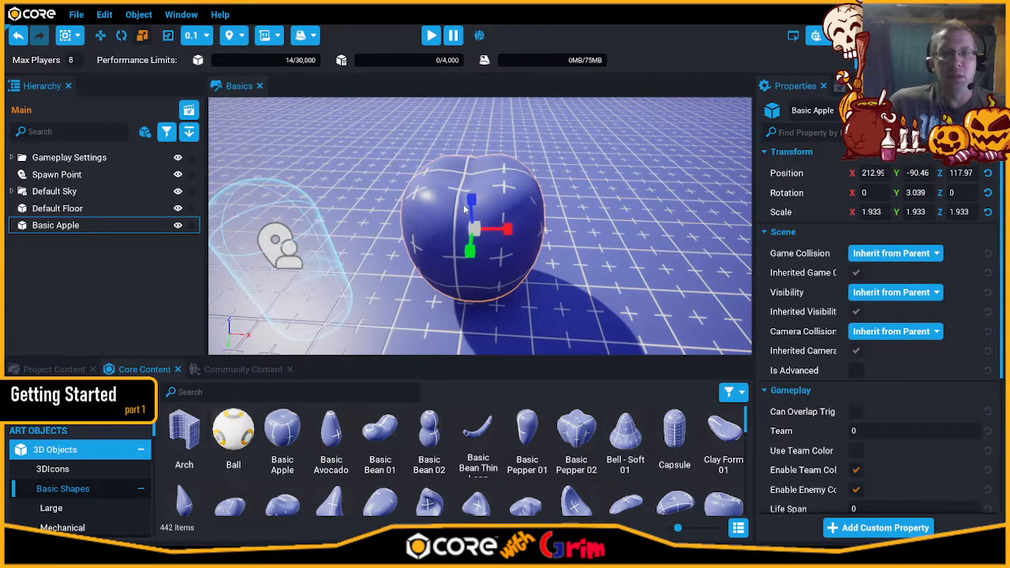
pyautogui.press('e')
pyautogui.press('r')
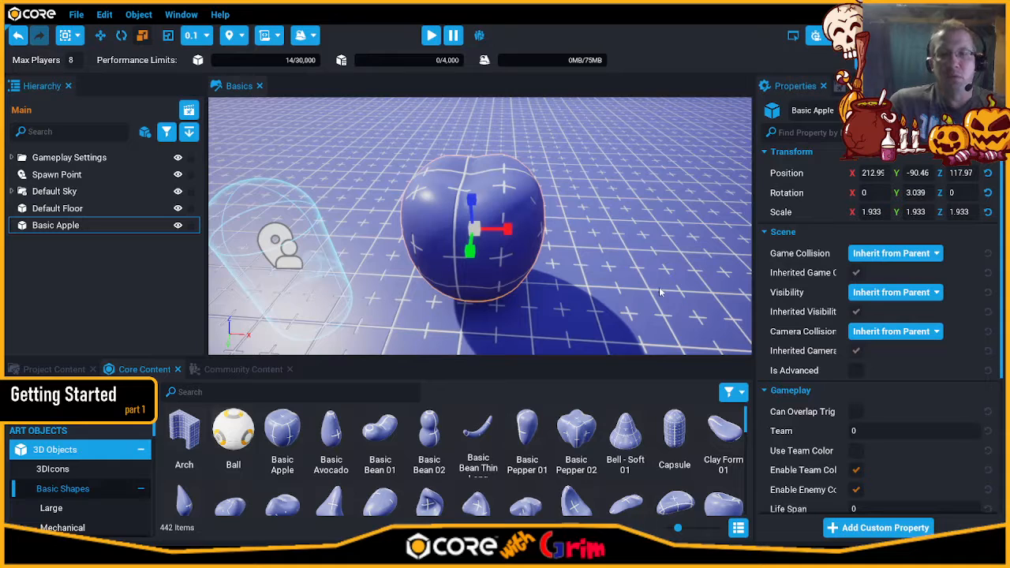
# - Duplicate the Basic Apple three times and move the last copy along the X axis to about X 622
pyautogui.moveTo(661, 292)
pyautogui.mouseDown(button='right')
pyautogui.moveTo(597, 280)
pyautogui.moveTo(748, 281)
pyautogui.moveTo(668, 273)
pyautogui.mouseUp(button='right')
pyautogui.press('s')
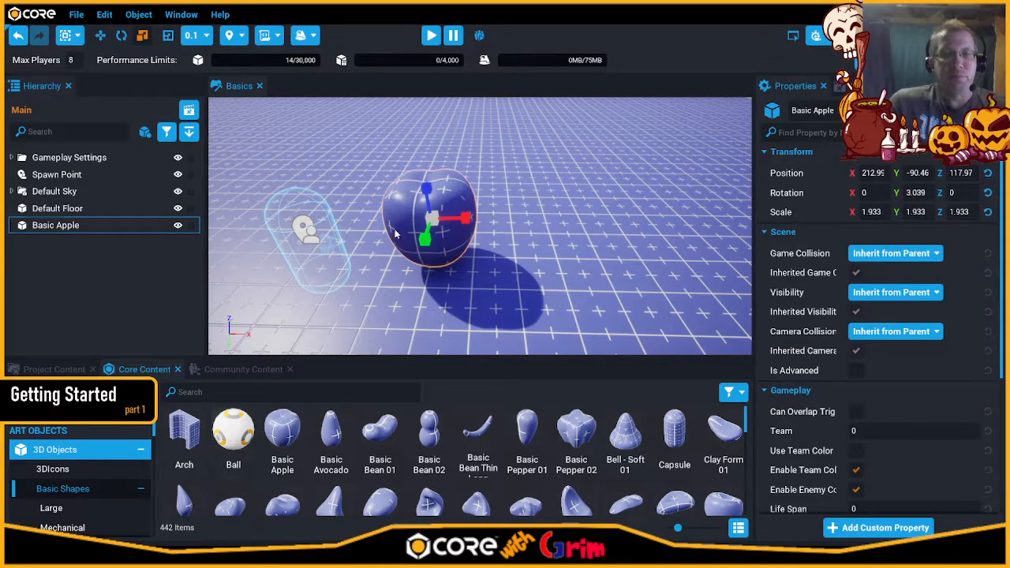
pyautogui.hotkey('ctrl', 'w')
pyautogui.hotkey('ctrl', 'w')
pyautogui.hotkey('ctrl', 'w')
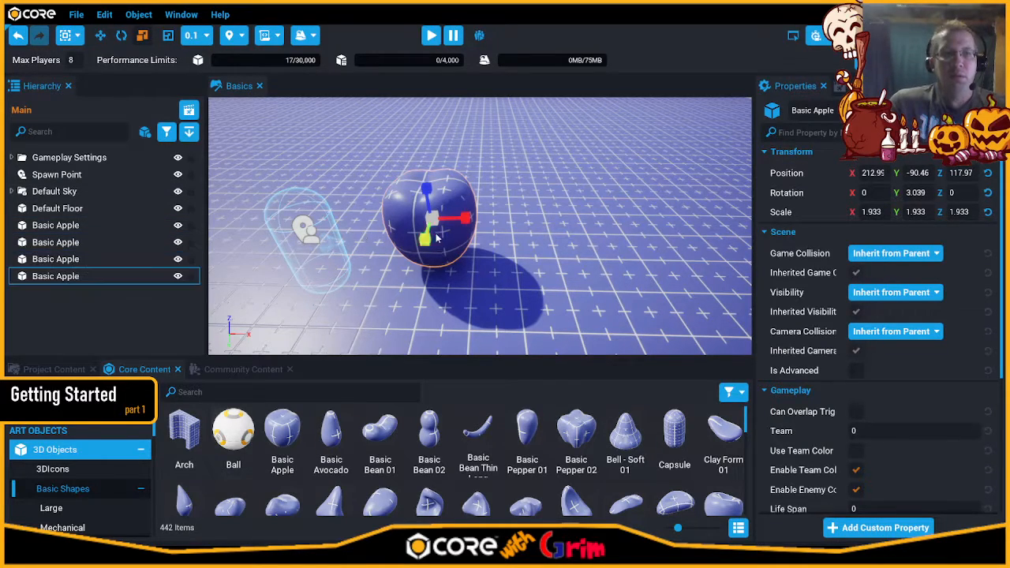
pyautogui.press('w')
pyautogui.moveTo(460, 224); pyautogui.dragTo(672, 226)
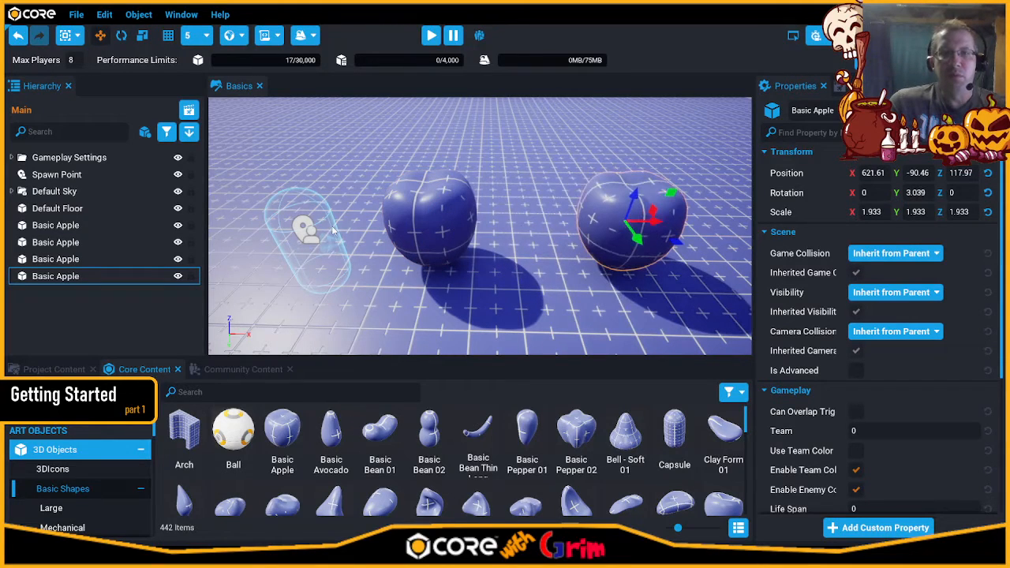
# - Move one overlapping apple back to about Y -435 and another to about X 542, Y -421, spreading the four apples apart
pyautogui.click(416, 228)
pyautogui.moveTo(427, 235); pyautogui.dragTo(446, 163)
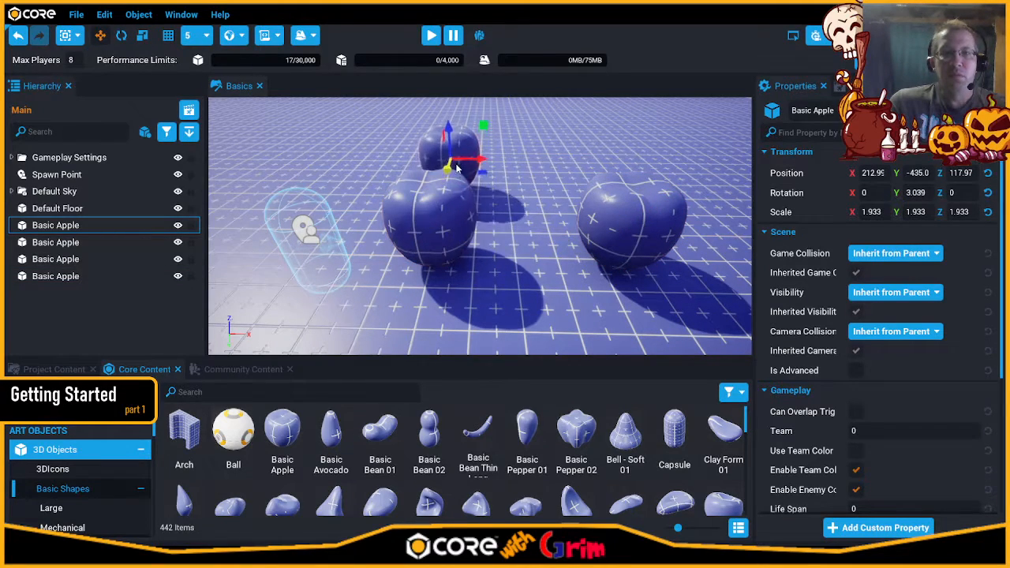
pyautogui.click(427, 237)
pyautogui.moveTo(427, 234); pyautogui.dragTo(573, 169)
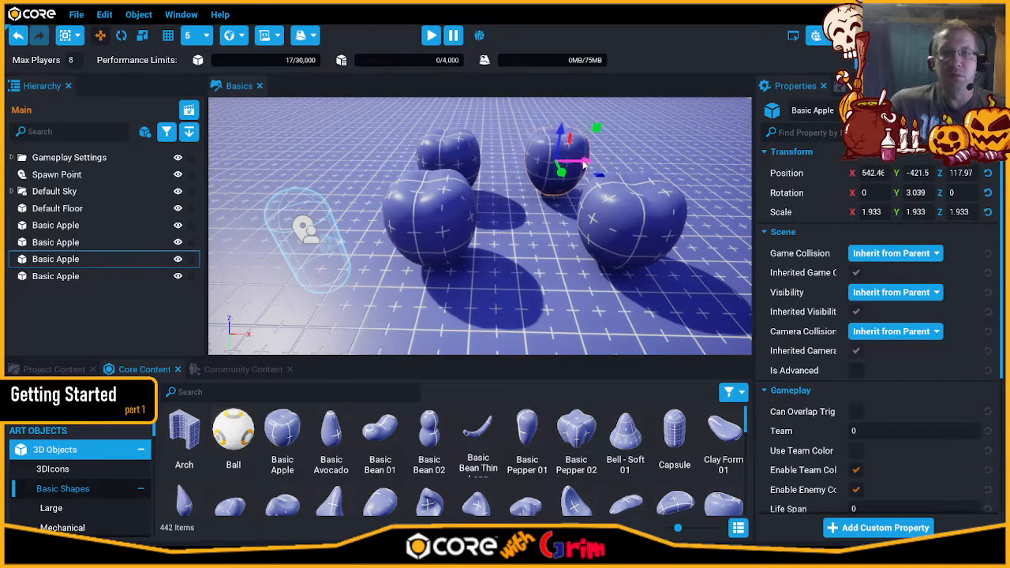
# - Gather the four Basic Apples into a new group named items and rotate the group about 0.2 degrees around Z
pyautogui.click(61, 225)
pyautogui.keyDown('shift'); pyautogui.click(59, 277); pyautogui.keyUp('shift')
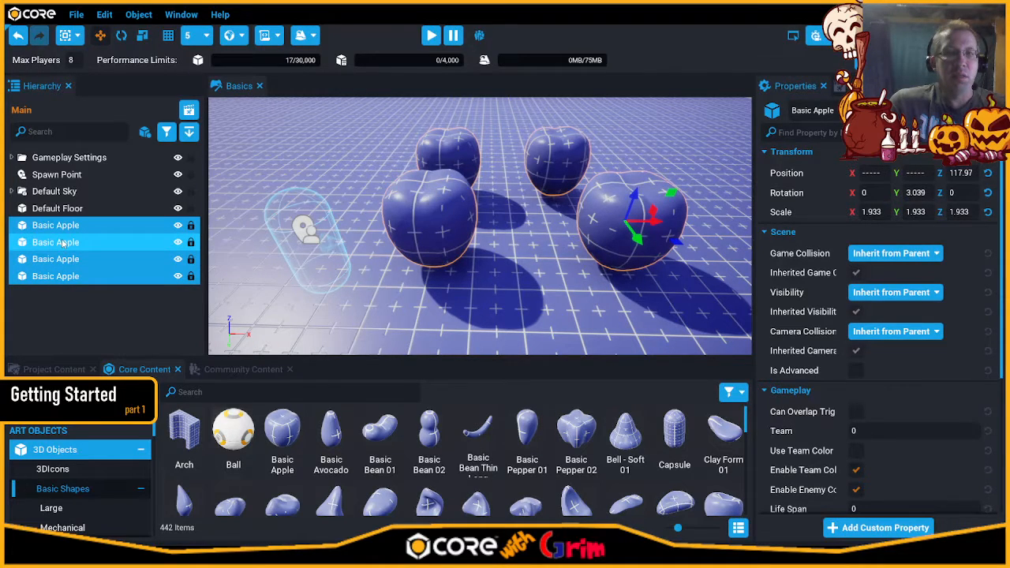
pyautogui.rightClick(62, 243)
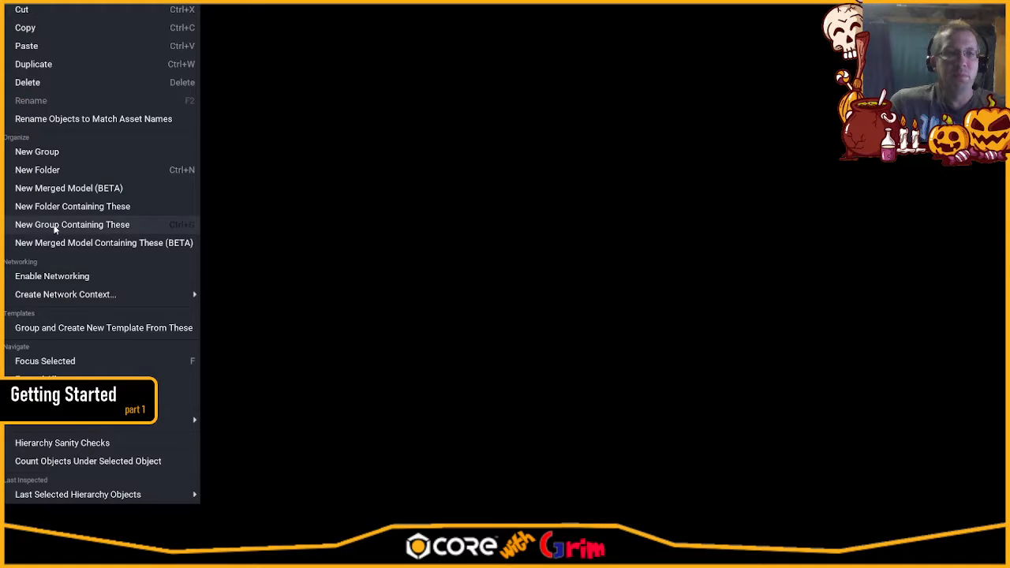
pyautogui.click(55, 225)
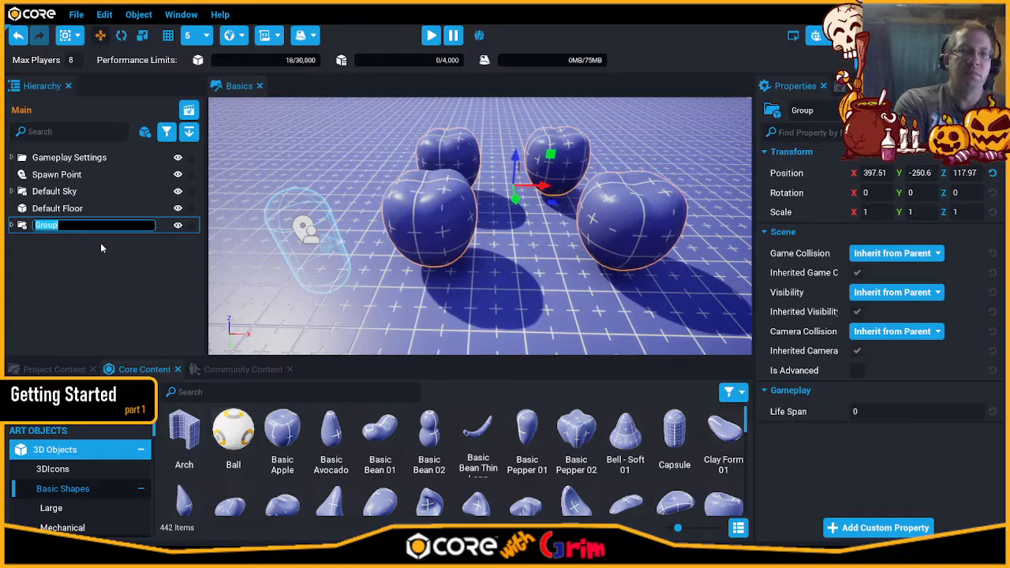
pyautogui.write('items')
pyautogui.press('Return')
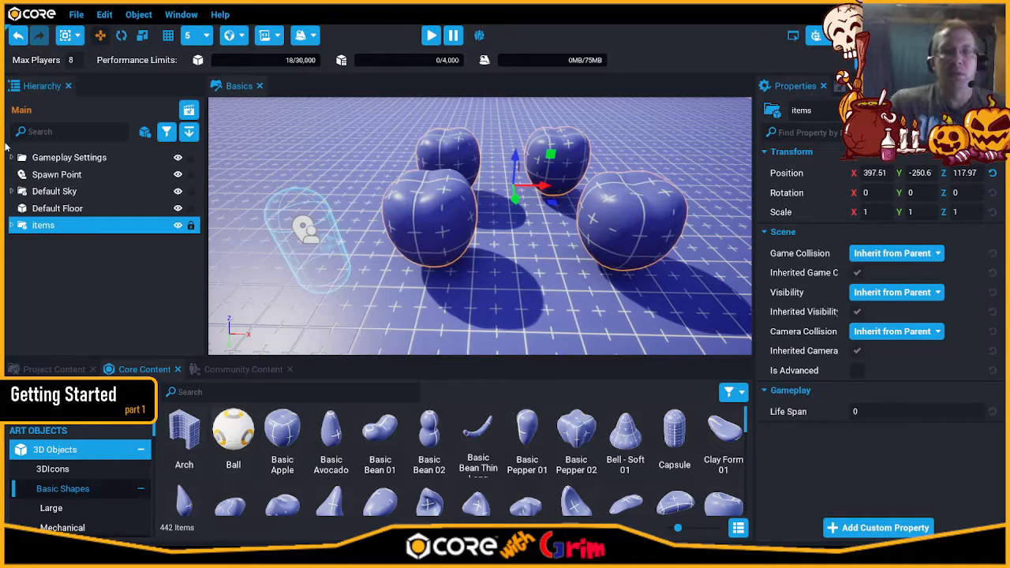
pyautogui.press('e')
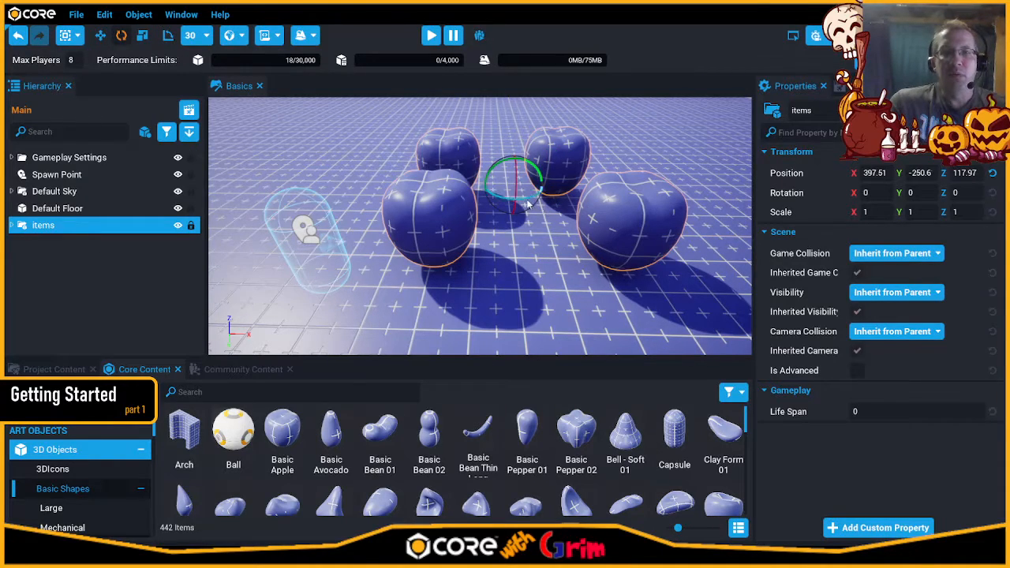
pyautogui.moveTo(527, 204)
pyautogui.mouseDown()
pyautogui.moveTo(442, 207)
pyautogui.moveTo(582, 199)
pyautogui.moveTo(525, 215)
pyautogui.mouseUp()
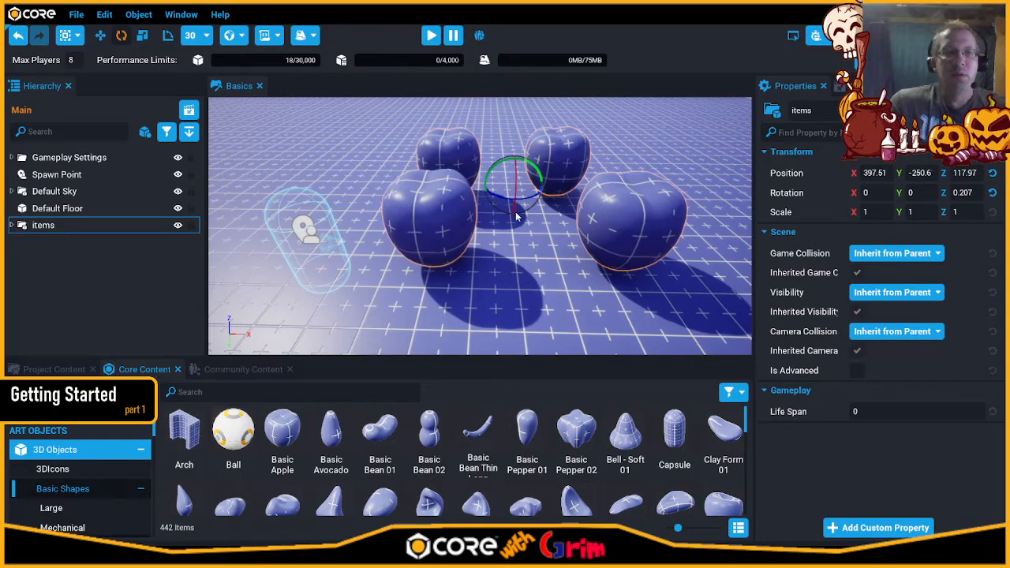
# - Select the four apples inside the items group, try the Gel Opaque base material, undo it, and apply Food Watermelon 01
pyautogui.click(11, 226)
pyautogui.click(54, 244)
pyautogui.keyDown('shift'); pyautogui.click(53, 295); pyautogui.keyUp('shift')
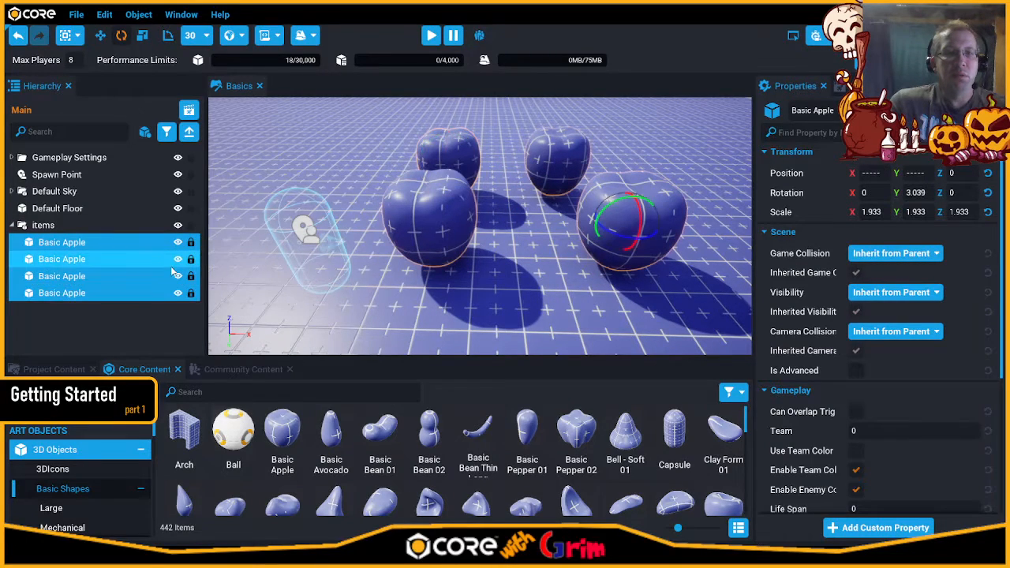
pyautogui.scroll(-5, 885, 426)
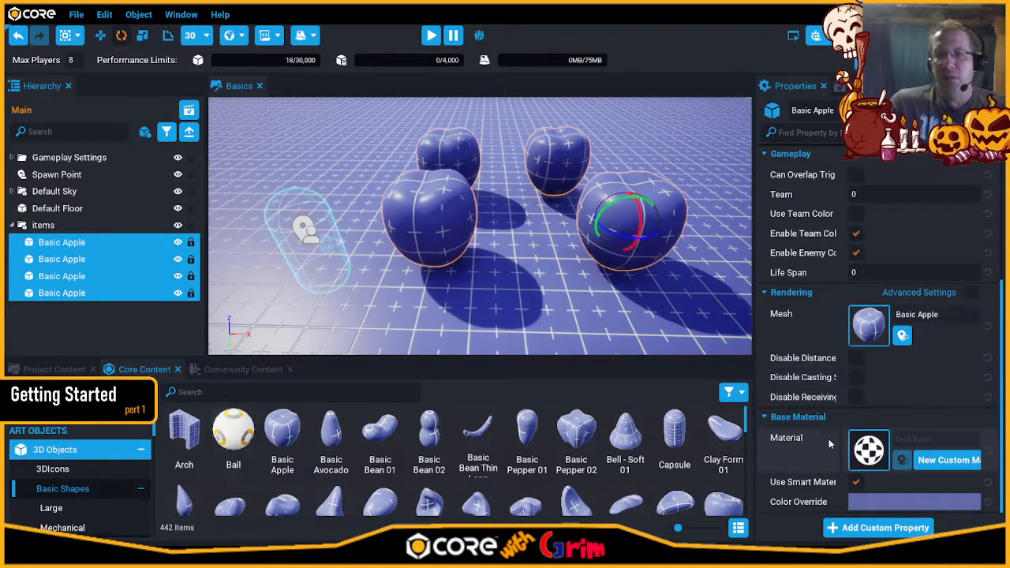
pyautogui.click(871, 455)
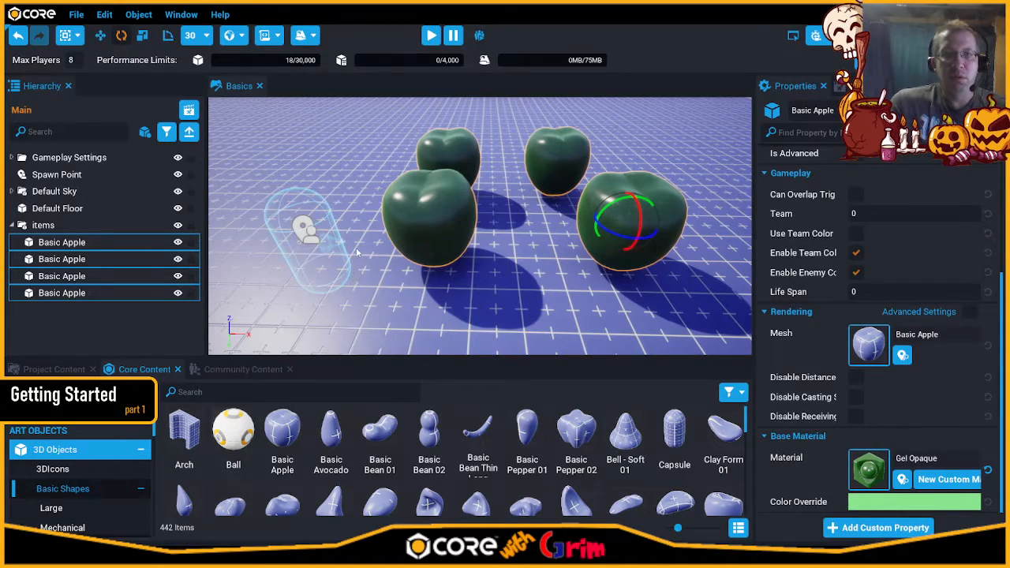
pyautogui.hotkey('ctrl', 'z')
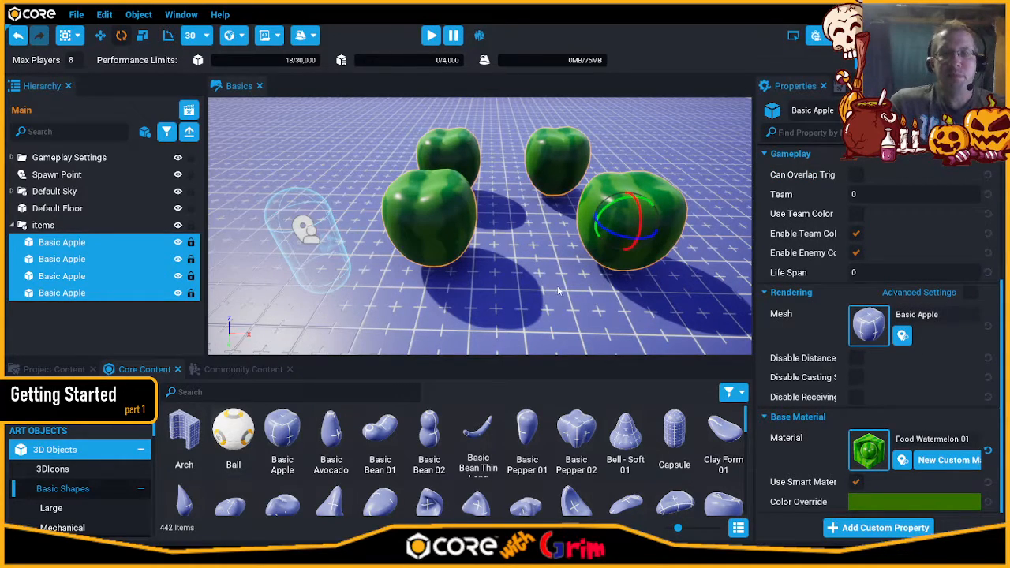
# - Override the apples' material color with a violet-blue, and replace it with pale yellow, hex sRGB FFED87FF
pyautogui.moveTo(558, 290); pyautogui.dragTo(588, 281, button='right')
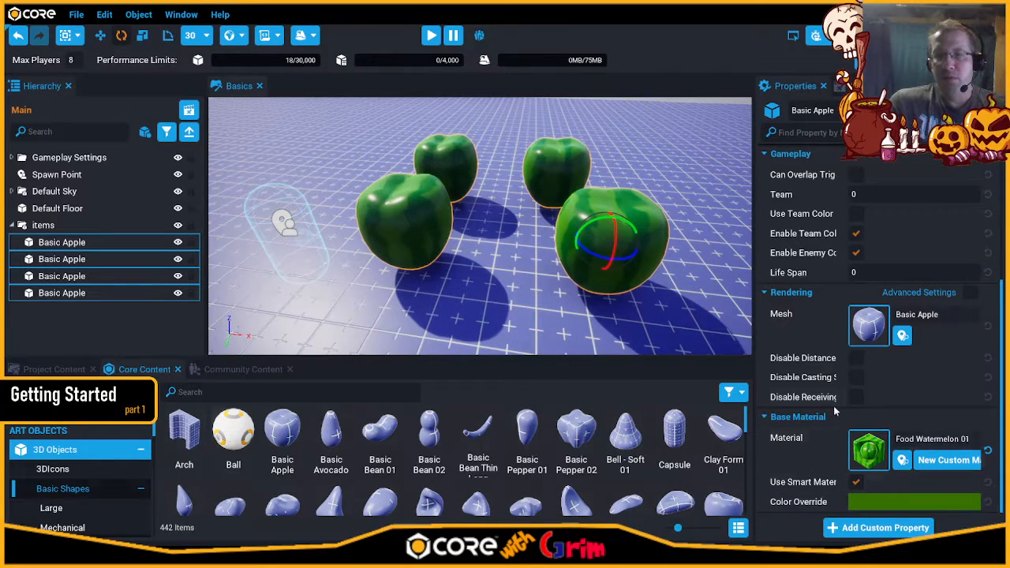
pyautogui.click(909, 505)
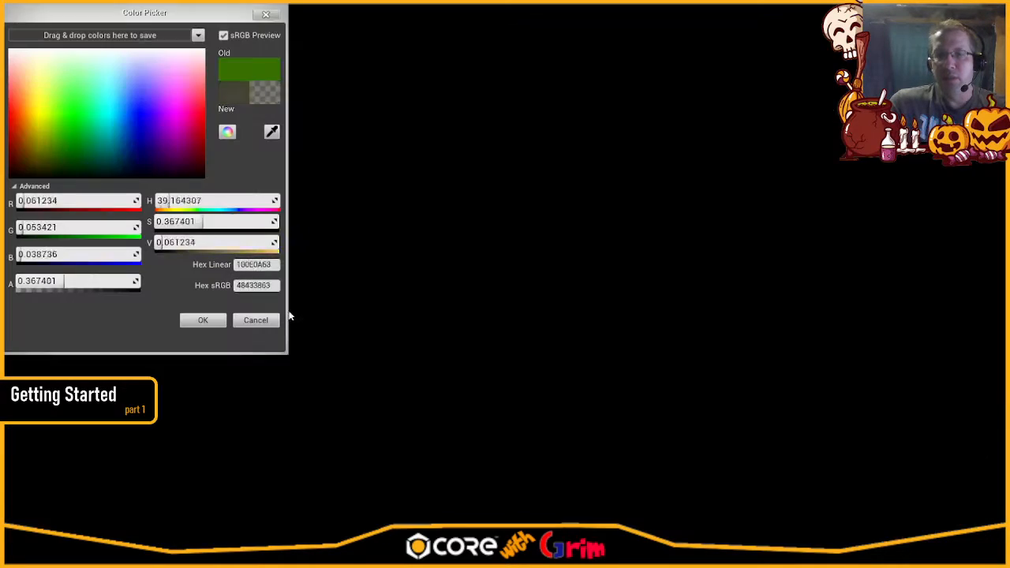
pyautogui.click(143, 116)
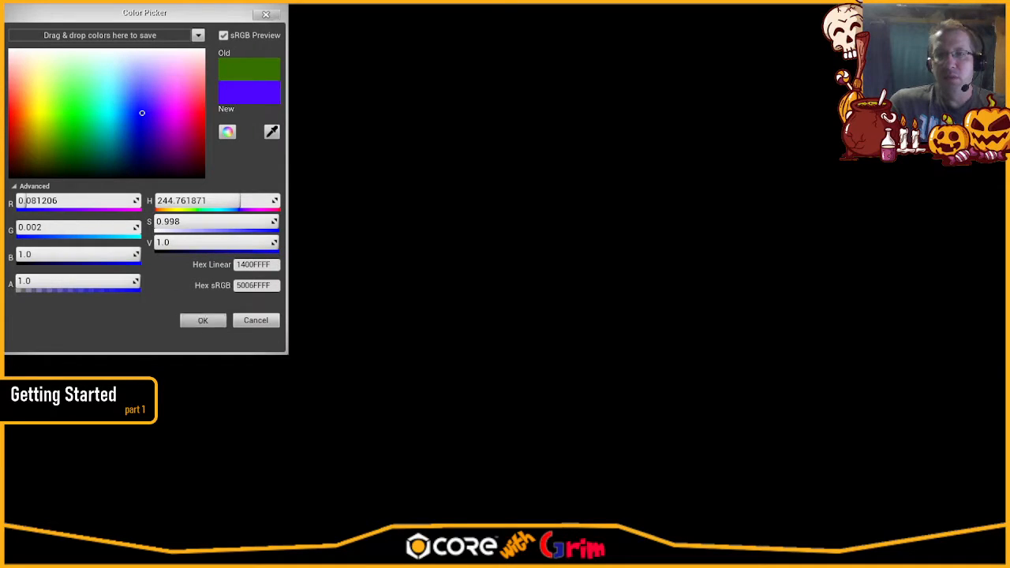
pyautogui.click(203, 320)
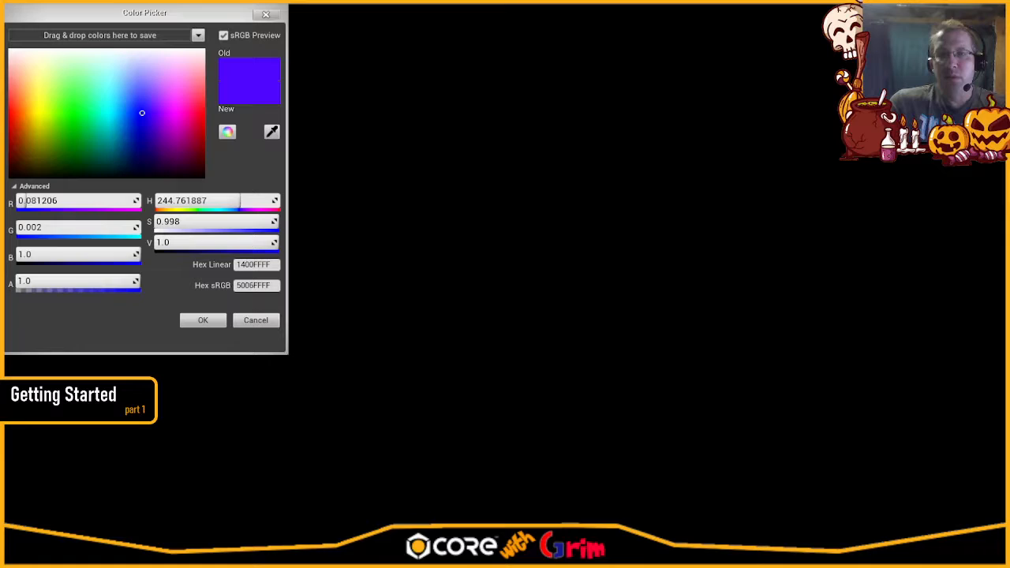
pyautogui.click(34, 98)
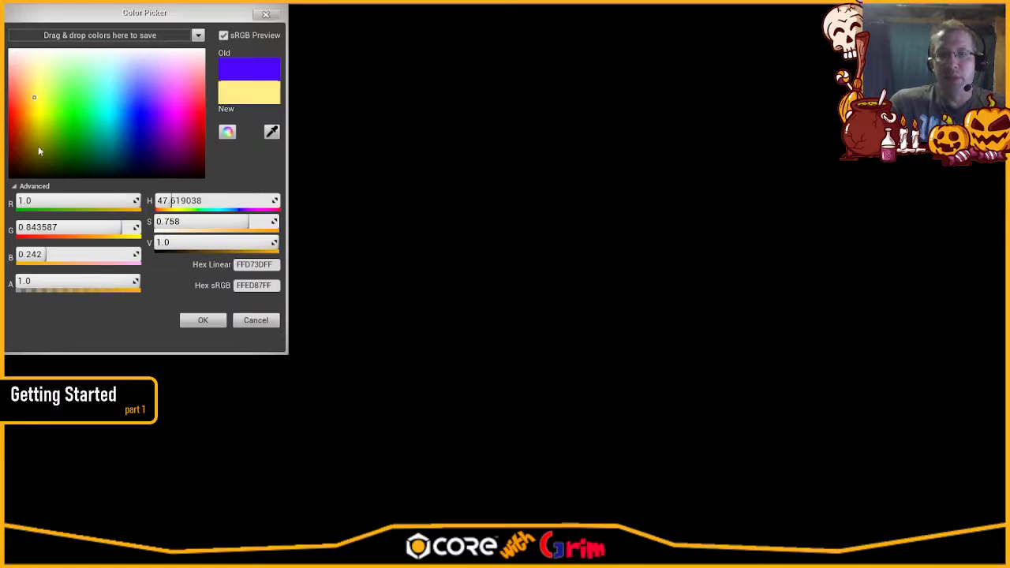
pyautogui.click(203, 321)
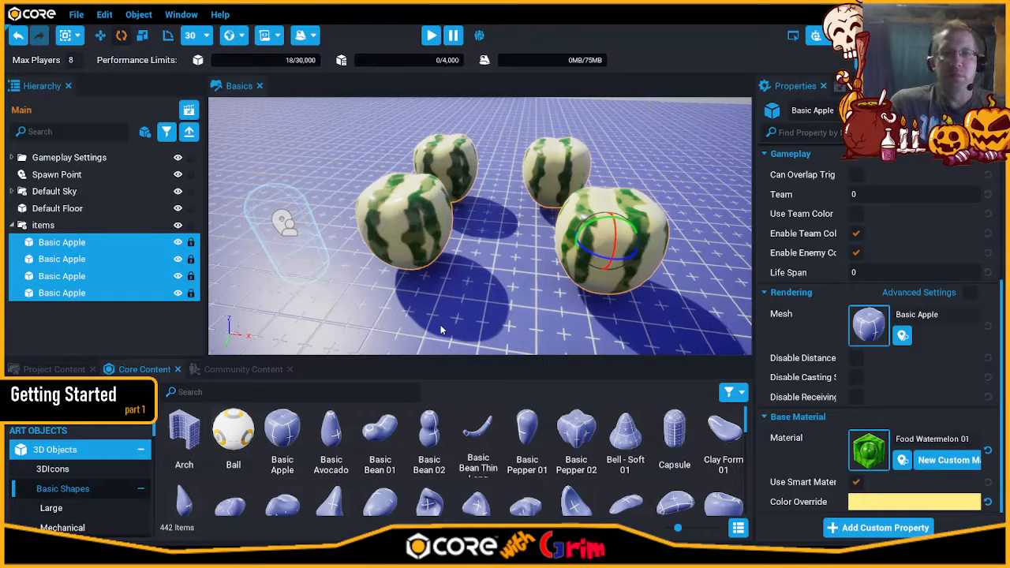
pyautogui.click(448, 299)
pyautogui.moveTo(387, 313); pyautogui.dragTo(423, 325, button='right')
pyautogui.press('a')
pyautogui.press('d')
pyautogui.press('s')
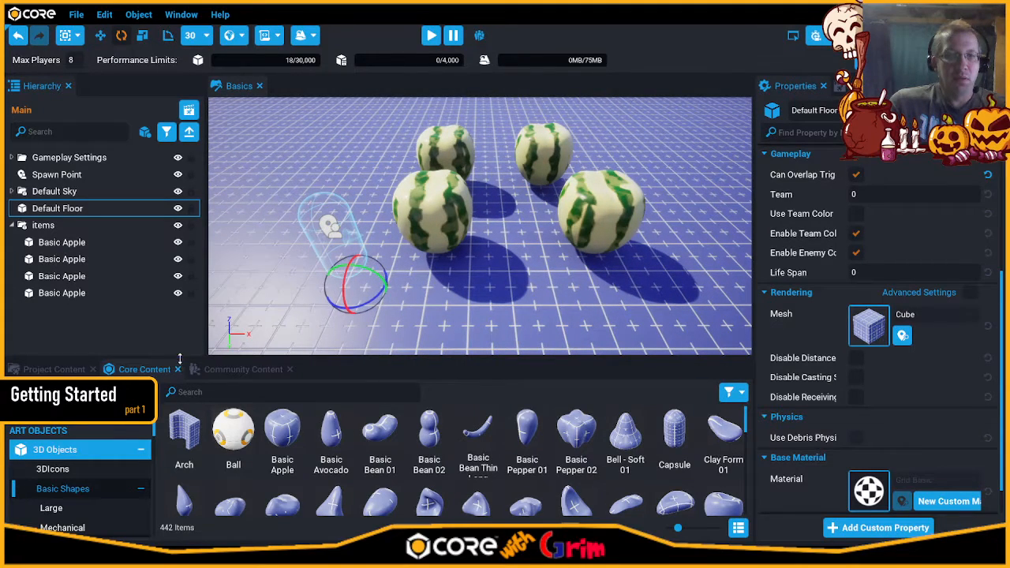
# - Enlarge the Core Content area and place the 3D Text character Hiragana Font 1: ? on the floor in front of the apples
pyautogui.moveTo(180, 359); pyautogui.dragTo(174, 289)
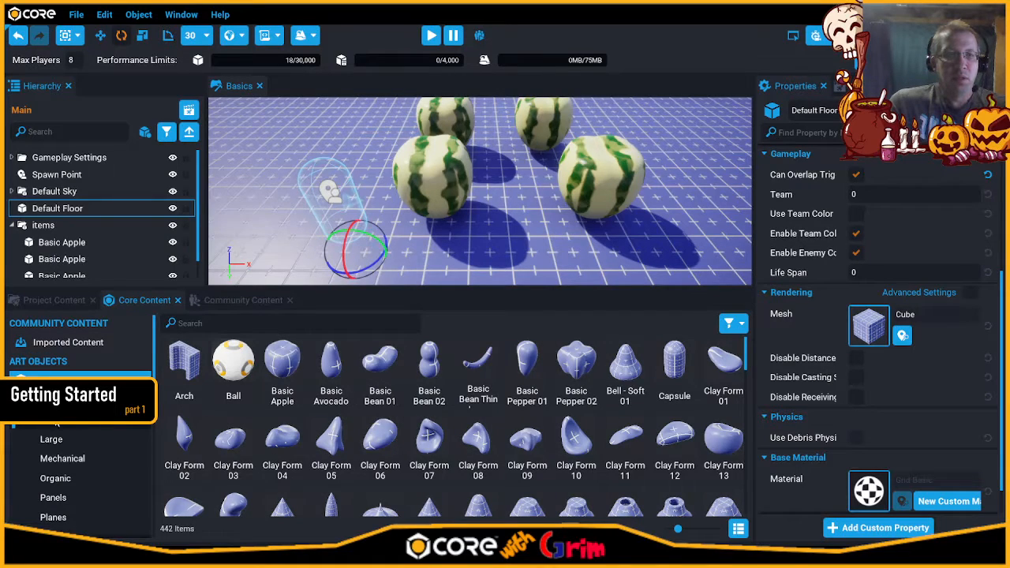
pyautogui.scroll(-3, 67, 424)
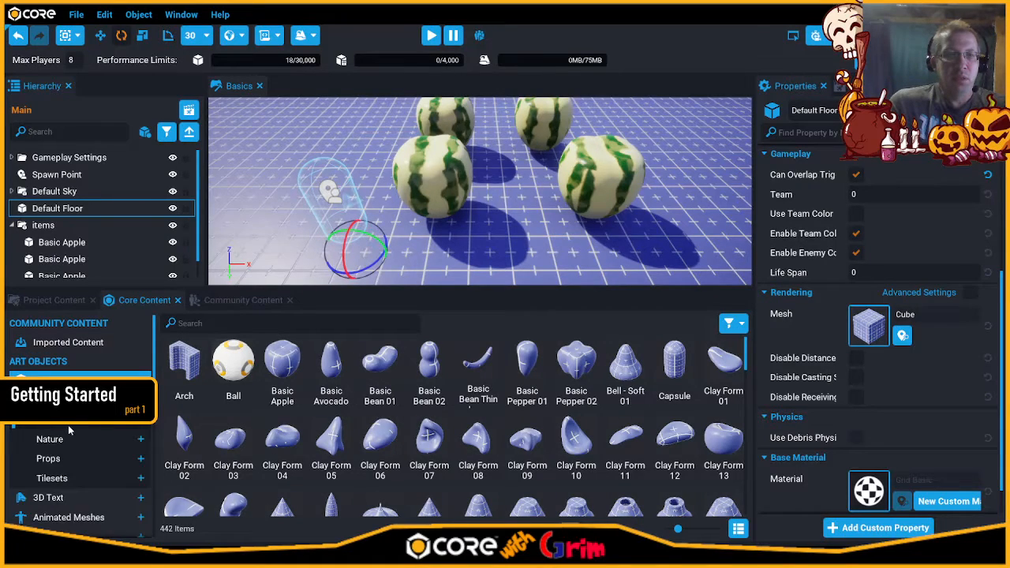
pyautogui.click(77, 497)
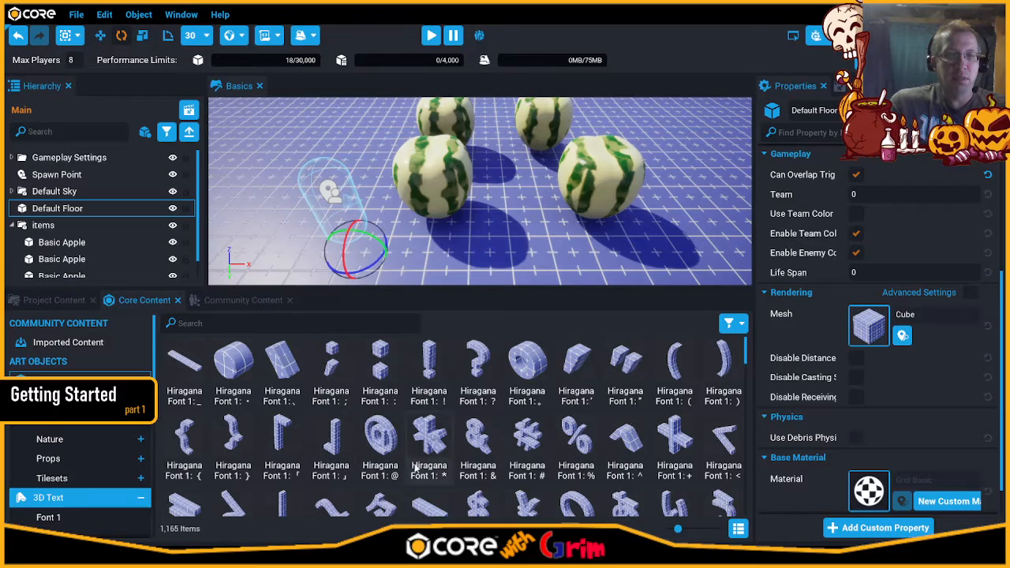
pyautogui.moveTo(477, 365); pyautogui.dragTo(489, 254)
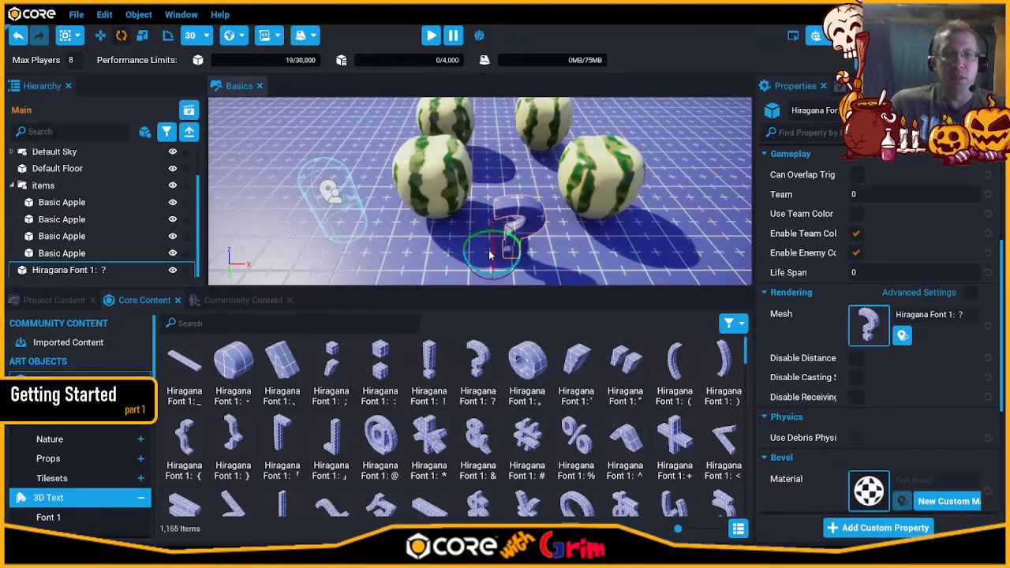
# - Place the 3D Text character Katakana Font 1: ク(KU) beside the spawn point and switch to scale mode
pyautogui.scroll(-3, 356, 486)
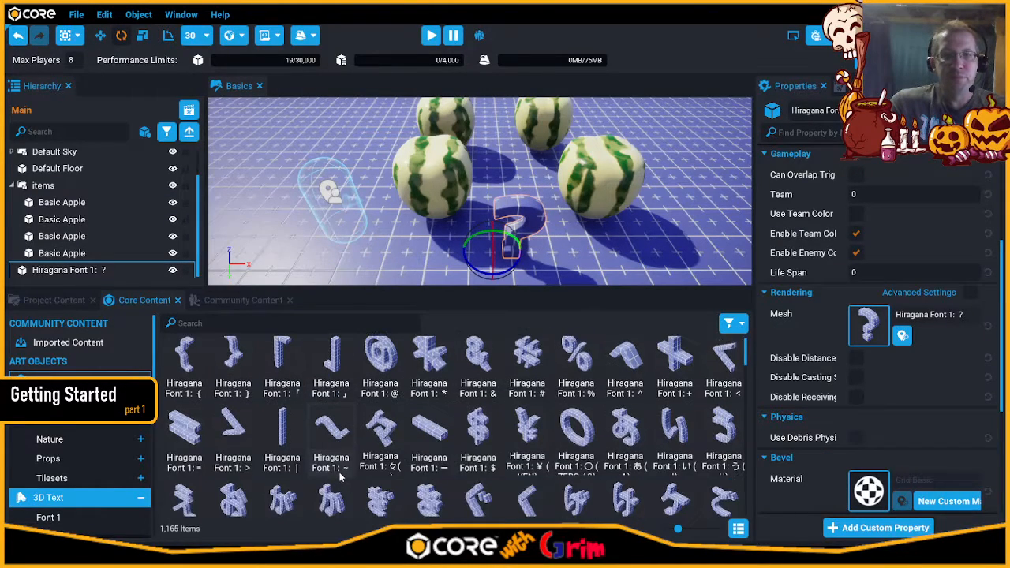
pyautogui.scroll(-5, 340, 477)
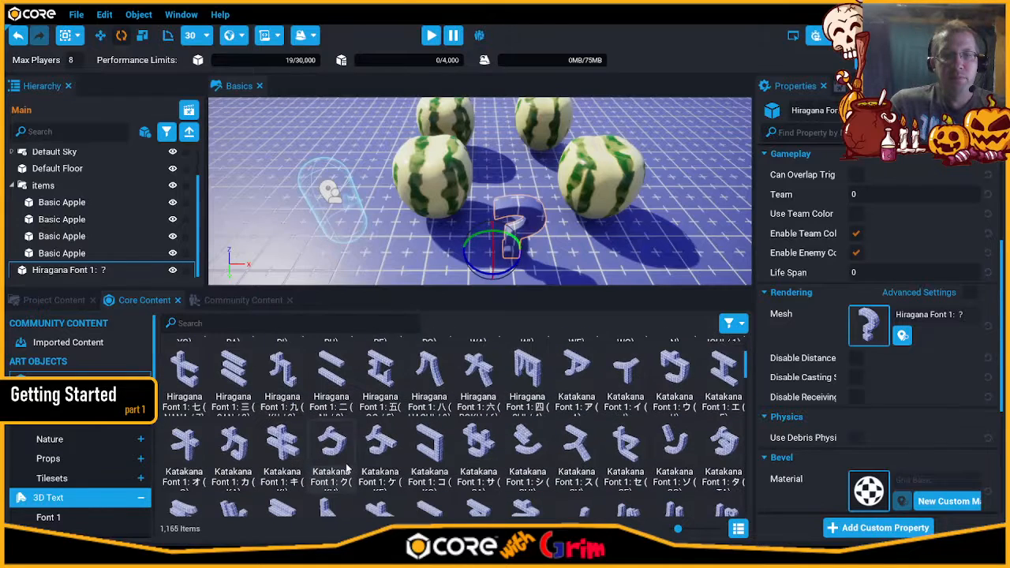
pyautogui.moveTo(344, 462); pyautogui.dragTo(306, 161)
pyautogui.press('r')
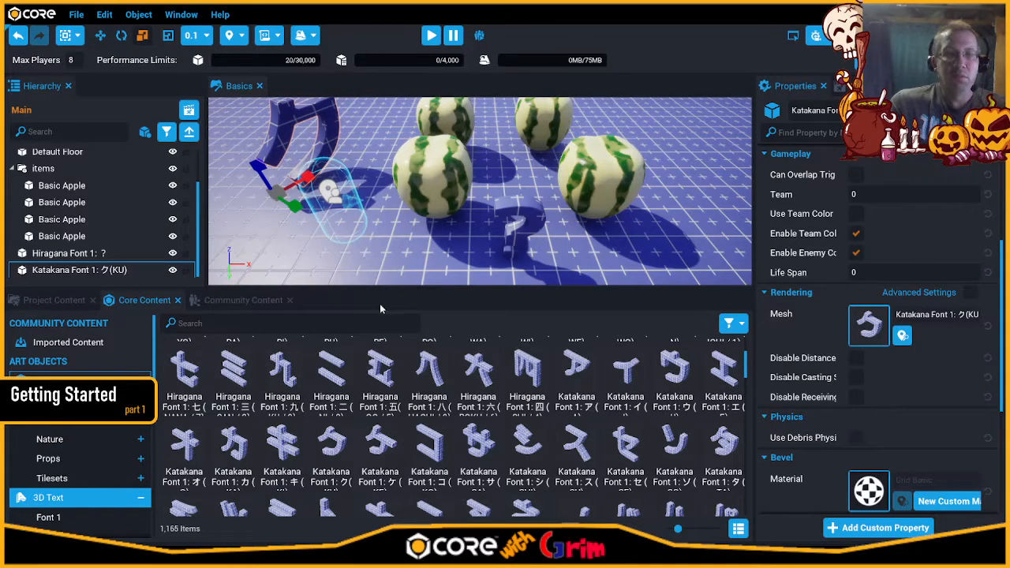
# - Place a Cafe Chair from the 3D Objects category on the open floor beside the apples and focus the view on it
pyautogui.scroll(-3, 20, 456)
pyautogui.scroll(3, 20, 456)
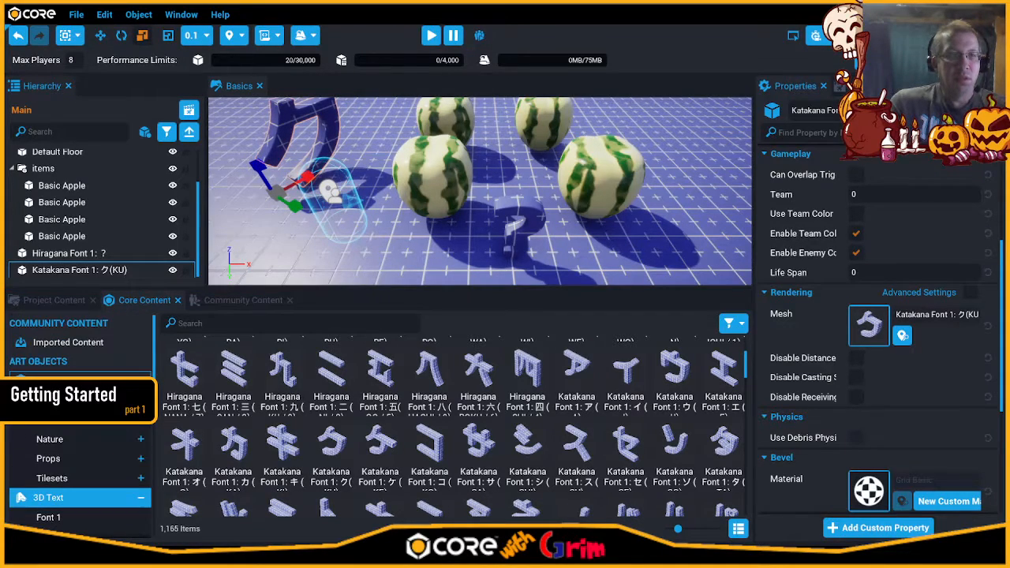
pyautogui.click(79, 377)
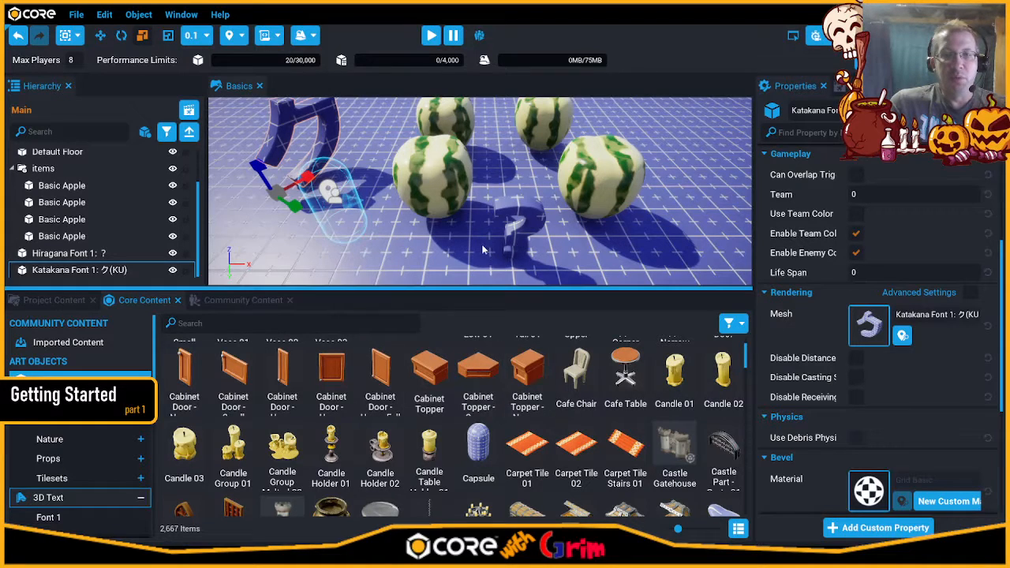
pyautogui.scroll(-5, 466, 241)
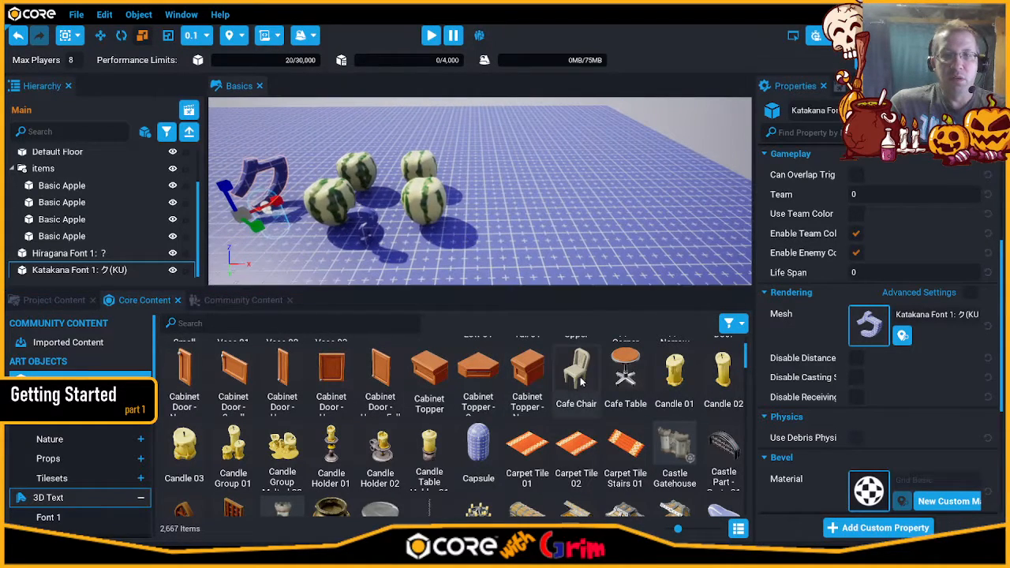
pyautogui.moveTo(576, 379); pyautogui.dragTo(516, 172)
pyautogui.moveTo(505, 241); pyautogui.dragTo(509, 237)
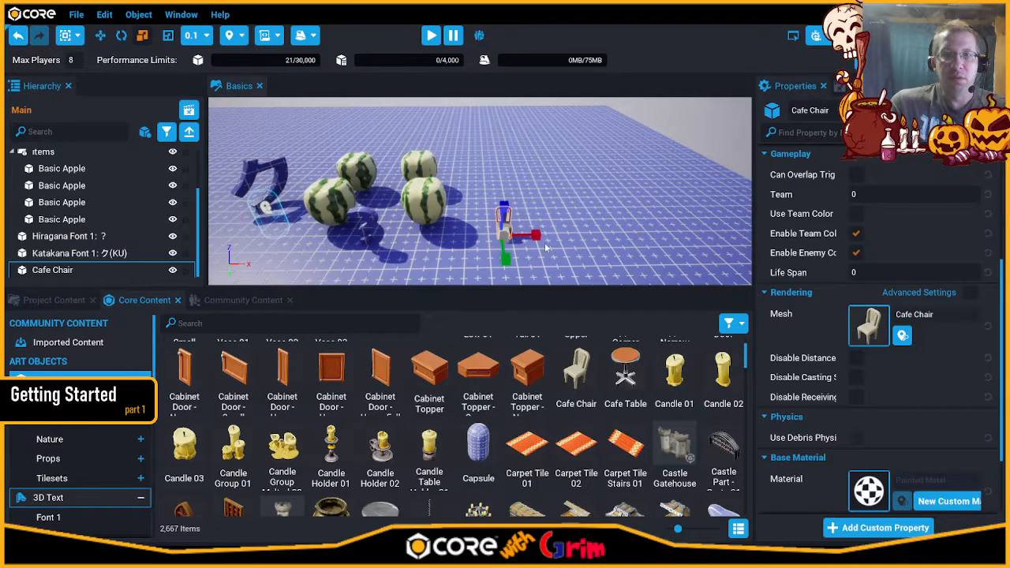
pyautogui.press('f')
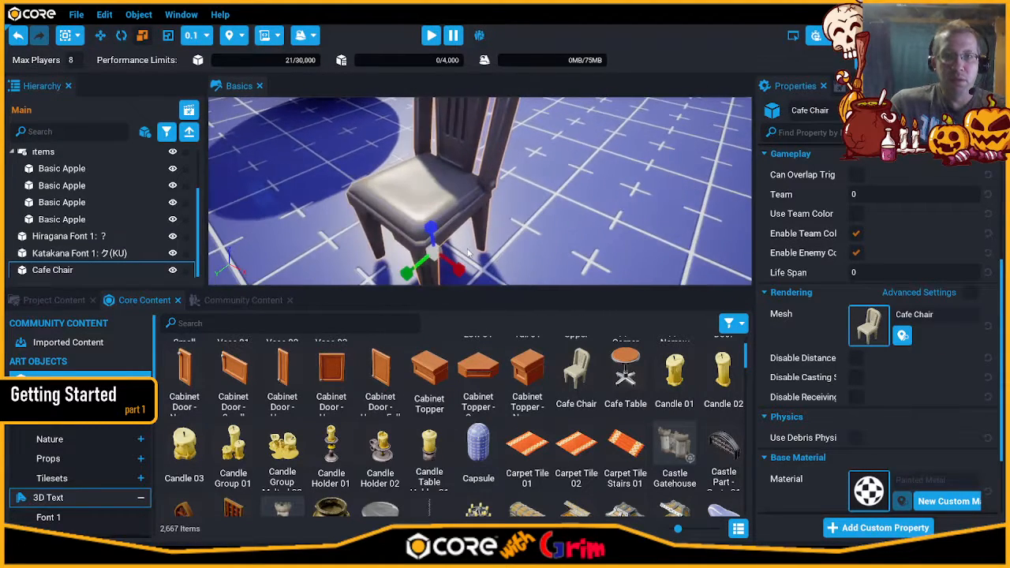
pyautogui.keyDown('alt'); pyautogui.moveTo(468, 252); pyautogui.dragTo(543, 247); pyautogui.keyUp('alt')
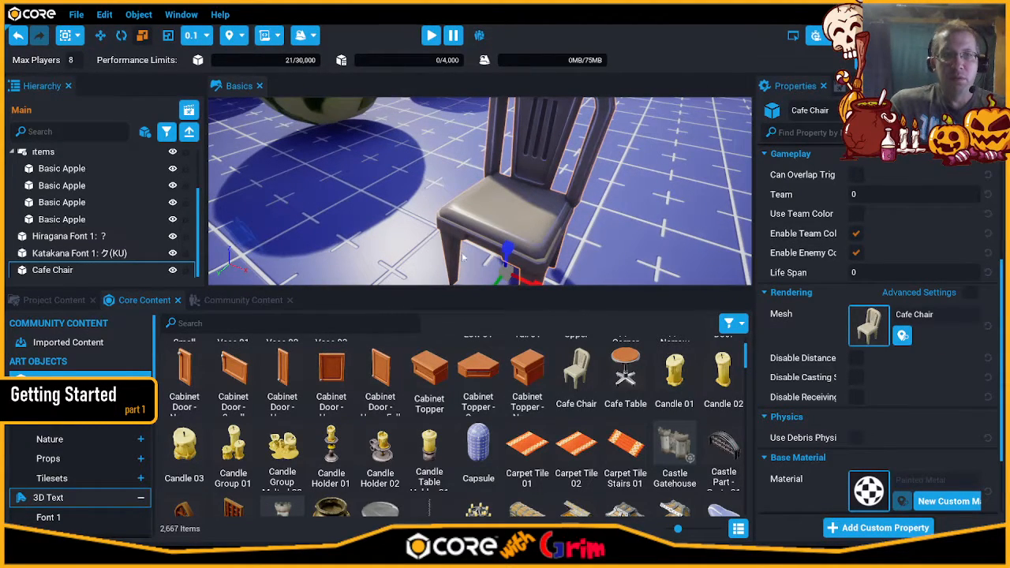
# - Place a Carpet Tile Stairs 01 object on the floor next to the Cafe Chair
pyautogui.scroll(-4, 623, 220)
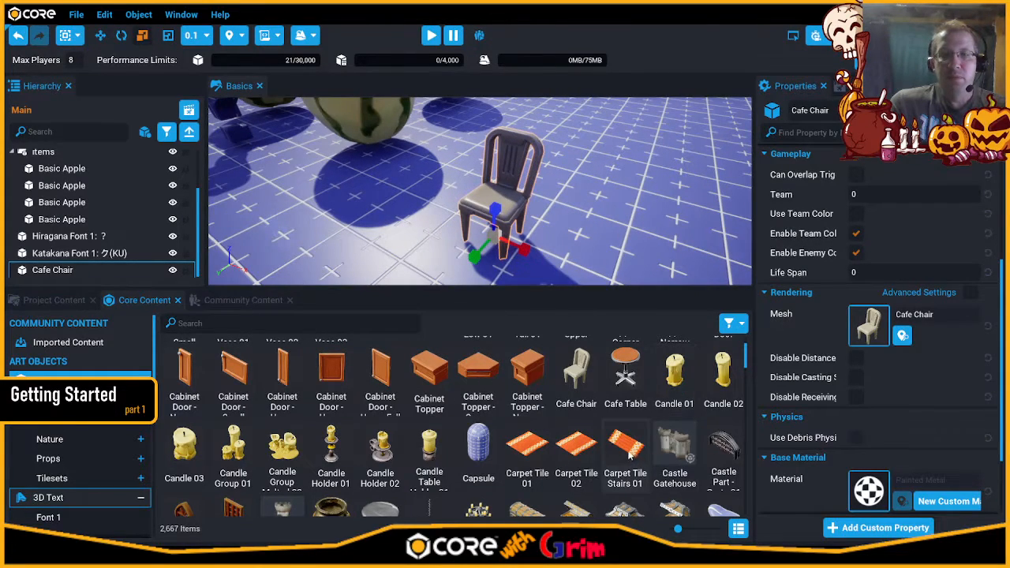
pyautogui.moveTo(631, 454); pyautogui.dragTo(553, 213)
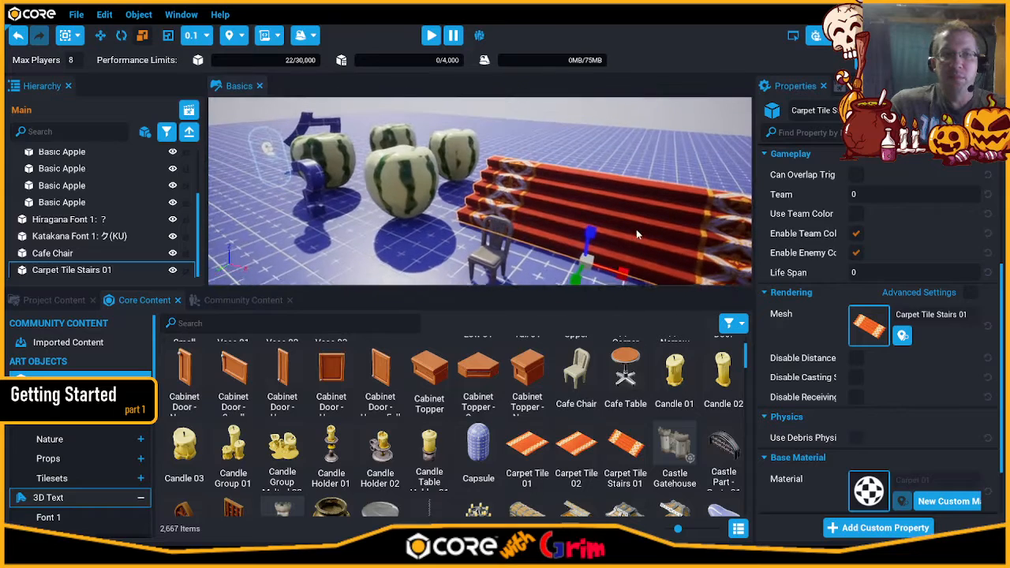
pyautogui.moveTo(508, 307); pyautogui.dragTo(331, 320, button='right')
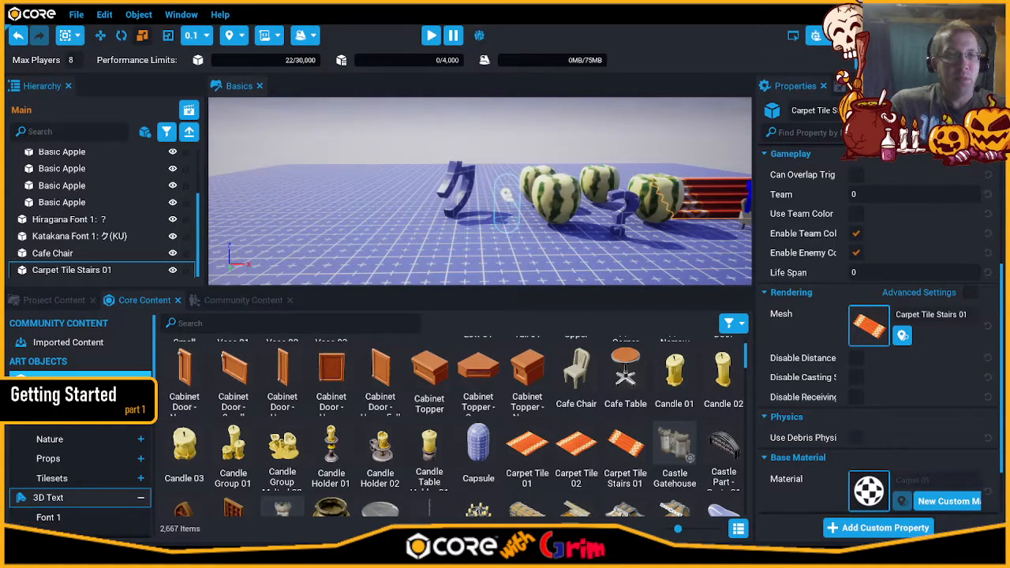
# - Place the Humanoid 2 Wukong from the Animated Meshes category on the open floor beyond the Katakana character and check it up close
pyautogui.scroll(-3, 142, 376)
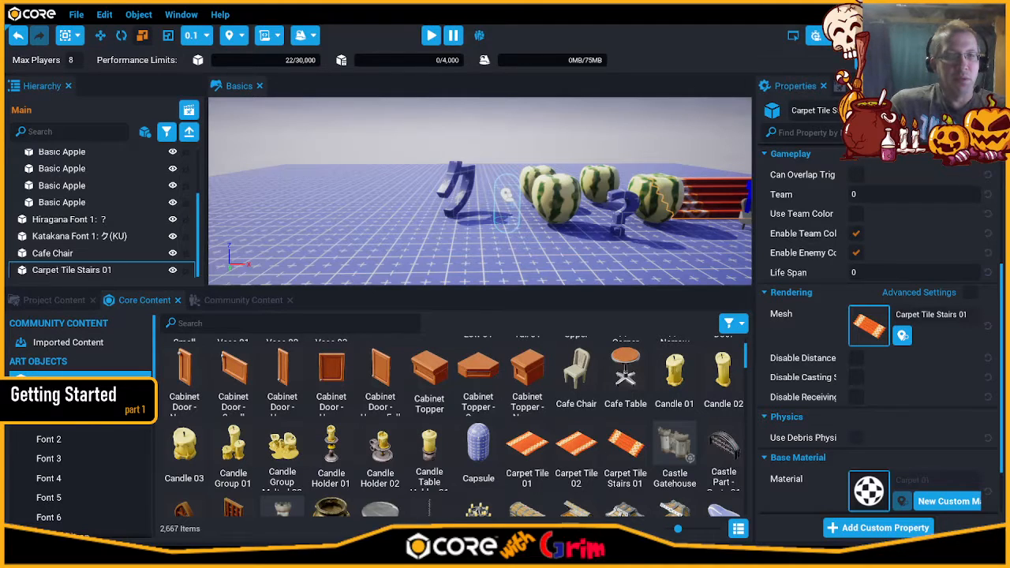
pyautogui.click(141, 400)
pyautogui.click(79, 426)
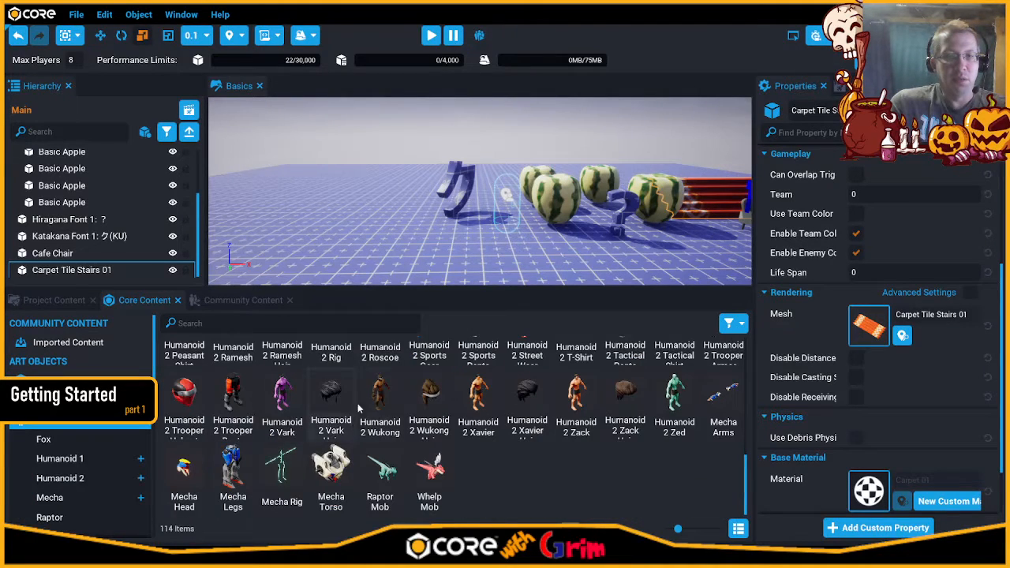
pyautogui.moveTo(371, 403); pyautogui.dragTo(316, 251)
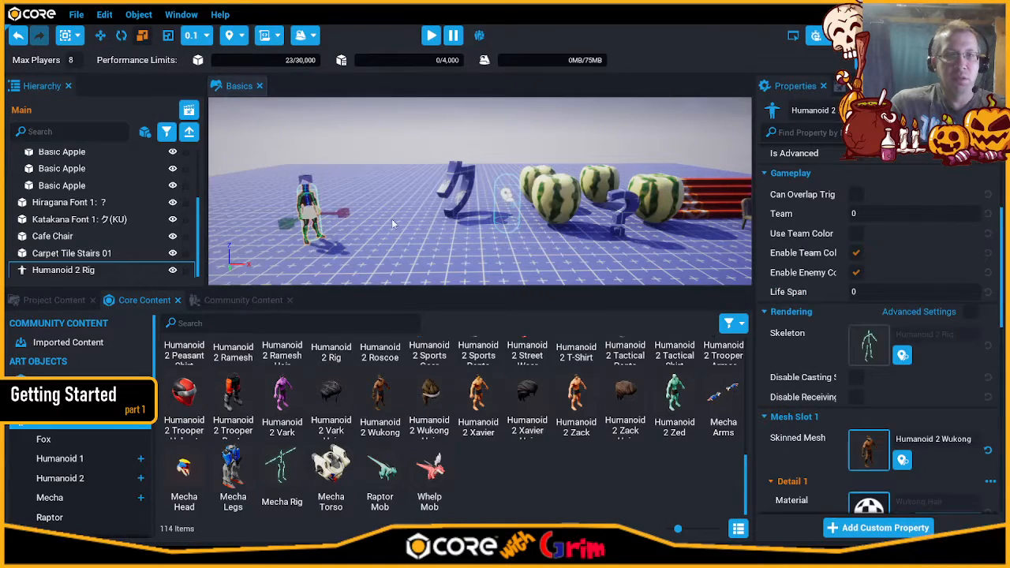
pyautogui.press('f')
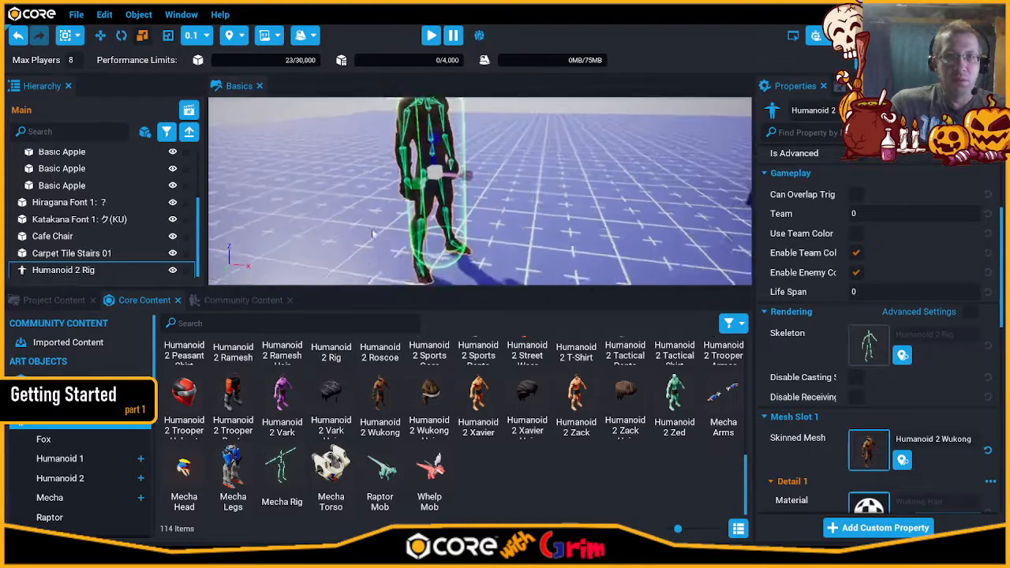
pyautogui.press('s')
pyautogui.press('d')
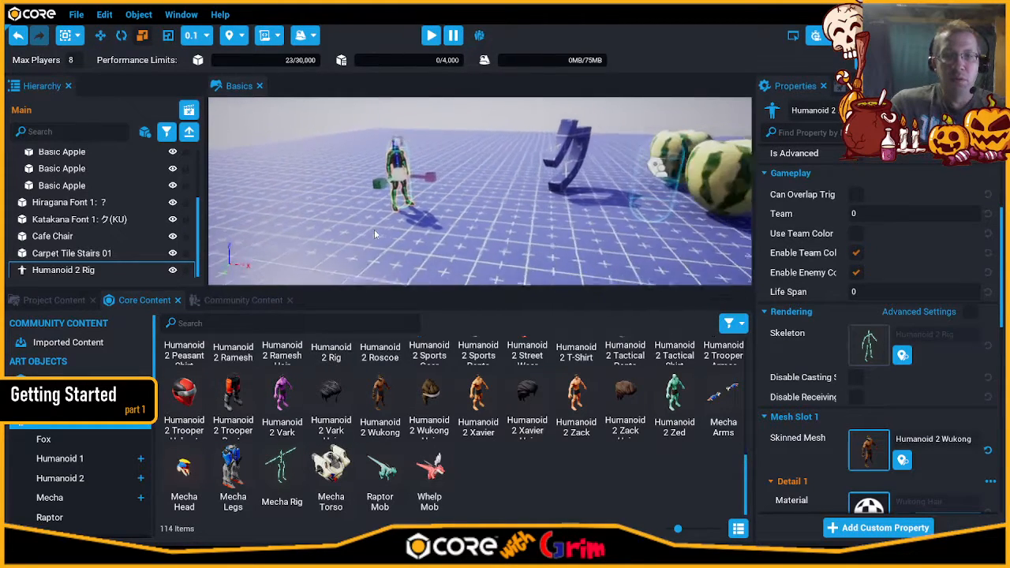
# - Place a Whelp Mob on the floor near the humanoid and scale it up uniformly to several times its size
pyautogui.moveTo(428, 474); pyautogui.dragTo(410, 253)
pyautogui.click(461, 262)
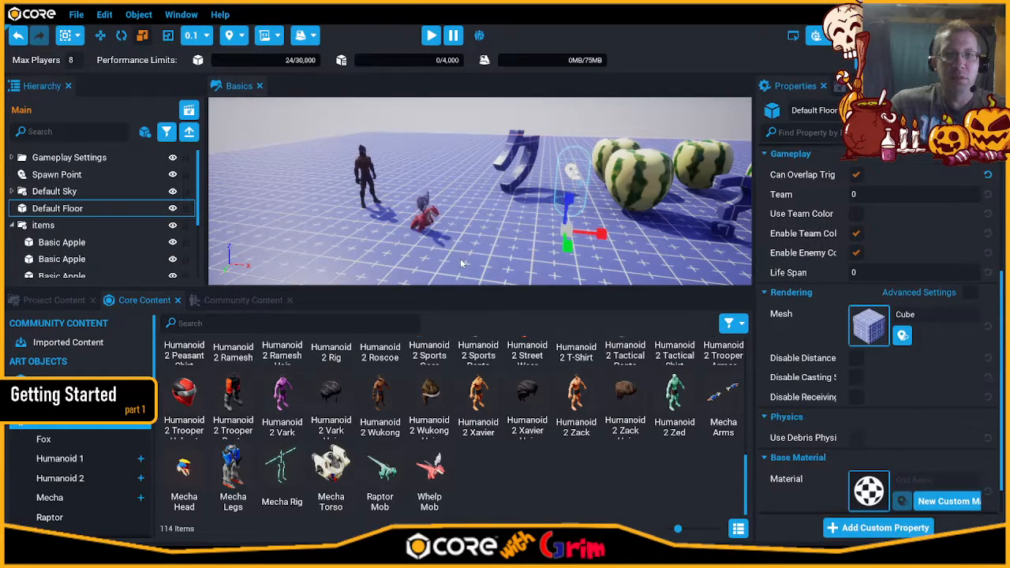
pyautogui.click(419, 228)
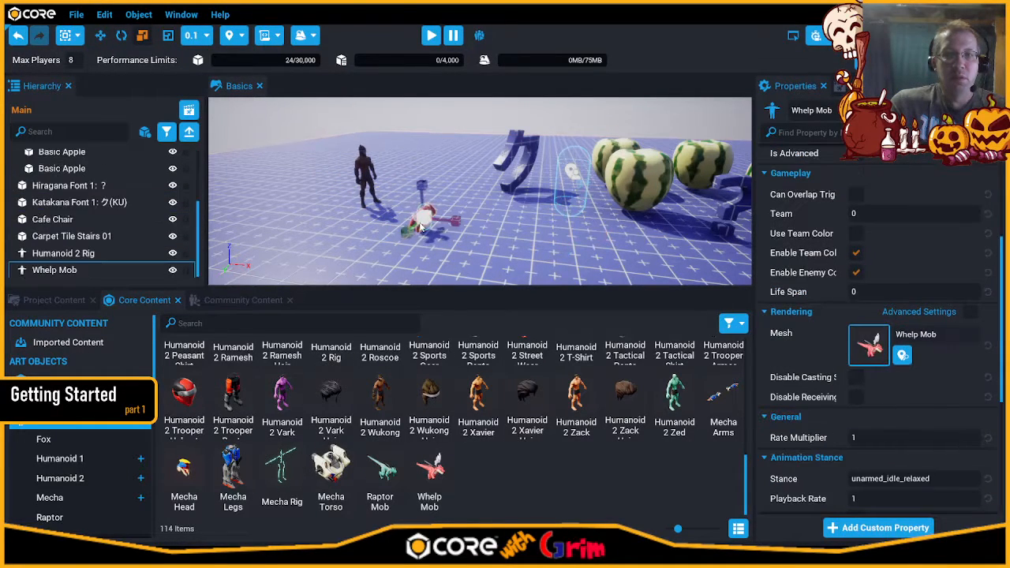
pyautogui.moveTo(423, 225); pyautogui.dragTo(442, 253)
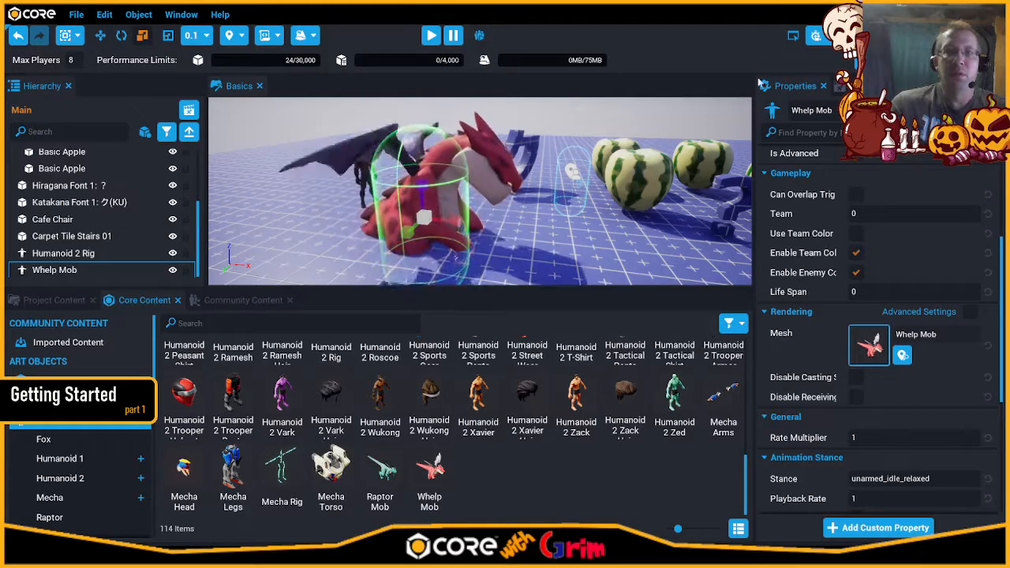
# - Switch to move mode and raise the enlarged Whelp Mob high into the air above the floor
pyautogui.press('w')
pyautogui.moveTo(442, 252); pyautogui.dragTo(474, 198, button='right')
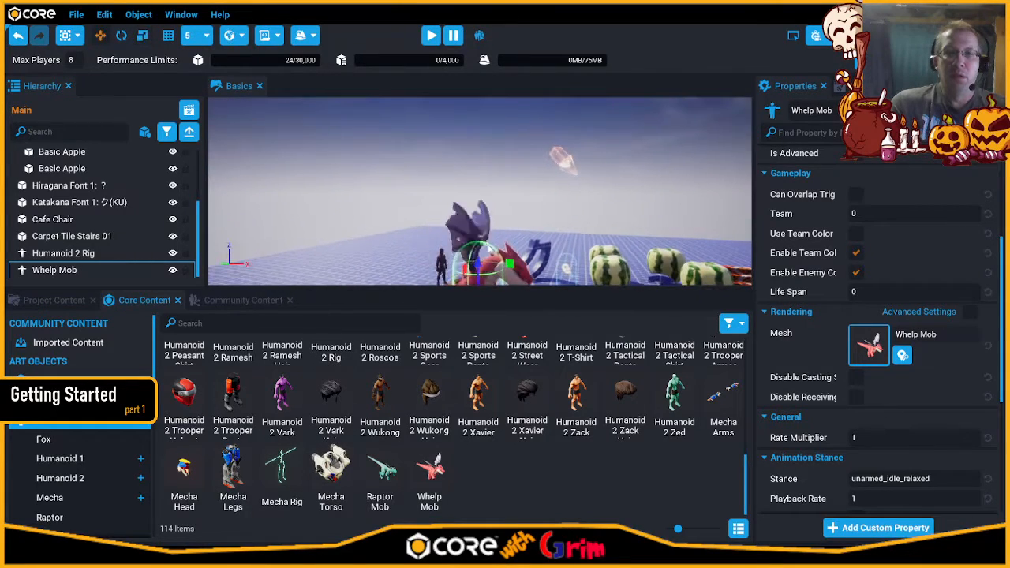
pyautogui.moveTo(481, 264); pyautogui.dragTo(434, 128)
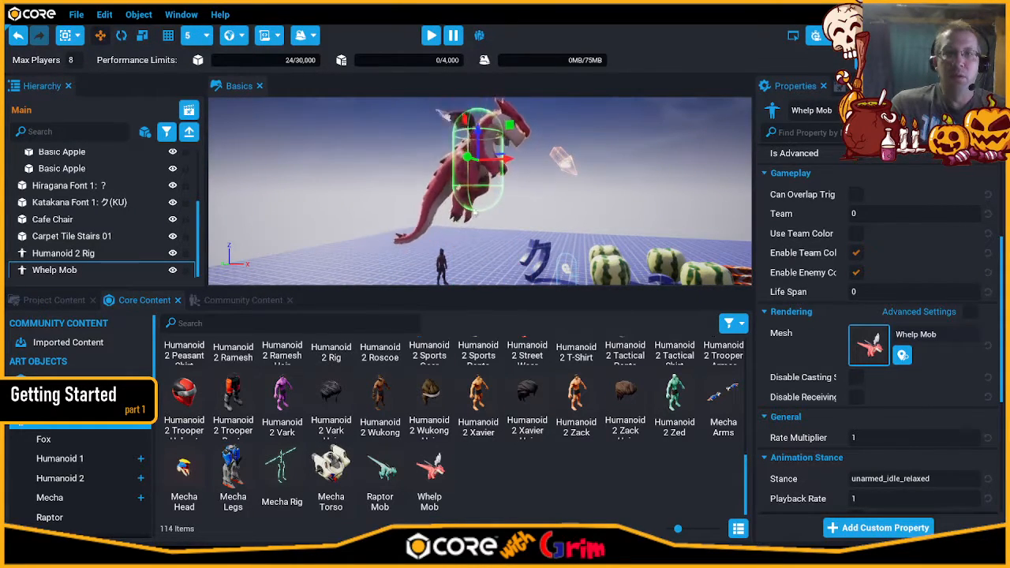
pyautogui.moveTo(536, 205); pyautogui.dragTo(474, 302, button='right')
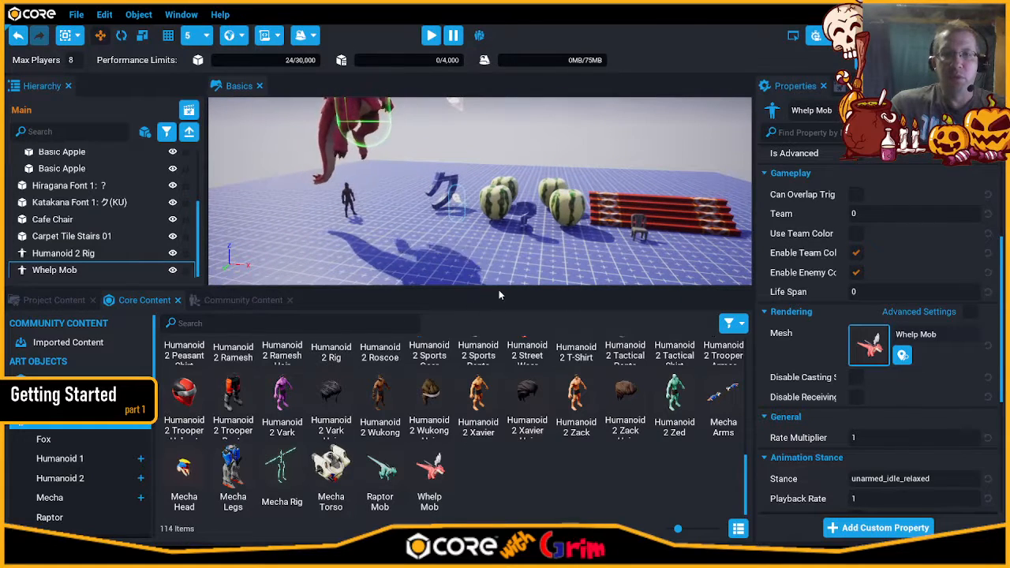
# - Start a preview of the game and show it full screen
pyautogui.click(431, 35)
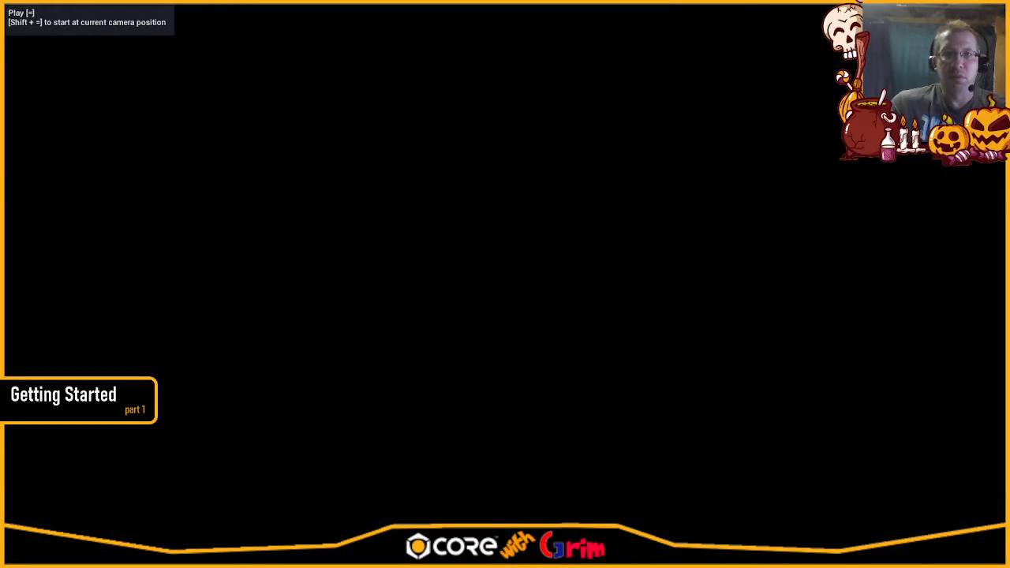
pyautogui.press('w')
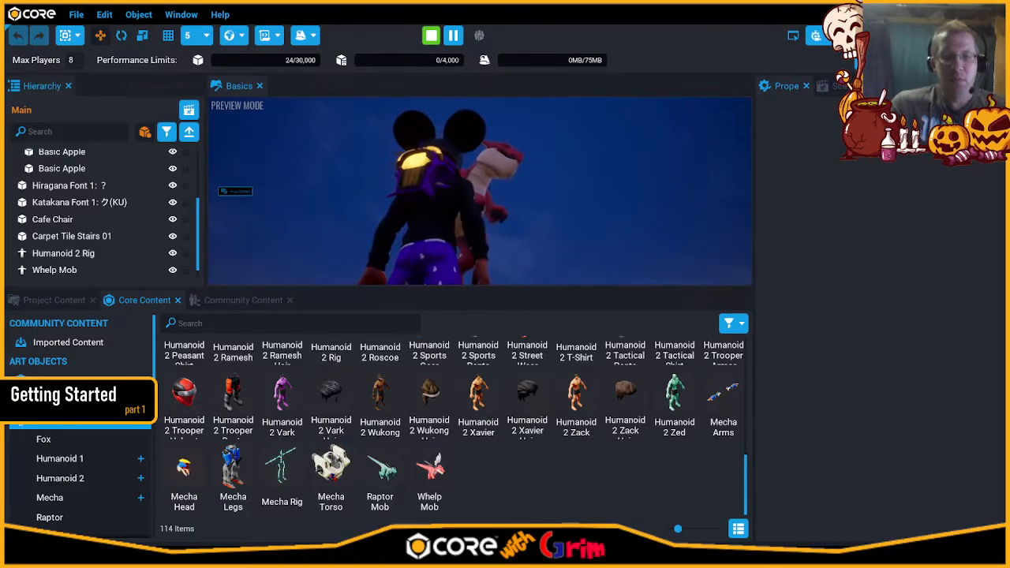
pyautogui.press('F11')
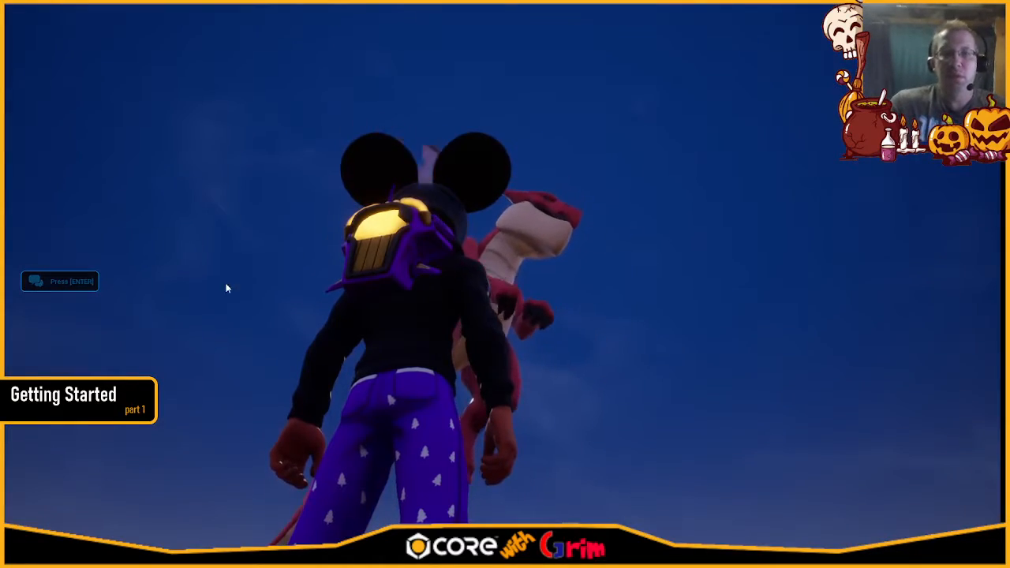
pyautogui.click(532, 227)
# - Run the character around the stairs, chair, apples, text characters and humanoid to examine the scene, and leave full screen
pyautogui.press('w')
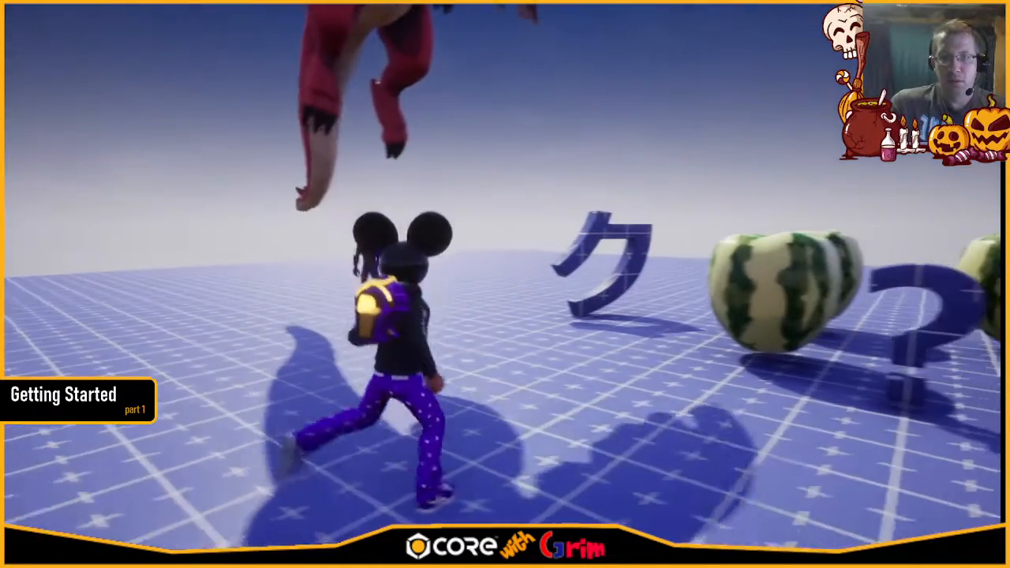
pyautogui.press('w')
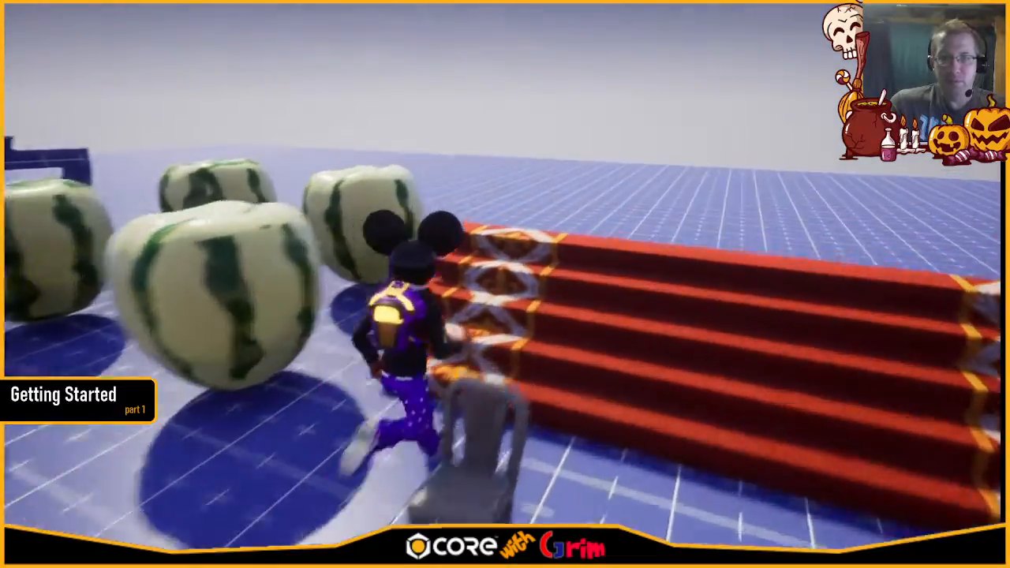
pyautogui.press('w')
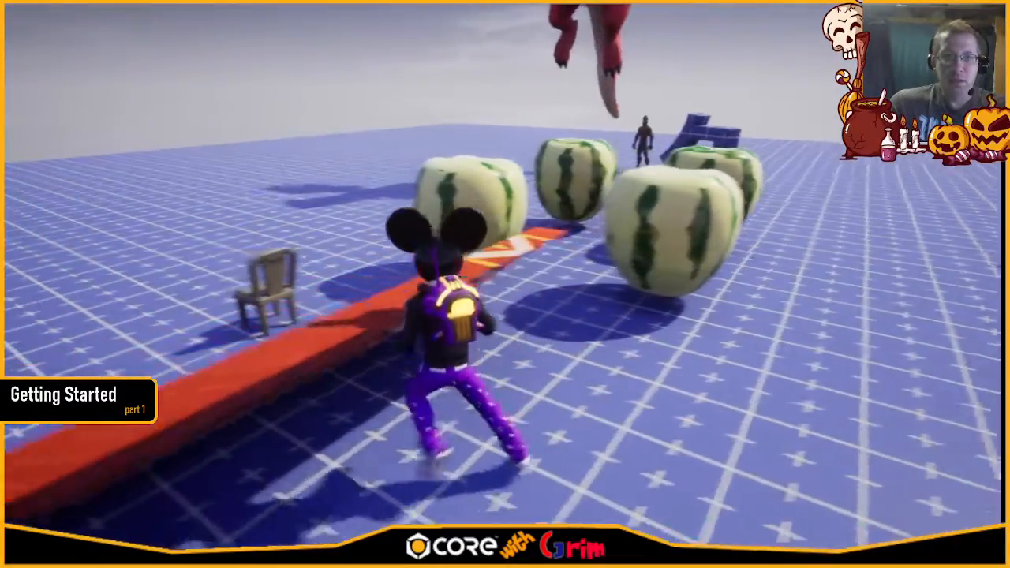
pyautogui.press('w')
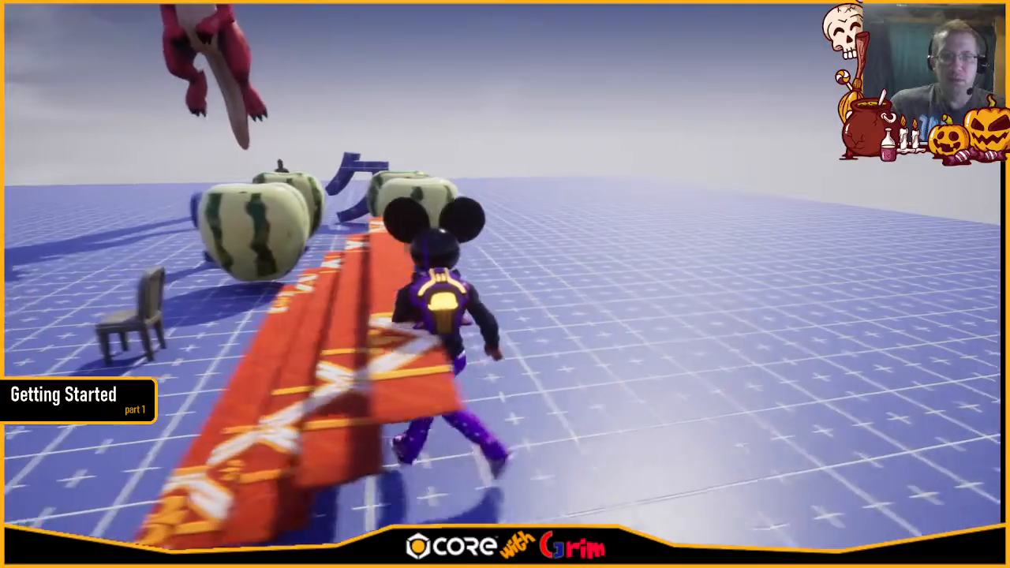
pyautogui.press('w')
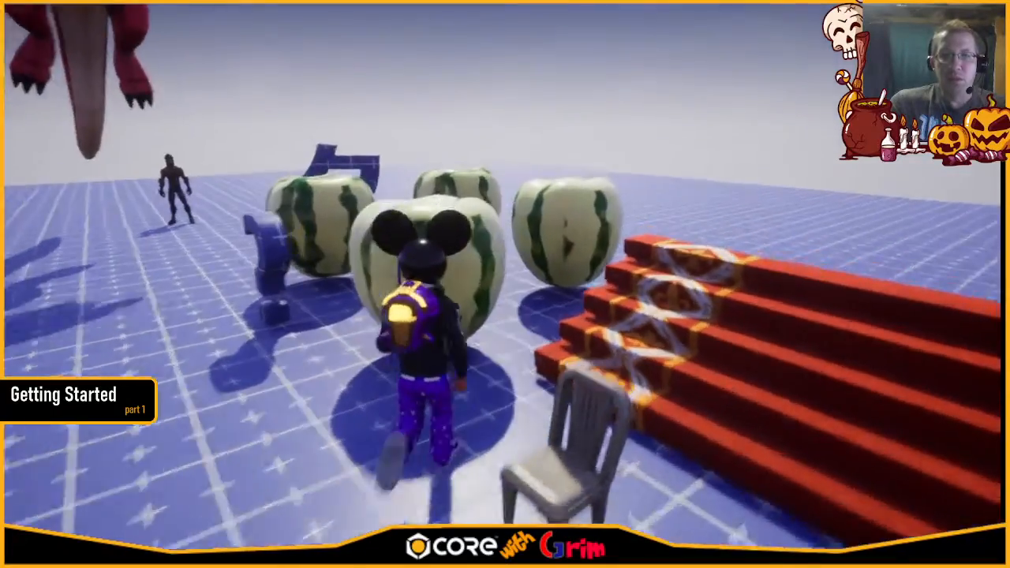
pyautogui.press('w')
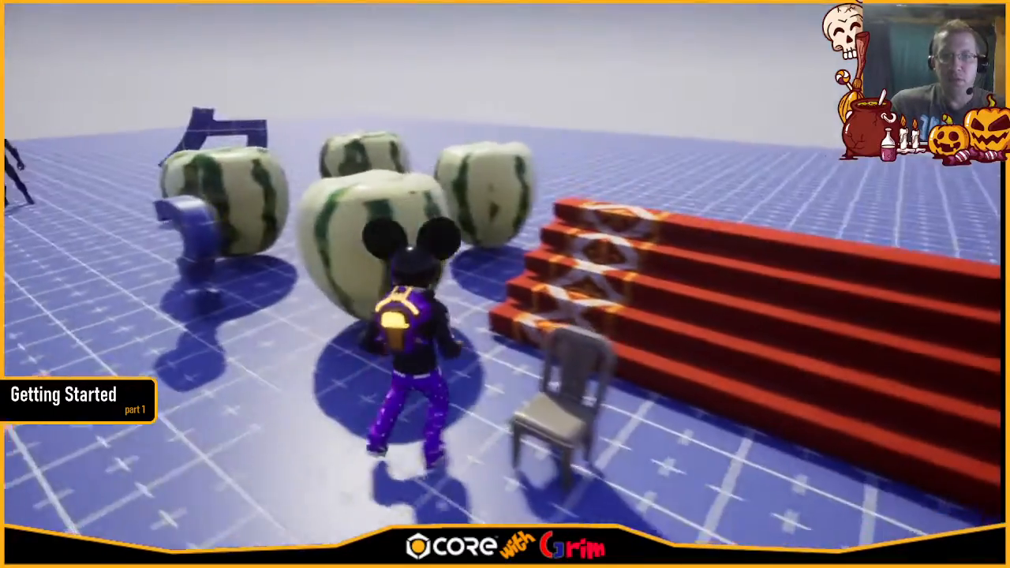
pyautogui.press('w')
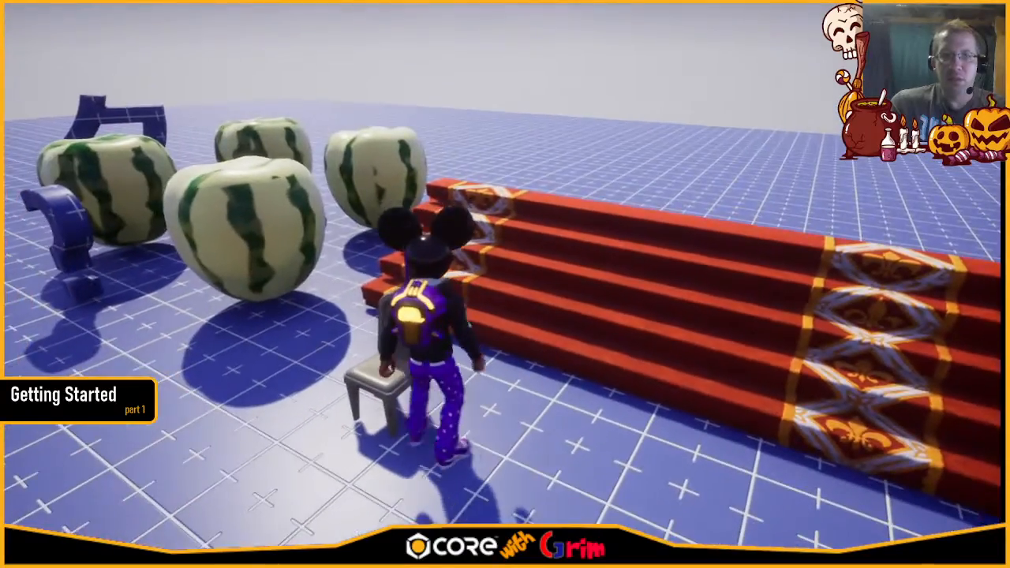
pyautogui.press('w')
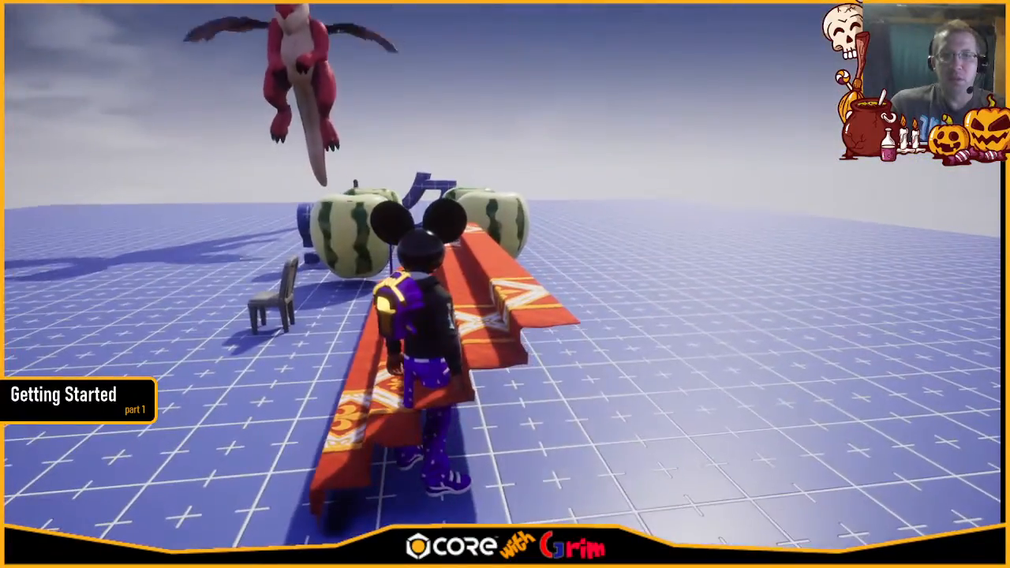
pyautogui.press('w')
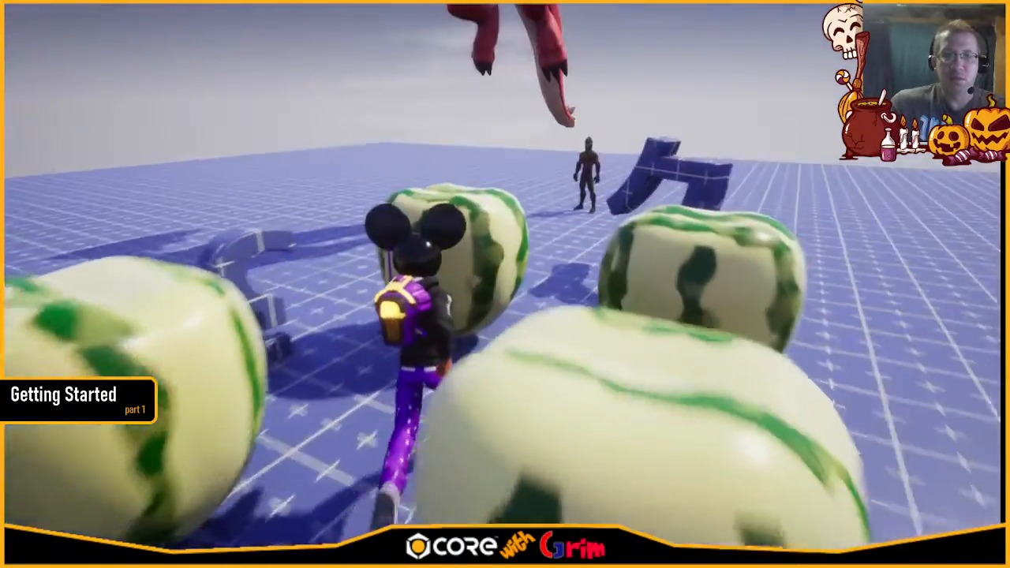
pyautogui.press('w')
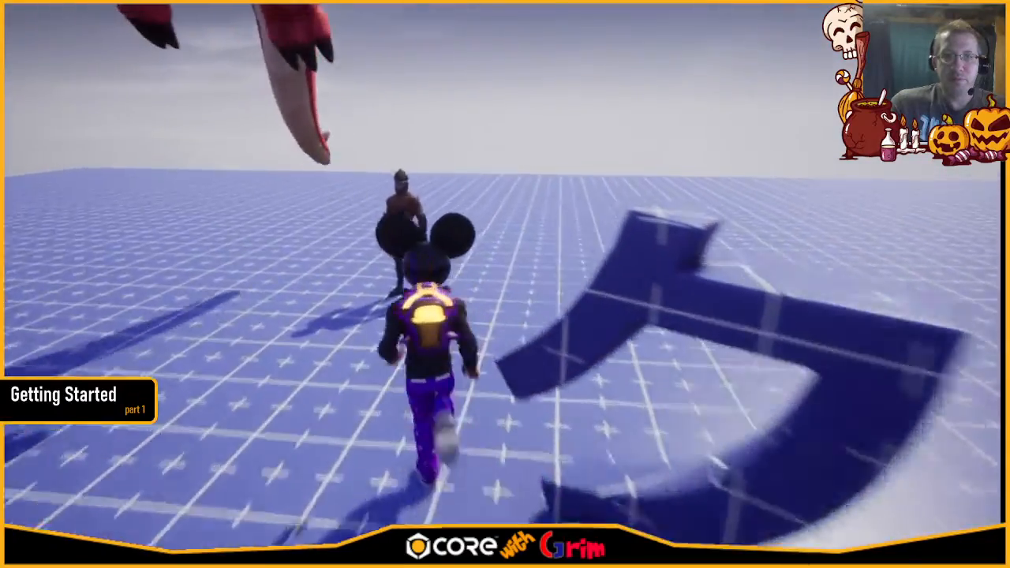
pyautogui.press('w')
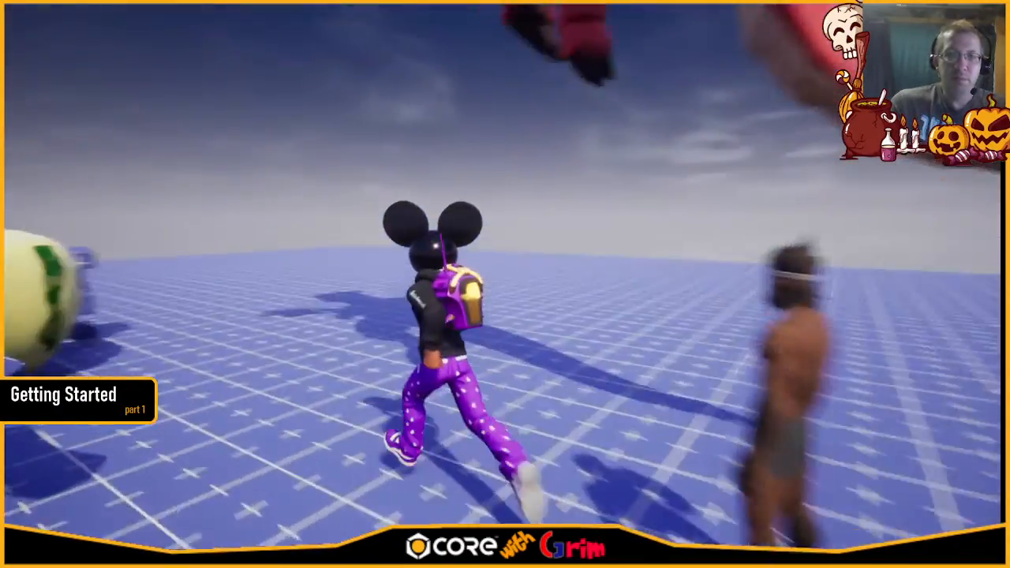
pyautogui.press('w')
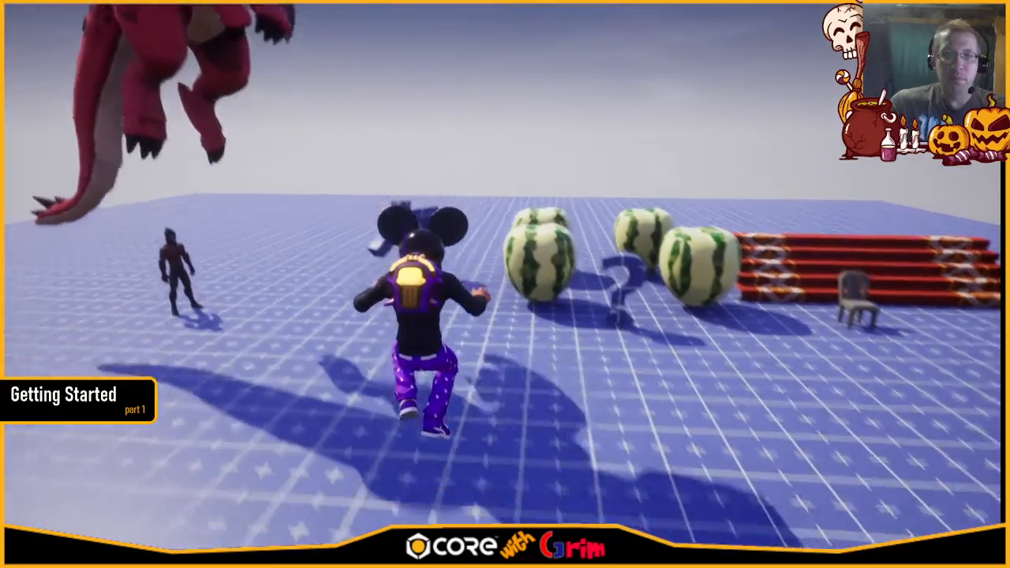
pyautogui.press('F11')
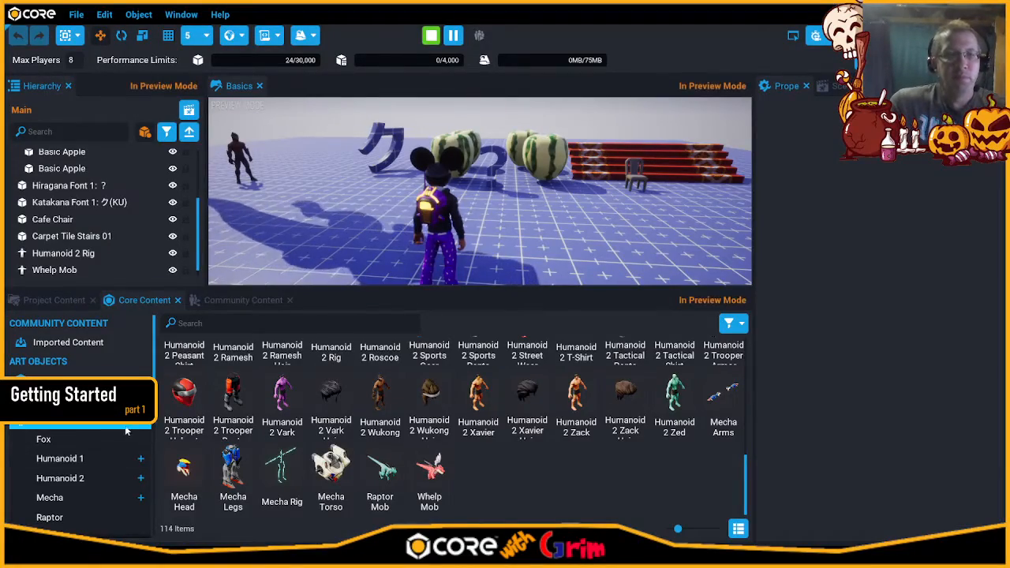
# - Open the Audio category in Core Content, stop the game preview and listen to the Simple Jazz music
pyautogui.click(140, 424)
pyautogui.click(68, 439)
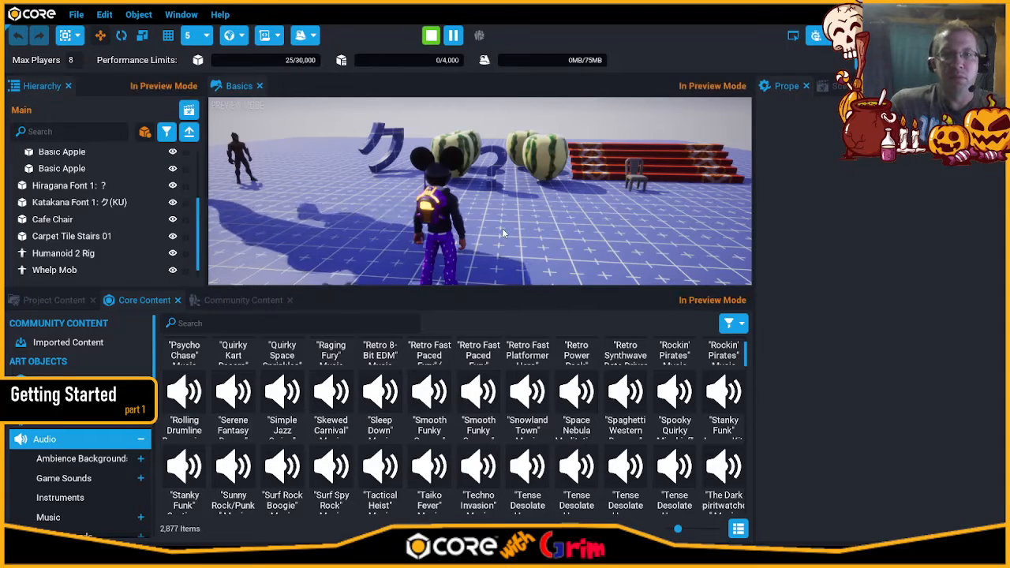
pyautogui.click(502, 233)
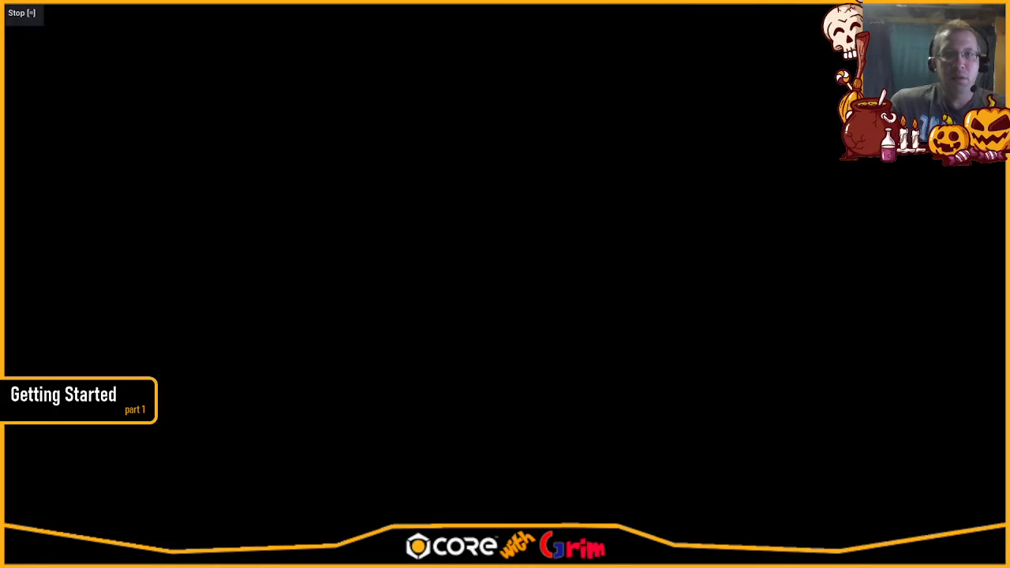
pyautogui.click(431, 36)
pyautogui.click(281, 404)
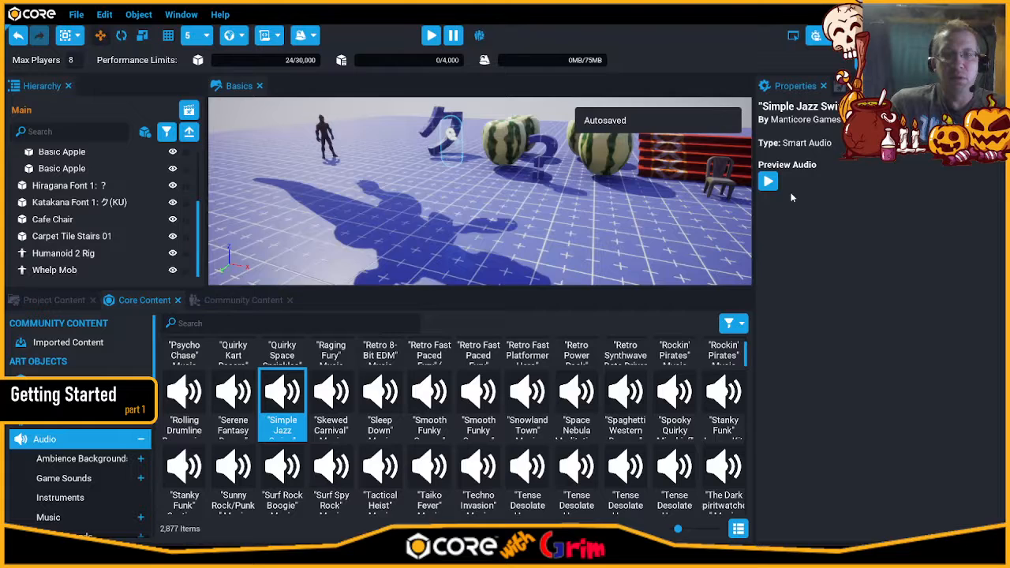
pyautogui.click(769, 181)
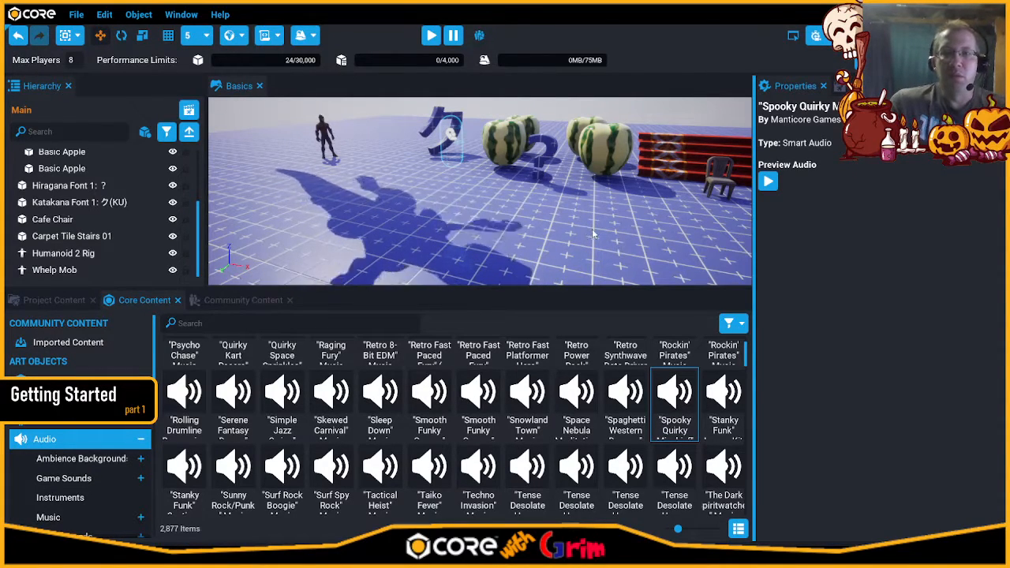
# - Reduce the height of the Core Content area and look through the Decals category before returning to Audio
pyautogui.moveTo(568, 290); pyautogui.dragTo(568, 326)
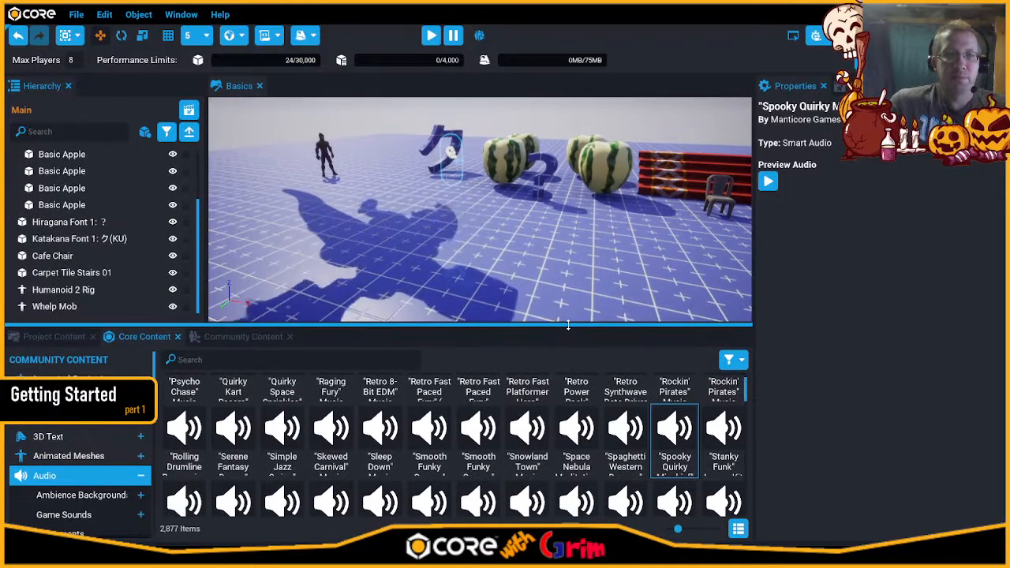
pyautogui.click(141, 475)
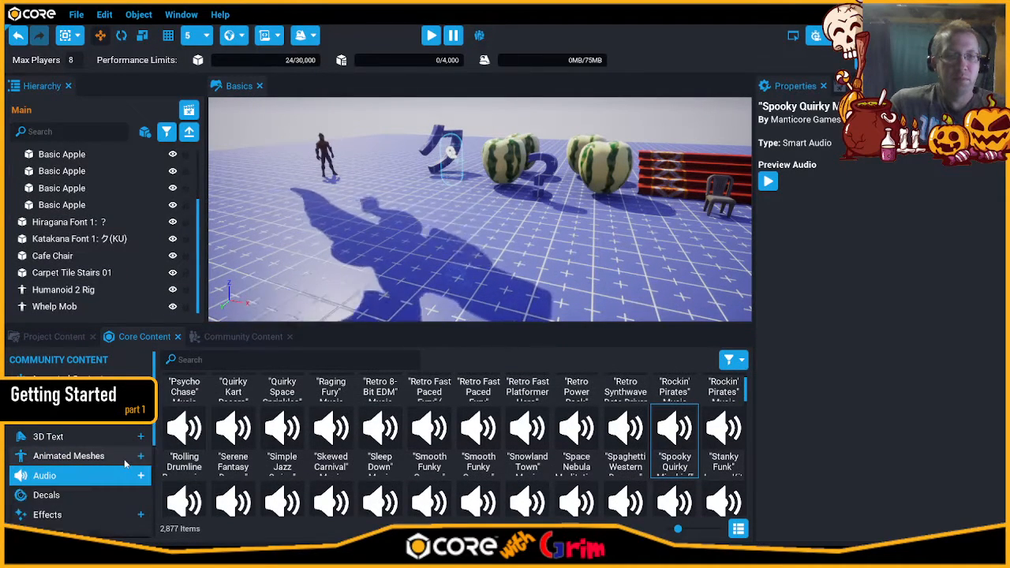
pyautogui.click(59, 495)
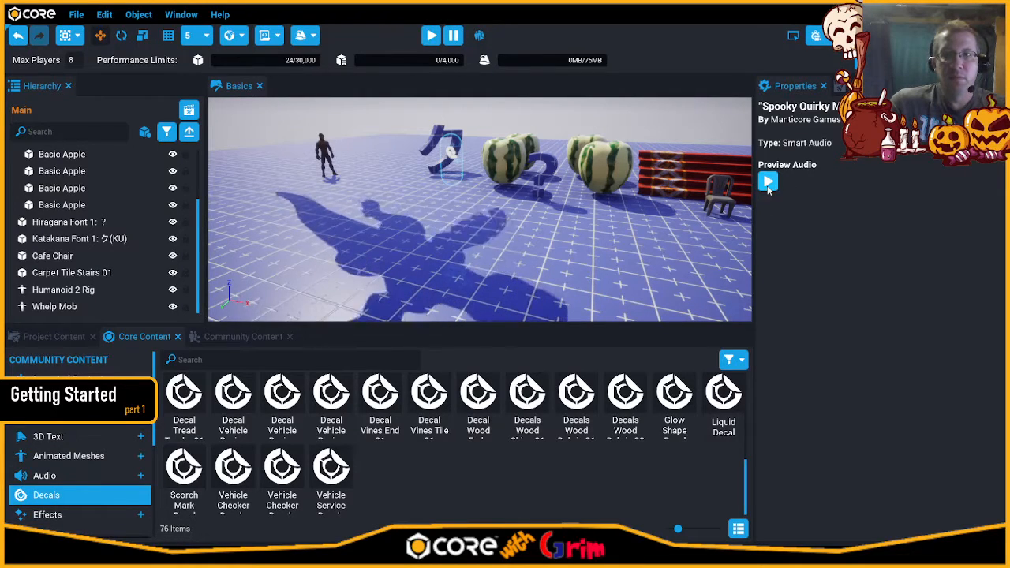
pyautogui.click(57, 476)
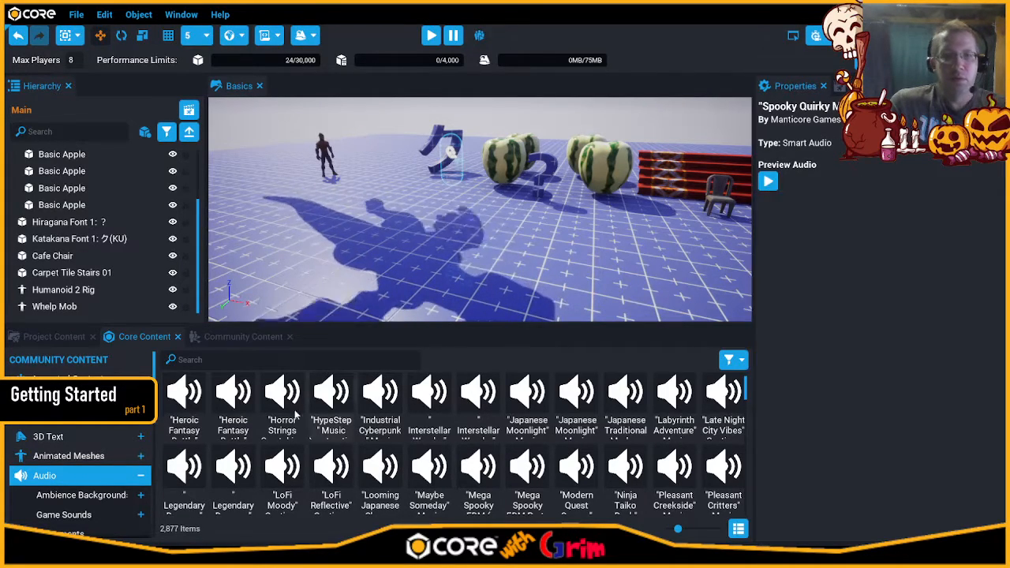
# - Collapse the Audio category in Core Content and open the Decals category
pyautogui.click(184, 398)
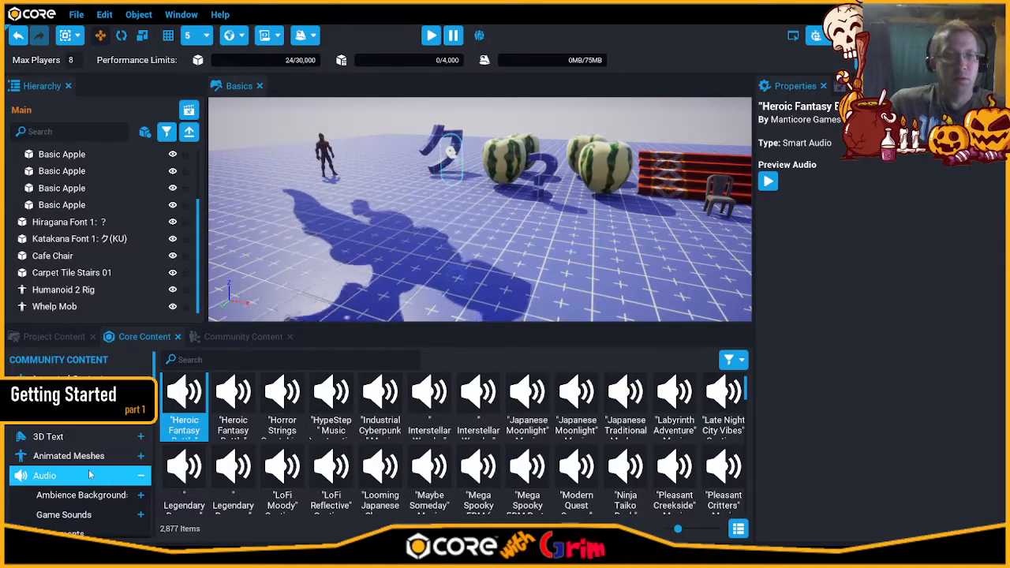
pyautogui.scroll(-3, 88, 470)
pyautogui.click(71, 413)
pyautogui.click(71, 434)
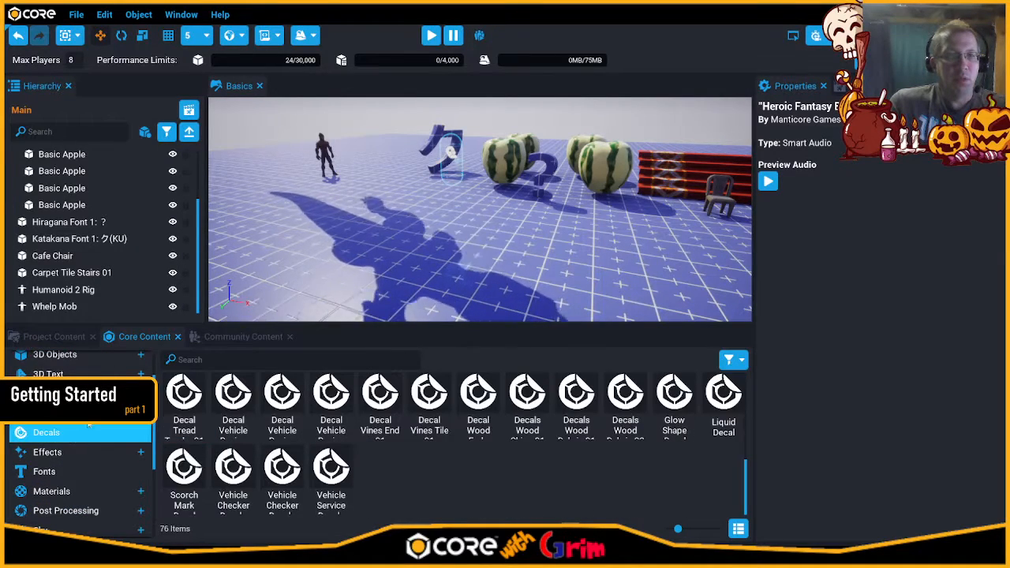
# - Try out the Decal Vines End 01 decal on the floor in front of the objects and delete it
pyautogui.moveTo(489, 270); pyautogui.dragTo(496, 249)
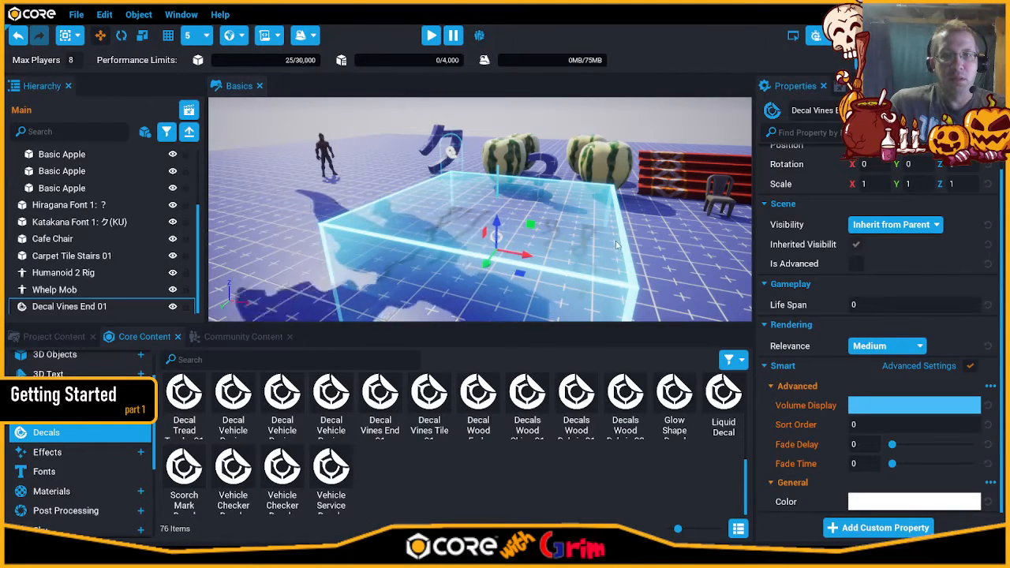
pyautogui.moveTo(485, 264); pyautogui.dragTo(375, 280)
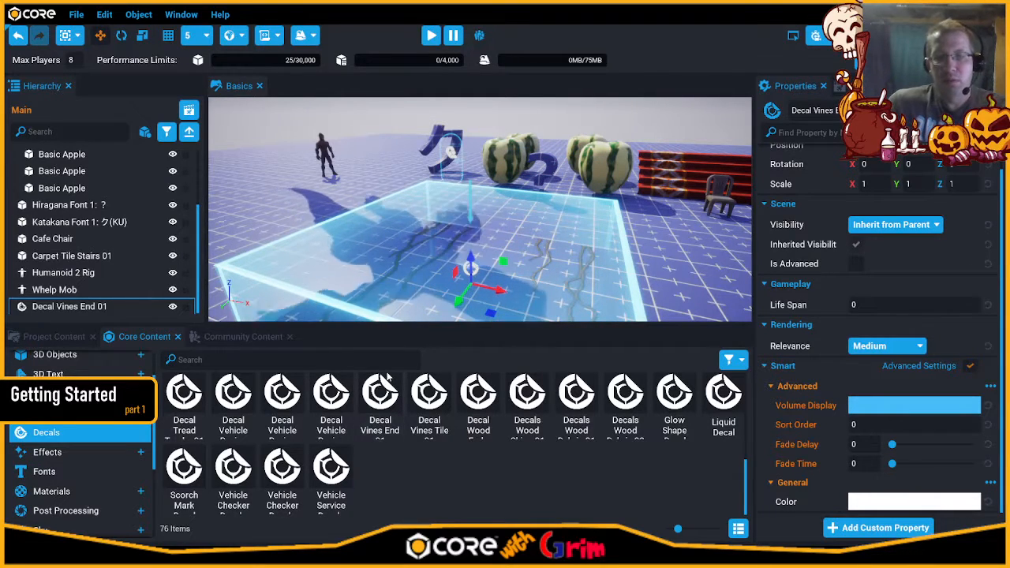
pyautogui.press('Delete')
# - Place the vehicle racing hood decal on the floor in front of the objects and view it from farther back
pyautogui.click(234, 401)
pyautogui.moveTo(234, 401); pyautogui.dragTo(399, 241)
pyautogui.moveTo(533, 230); pyautogui.dragTo(567, 245, button='right')
pyautogui.press('w')
pyautogui.press('s')
pyautogui.press('s')
pyautogui.press('s')
# - Search Core Content for "CUBE" and place the plain Cube on the floor over the racing hood decal
pyautogui.click(177, 361)
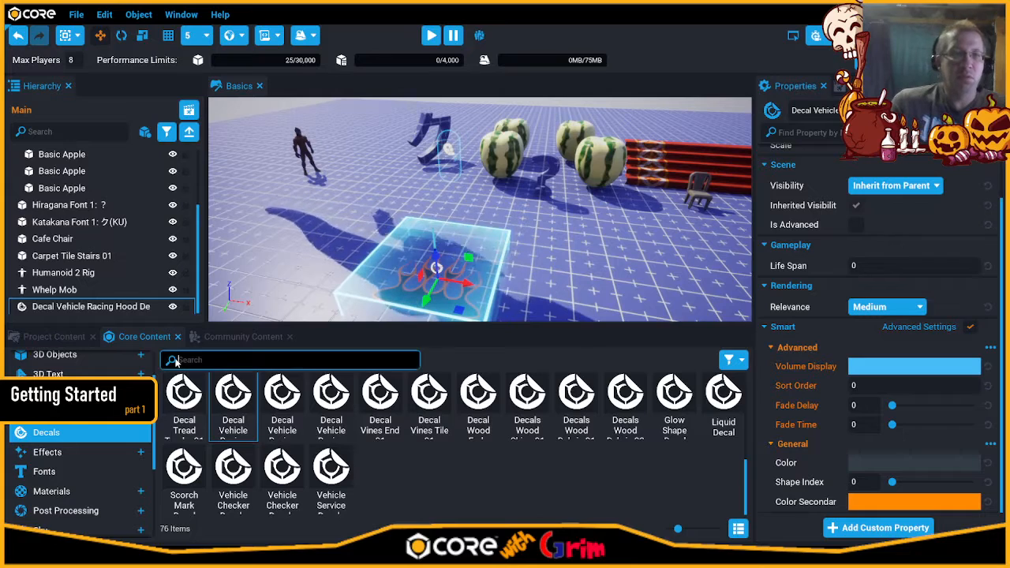
pyautogui.write('CUBE')
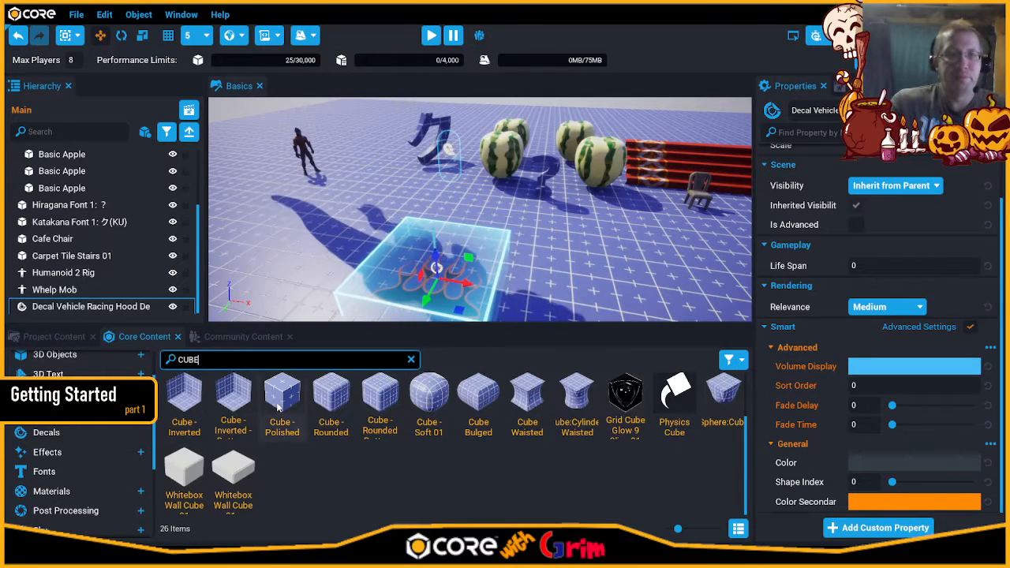
pyautogui.moveTo(184, 401); pyautogui.dragTo(543, 216)
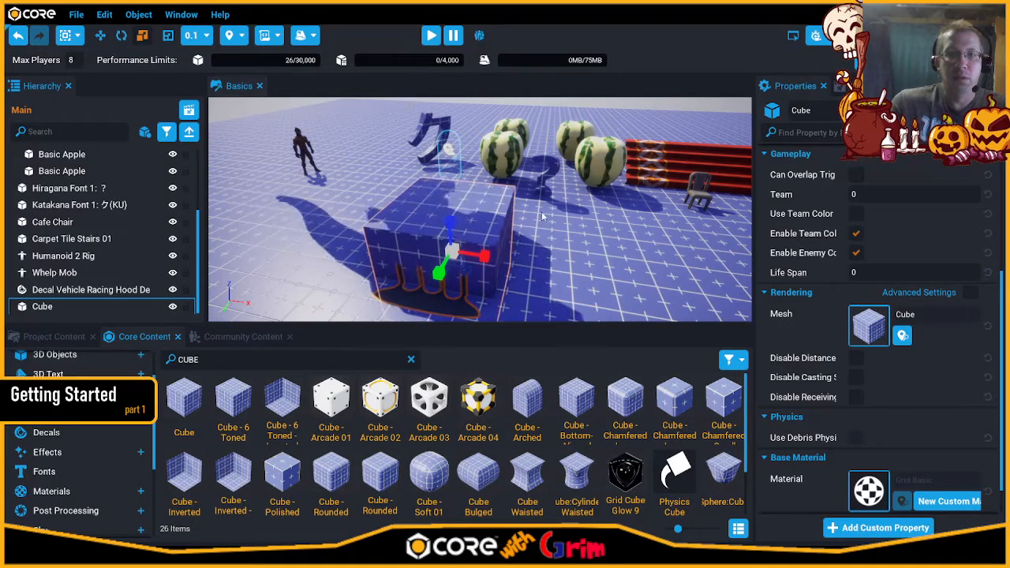
# - Raise the racing hood decal onto the cube's top face, shift it toward the front edge and inspect the projection
pyautogui.click(420, 294)
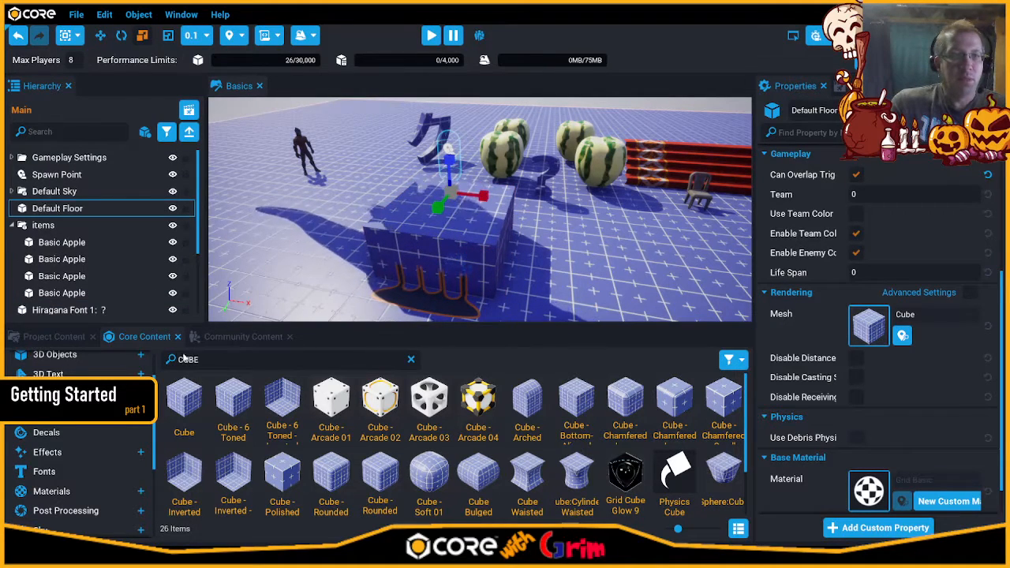
pyautogui.scroll(-3, 92, 315)
pyautogui.click(77, 309)
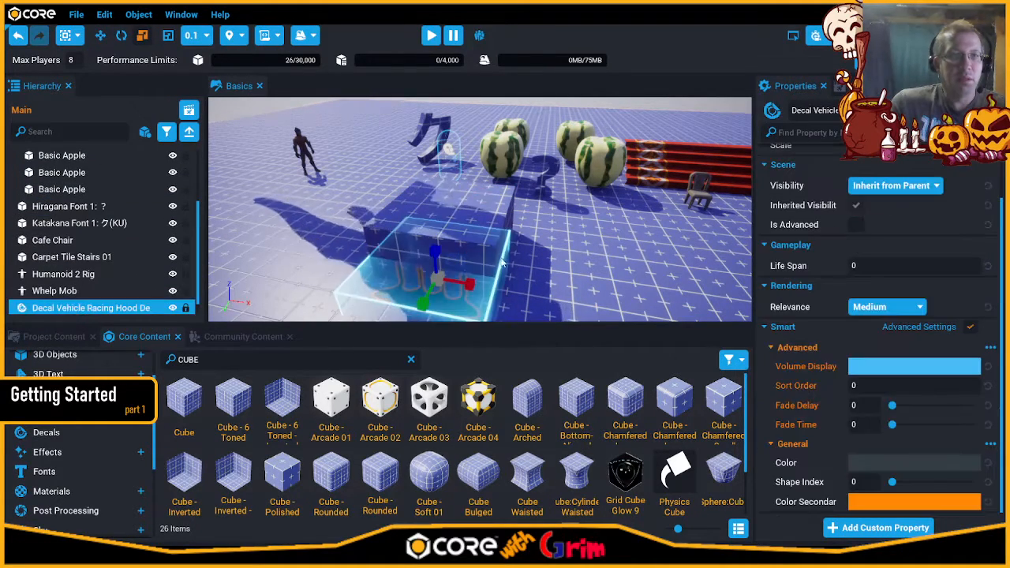
pyautogui.moveTo(420, 300)
pyautogui.mouseDown()
pyautogui.moveTo(446, 271)
pyautogui.moveTo(391, 350)
pyautogui.moveTo(425, 308)
pyautogui.mouseUp()
pyautogui.press('v')
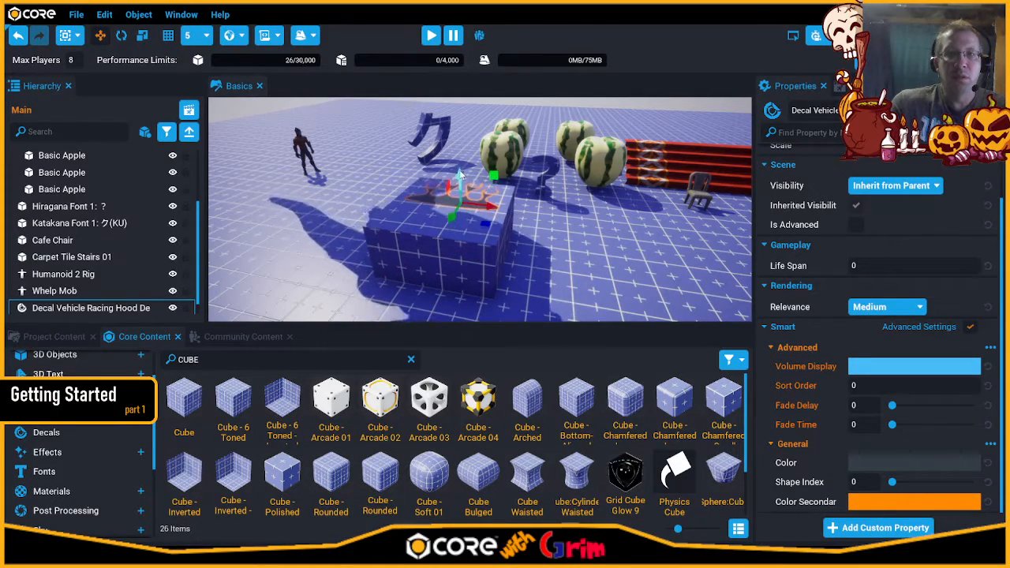
pyautogui.moveTo(452, 224); pyautogui.dragTo(432, 246)
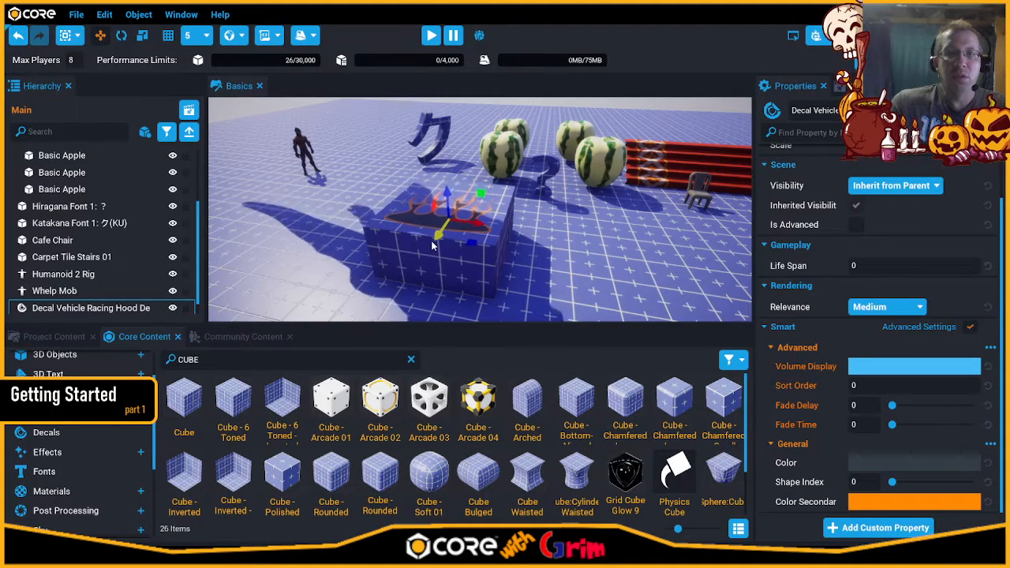
pyautogui.click(552, 245)
pyautogui.moveTo(552, 245); pyautogui.dragTo(467, 261, button='right')
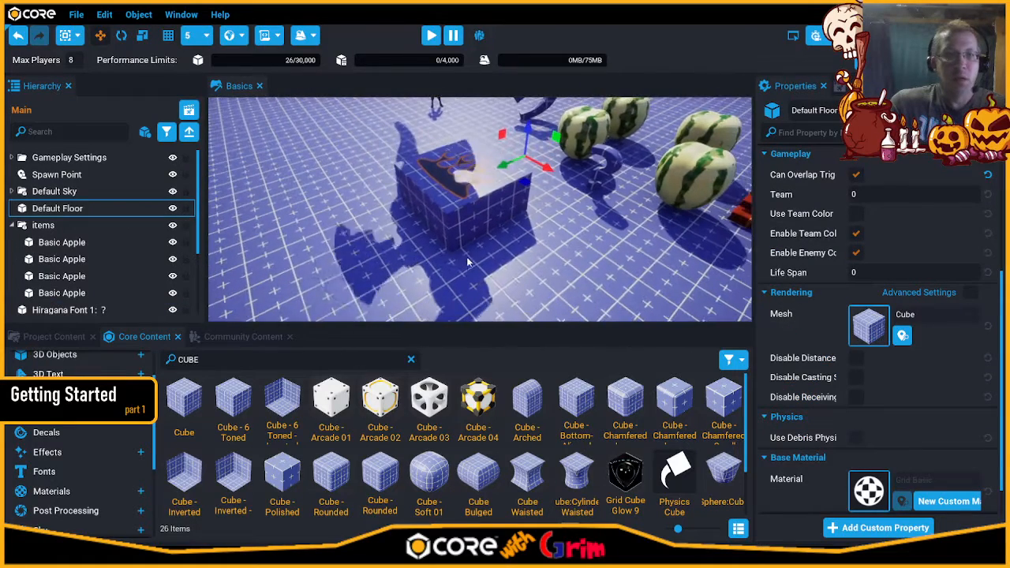
# - Open the Effects category and place Basic Projectile Trail VFX and Beam Up Teleport VFX on the floor beside the cube
pyautogui.scroll(-5, 77, 442)
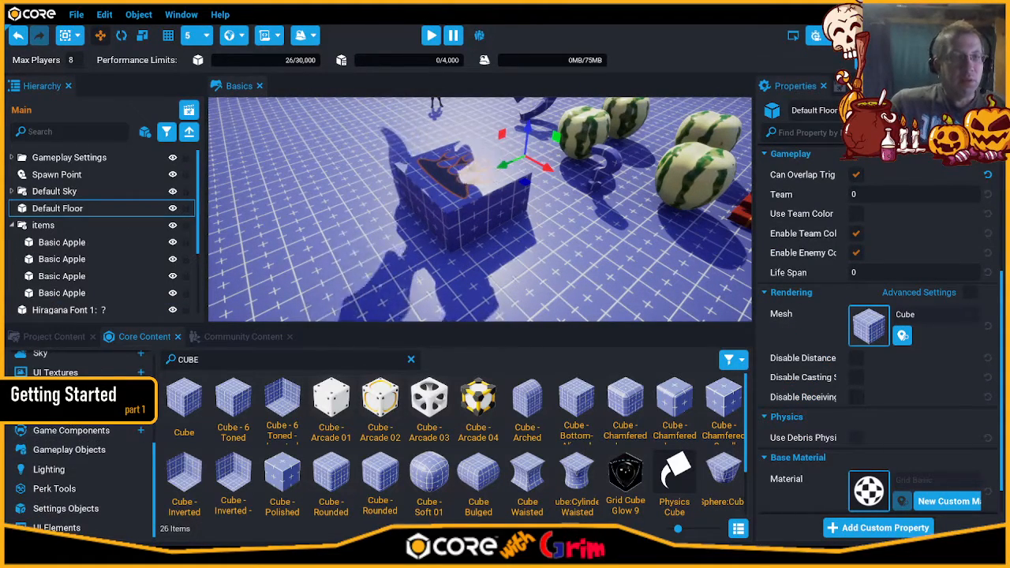
pyautogui.scroll(10, 78, 458)
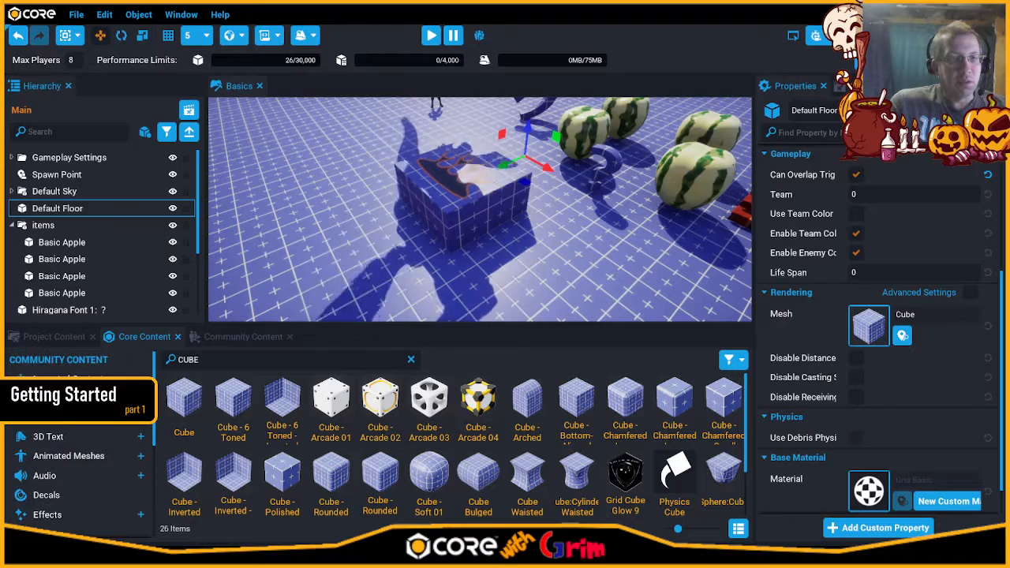
pyautogui.scroll(-3, 75, 450)
pyautogui.click(73, 427)
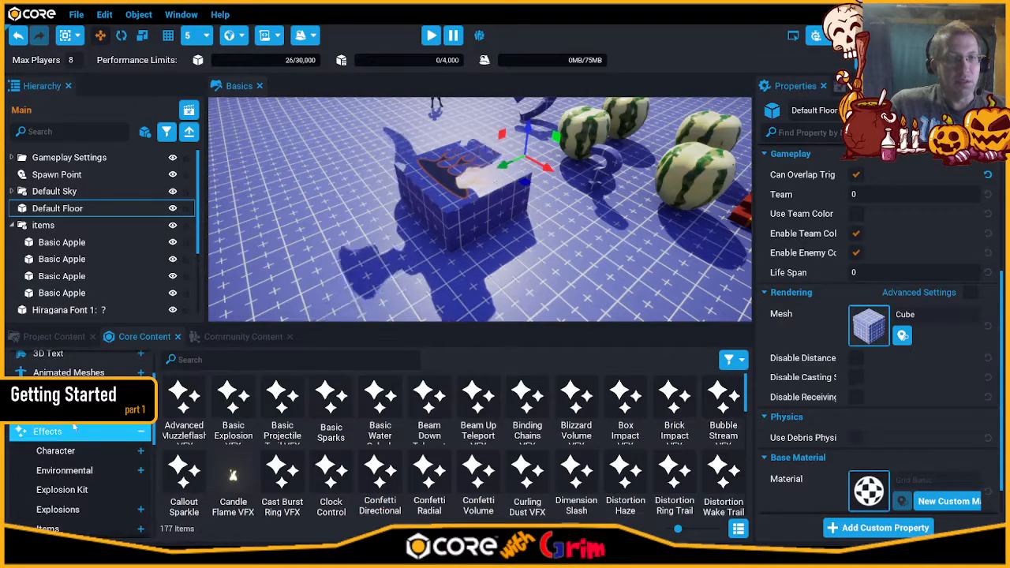
pyautogui.moveTo(282, 399); pyautogui.dragTo(312, 235)
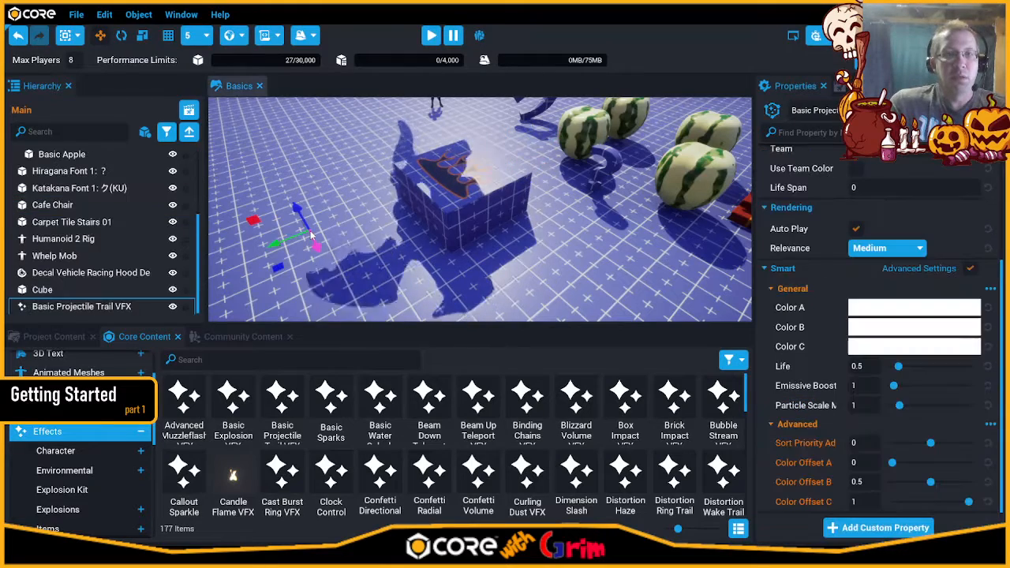
pyautogui.moveTo(470, 401); pyautogui.dragTo(368, 247)
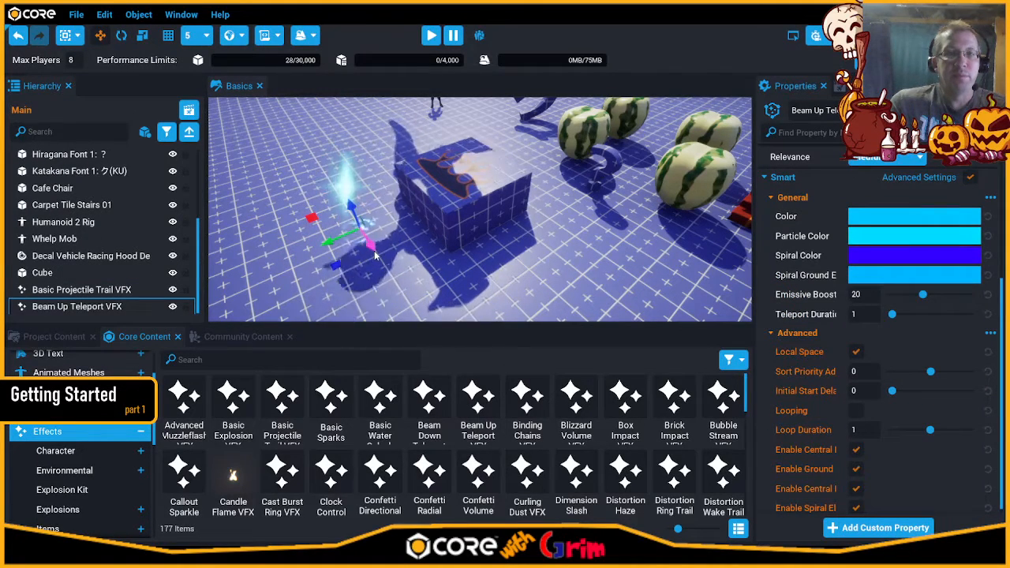
# - Look at the Materials category and add the Advanced Sketch Line Post Process from Post Processing to the scene
pyautogui.click(47, 431)
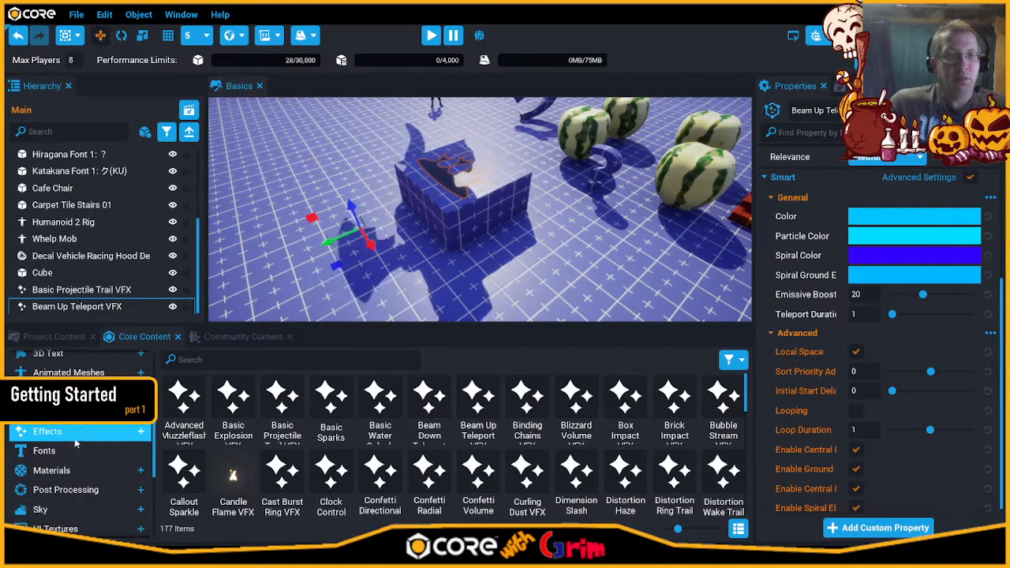
pyautogui.click(56, 469)
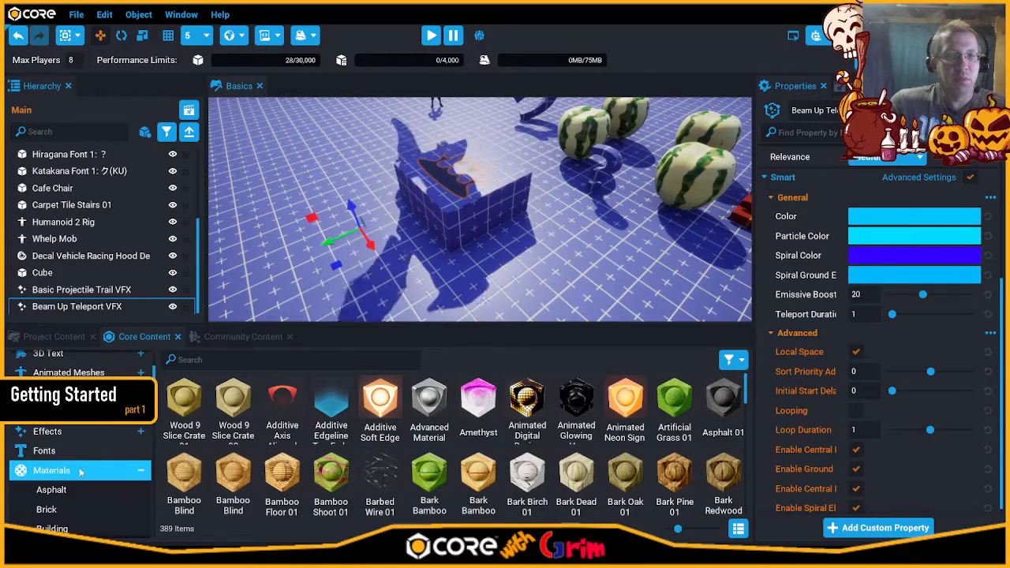
pyautogui.click(80, 471)
pyautogui.click(73, 490)
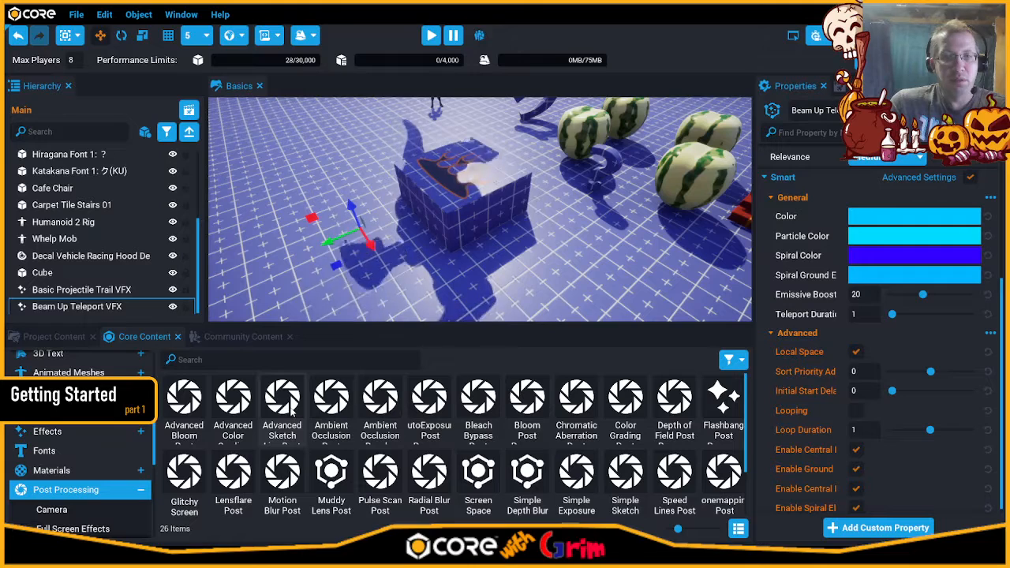
pyautogui.moveTo(292, 407); pyautogui.dragTo(315, 188)
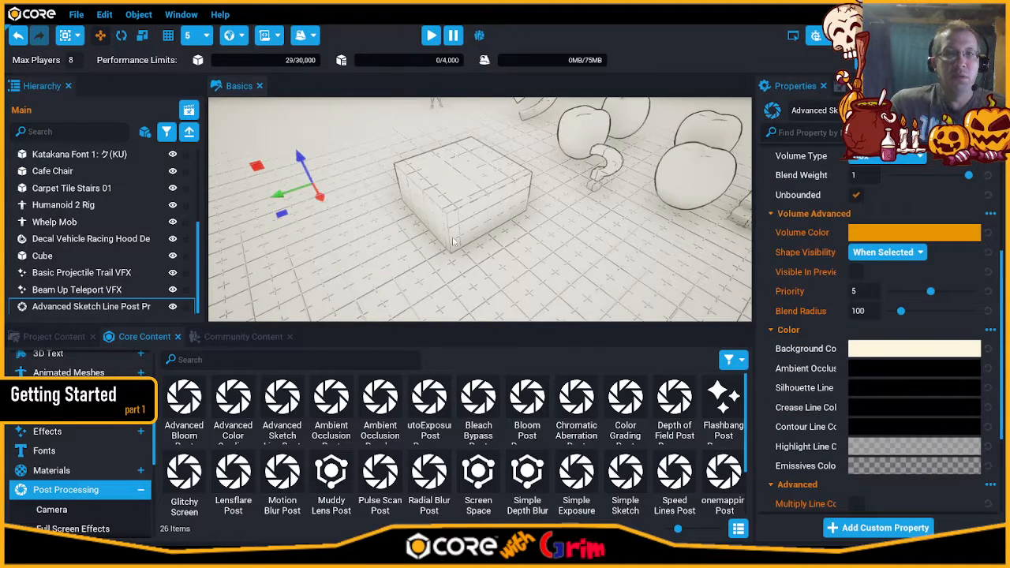
# - Enlarge the viewport and fly around the scene to examine the sketch-line look on the cube, apples, stairs and creatures
pyautogui.moveTo(496, 269)
pyautogui.mouseDown(button='right')
pyautogui.moveTo(552, 219)
pyautogui.moveTo(527, 273)
pyautogui.mouseUp(button='right')
pyautogui.press('s')
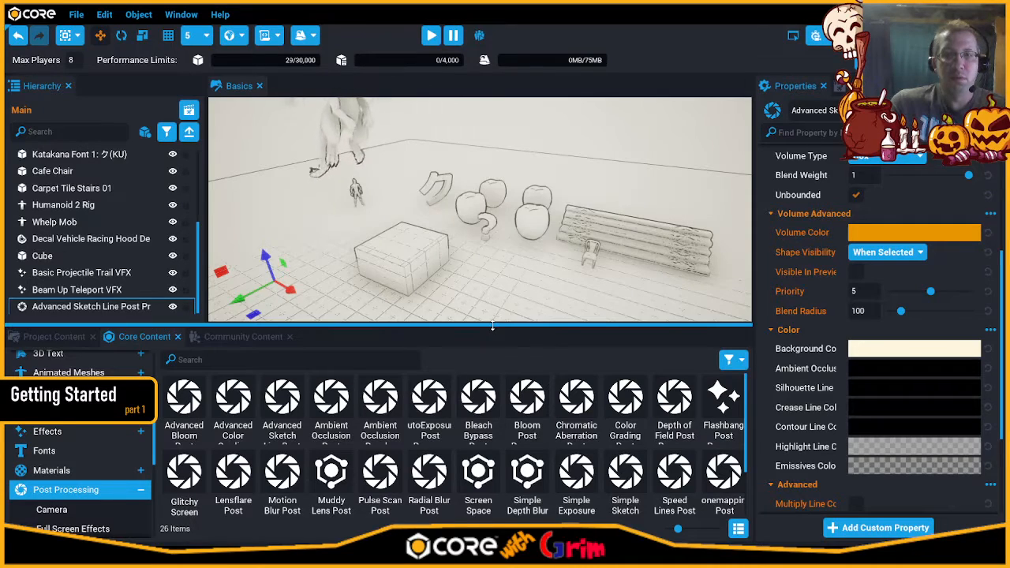
pyautogui.moveTo(487, 323); pyautogui.dragTo(487, 377)
pyautogui.moveTo(648, 263)
pyautogui.mouseDown(button='right')
pyautogui.moveTo(599, 282)
pyautogui.moveTo(577, 248)
pyautogui.moveTo(527, 252)
pyautogui.moveTo(495, 198)
pyautogui.moveTo(476, 134)
pyautogui.moveTo(537, 247)
pyautogui.moveTo(553, 302)
pyautogui.moveTo(598, 334)
pyautogui.moveTo(569, 332)
pyautogui.moveTo(600, 316)
pyautogui.moveTo(501, 237)
pyautogui.moveTo(422, 214)
pyautogui.moveTo(298, 270)
pyautogui.mouseUp(button='right')
pyautogui.press('w')
pyautogui.press('w')
pyautogui.press('s')
pyautogui.press('w')
pyautogui.press('s')
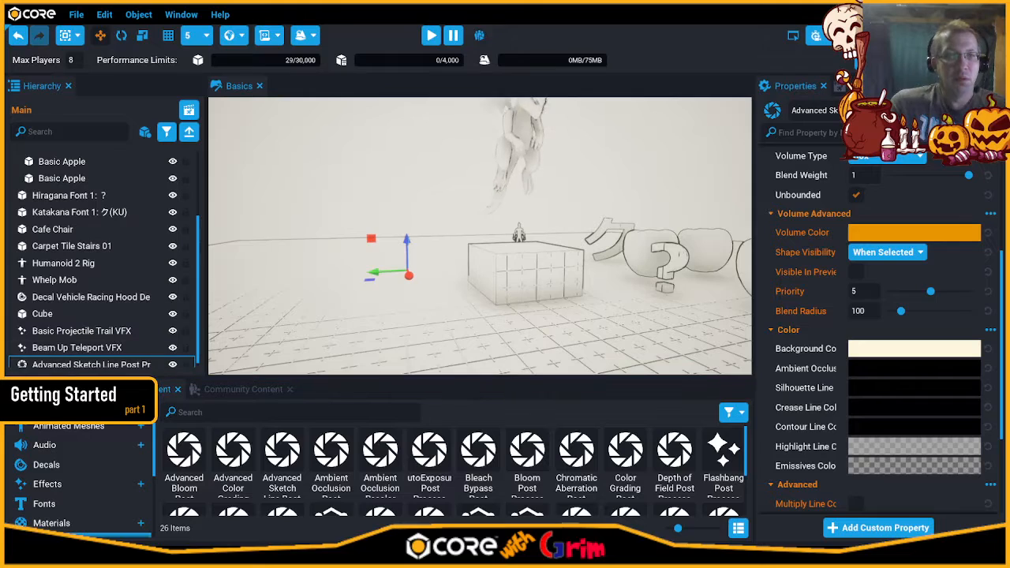
# - Switch from Post Processing to the Sky category and delete the Advanced Sketch Line Post Process from the scene
pyautogui.scroll(-2, 85, 486)
pyautogui.click(84, 480)
pyautogui.click(92, 480)
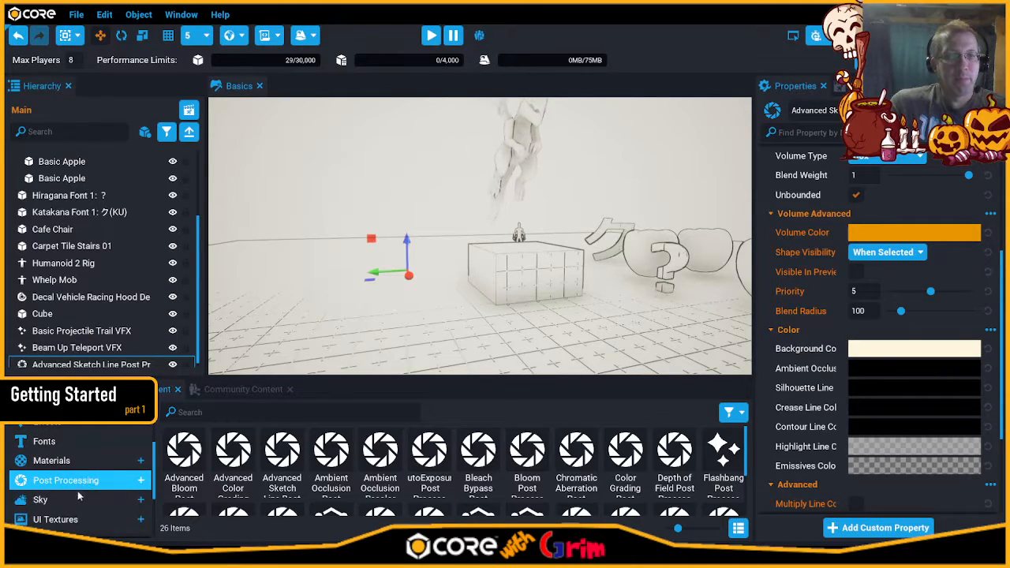
pyautogui.scroll(-1, 77, 485)
pyautogui.click(72, 458)
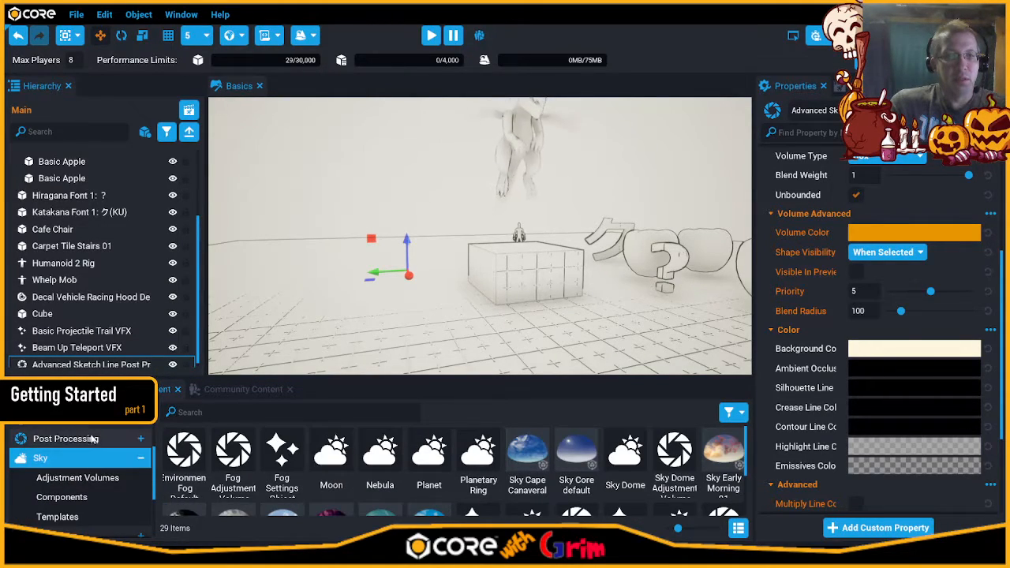
pyautogui.click(115, 368)
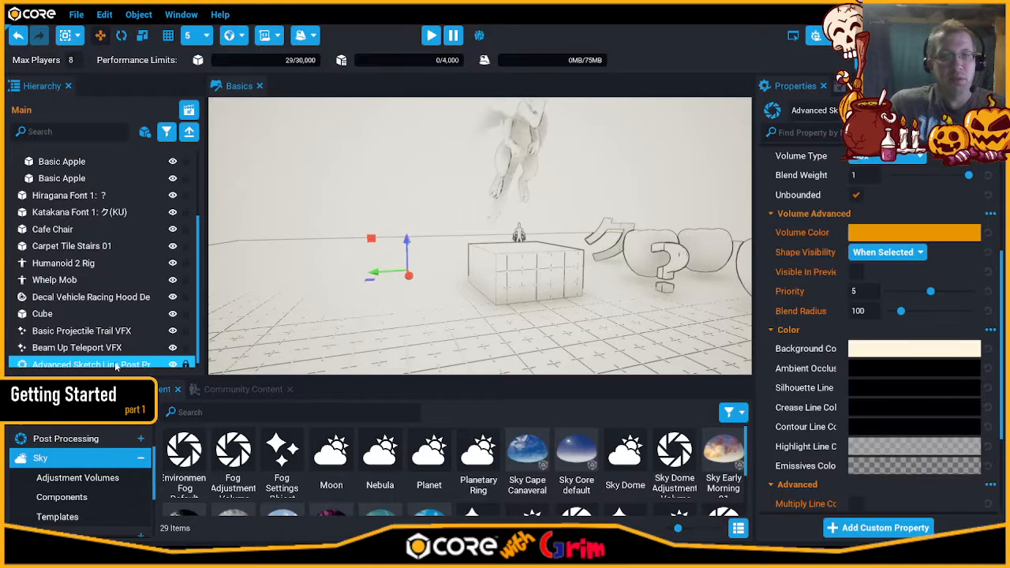
pyautogui.press('Delete')
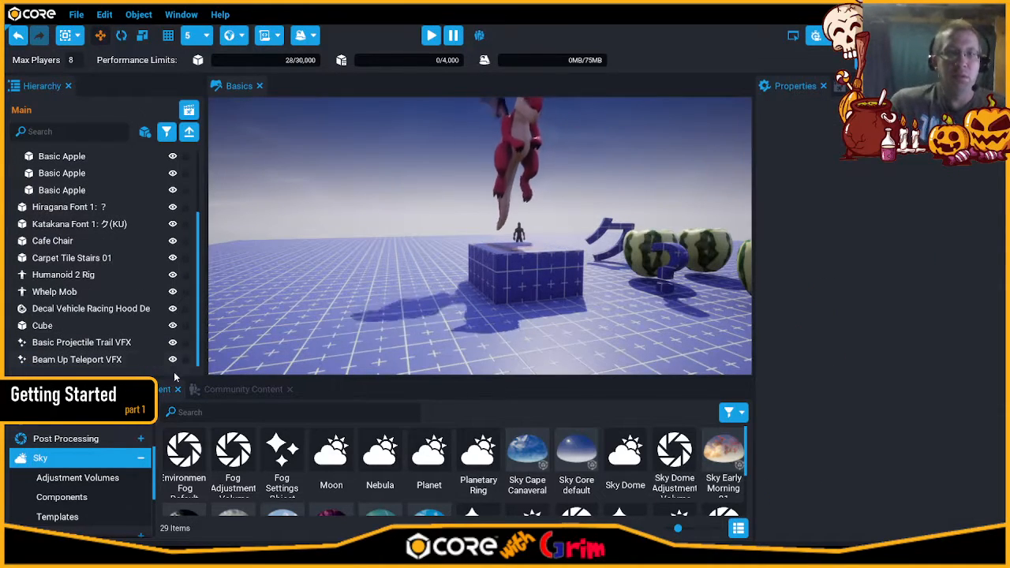
# - Add the Sky Sci-fi 01 template to the scene and delete the Default Sky
pyautogui.scroll(-3, 281, 466)
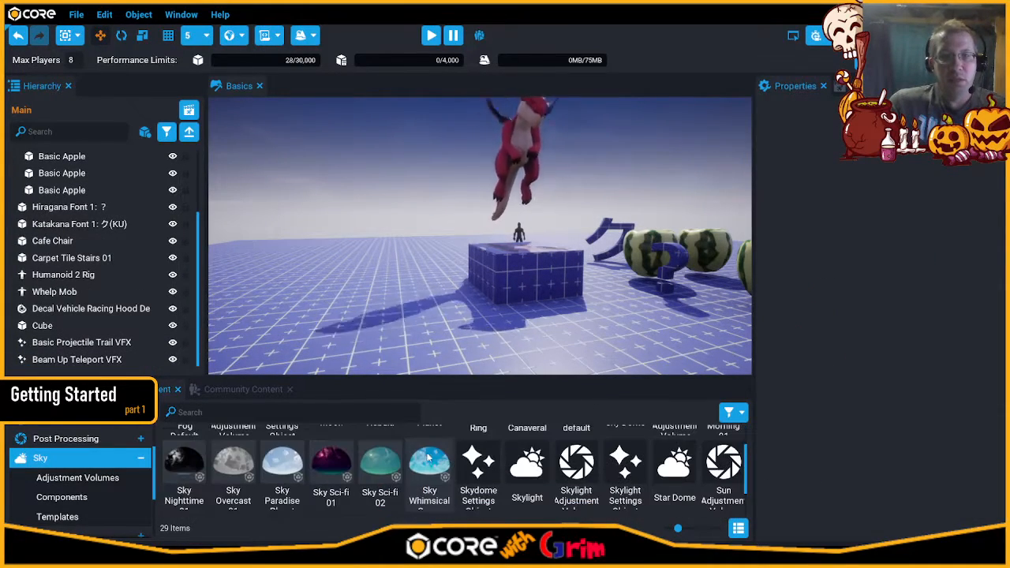
pyautogui.moveTo(331, 463); pyautogui.dragTo(381, 214)
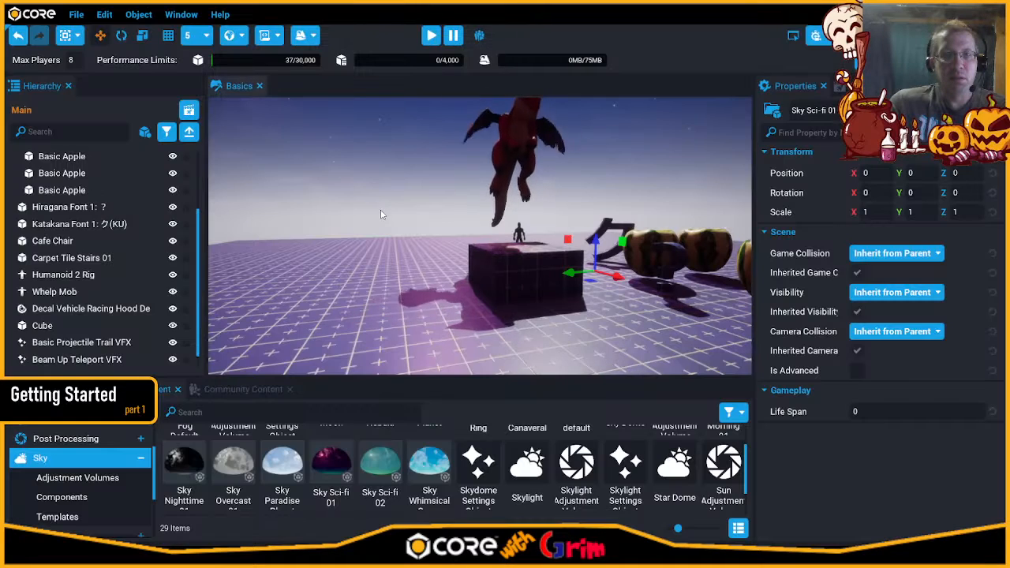
pyautogui.scroll(3, 79, 225)
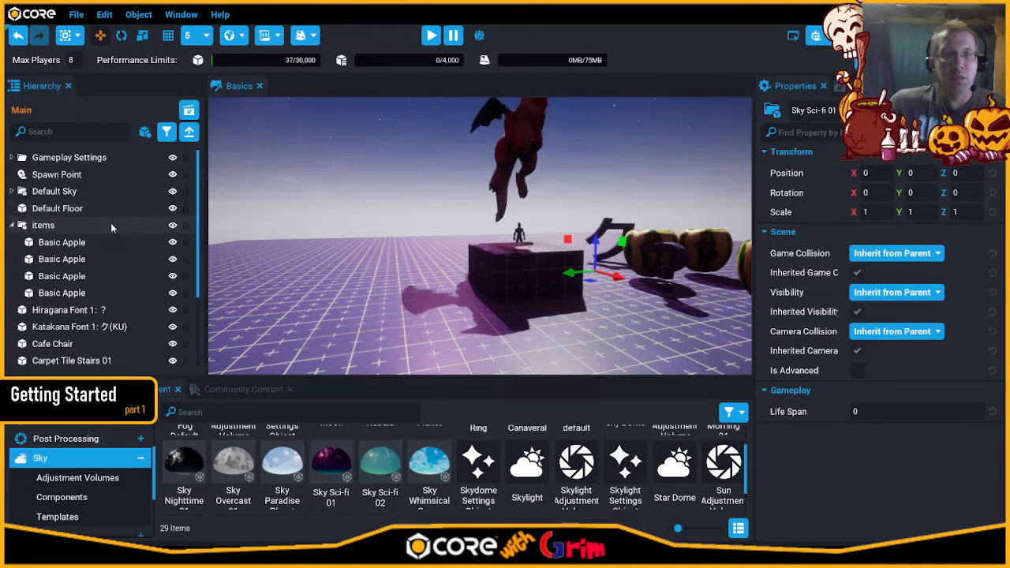
pyautogui.click(75, 192)
pyautogui.press('Delete')
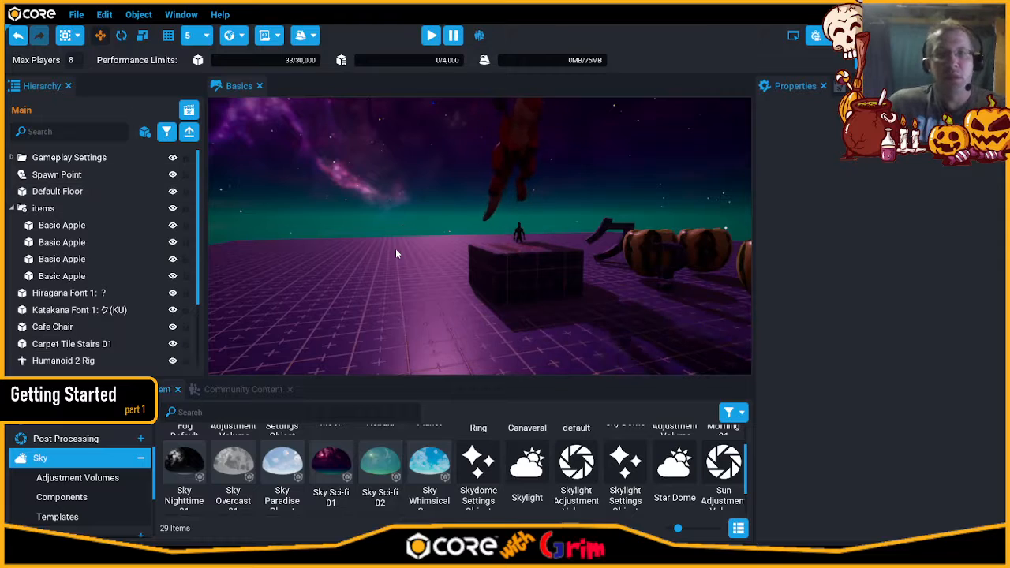
pyautogui.moveTo(395, 250); pyautogui.dragTo(437, 266, button='right')
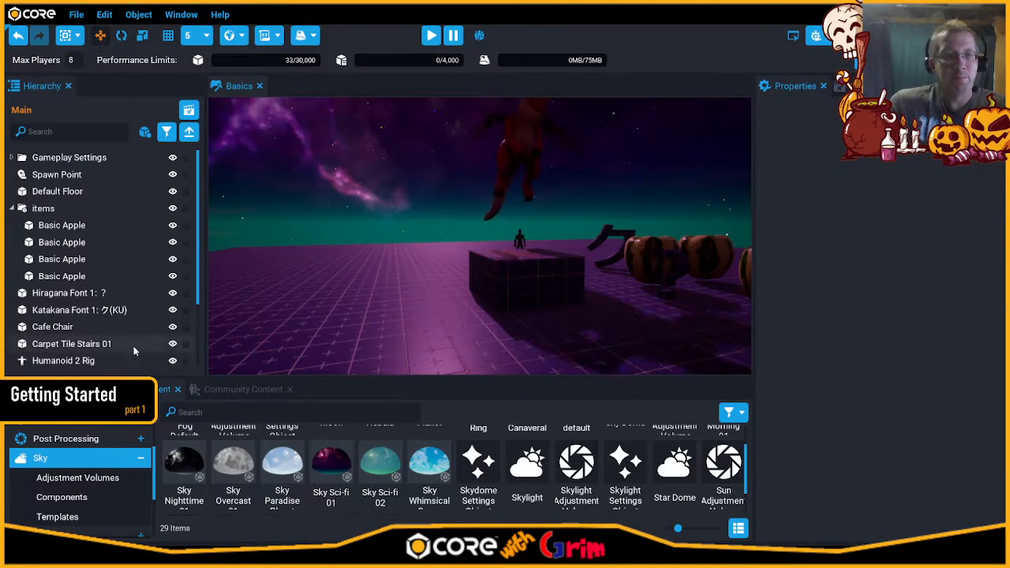
# - Raise the Intensity of the Sun Light inside the Sky Sci-fi 01 group to about 4.967 and check the scene lighting
pyautogui.scroll(-3, 133, 352)
pyautogui.click(98, 361)
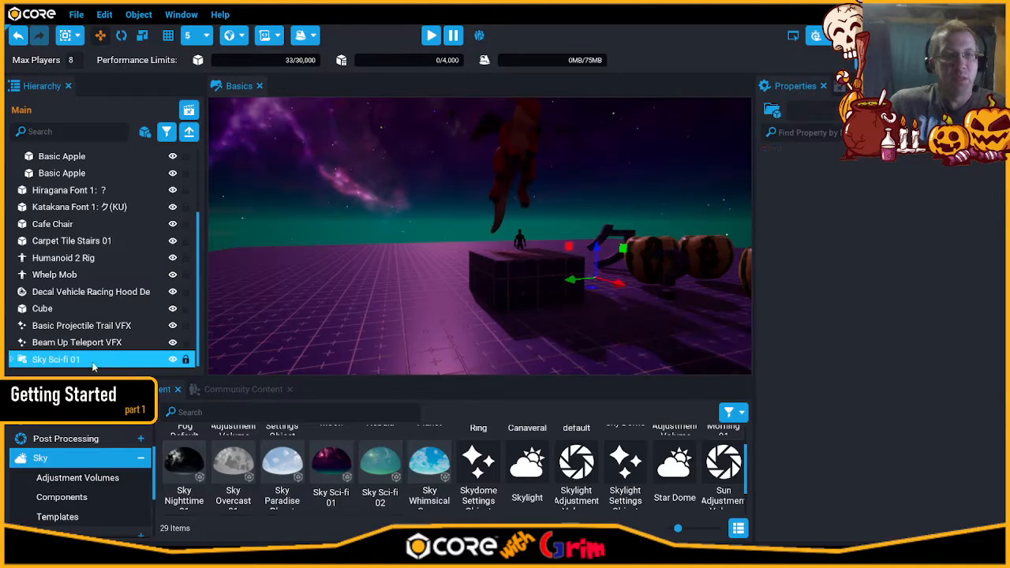
pyautogui.click(14, 359)
pyautogui.scroll(-4, 156, 348)
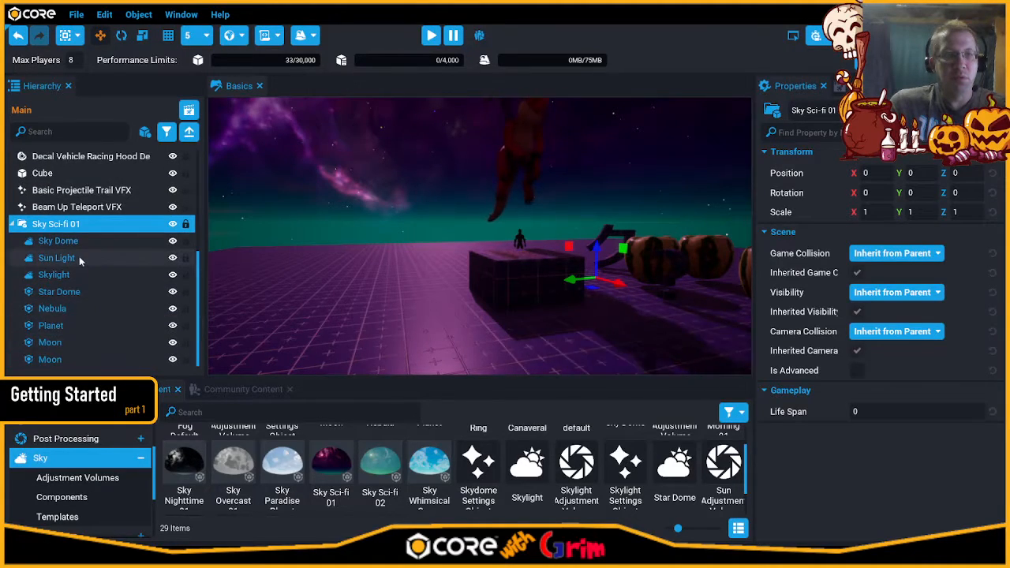
pyautogui.click(79, 258)
pyautogui.scroll(1, 888, 241)
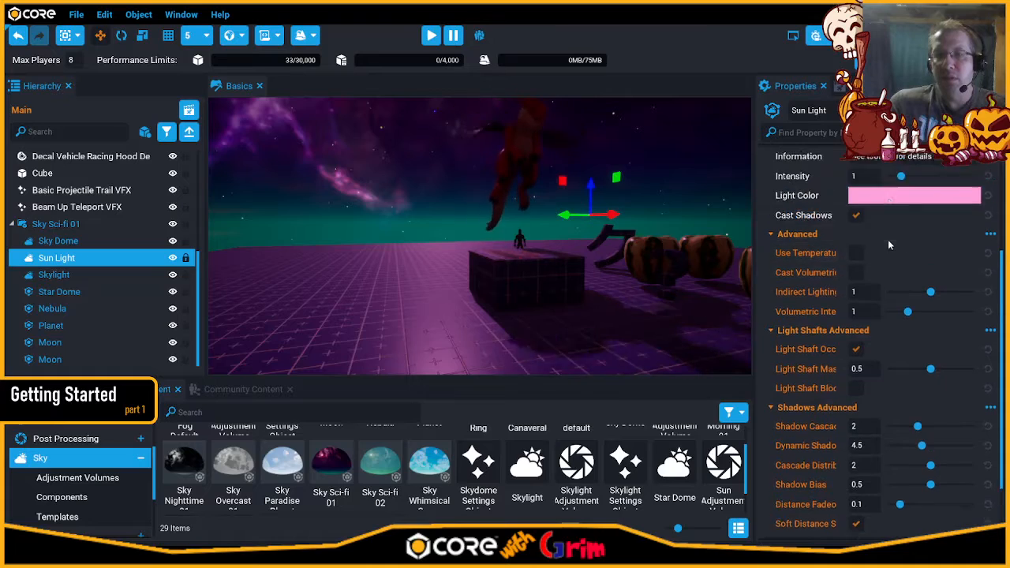
pyautogui.scroll(2, 888, 244)
pyautogui.moveTo(902, 238); pyautogui.dragTo(962, 239)
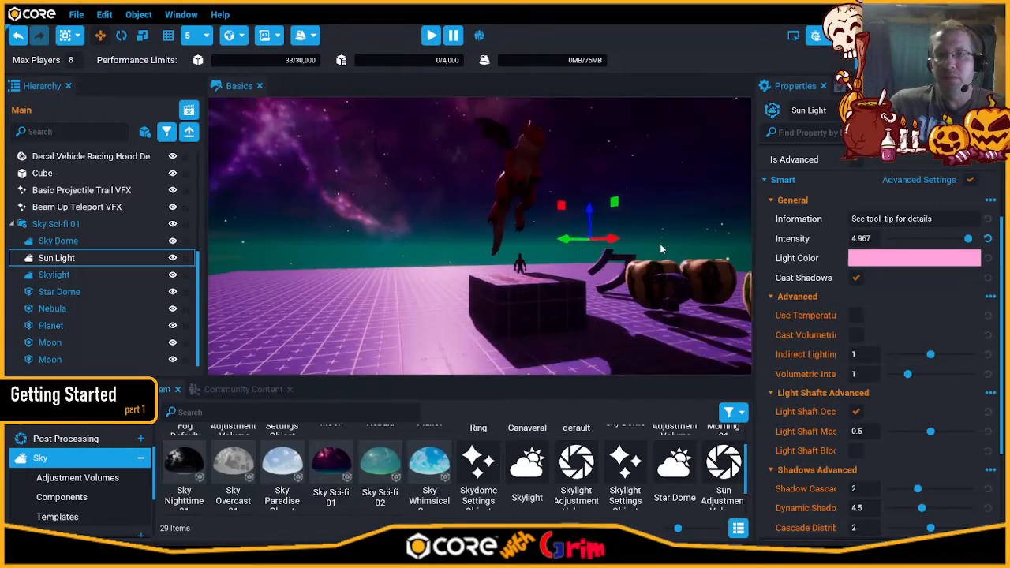
pyautogui.moveTo(664, 233); pyautogui.dragTo(214, 281, button='right')
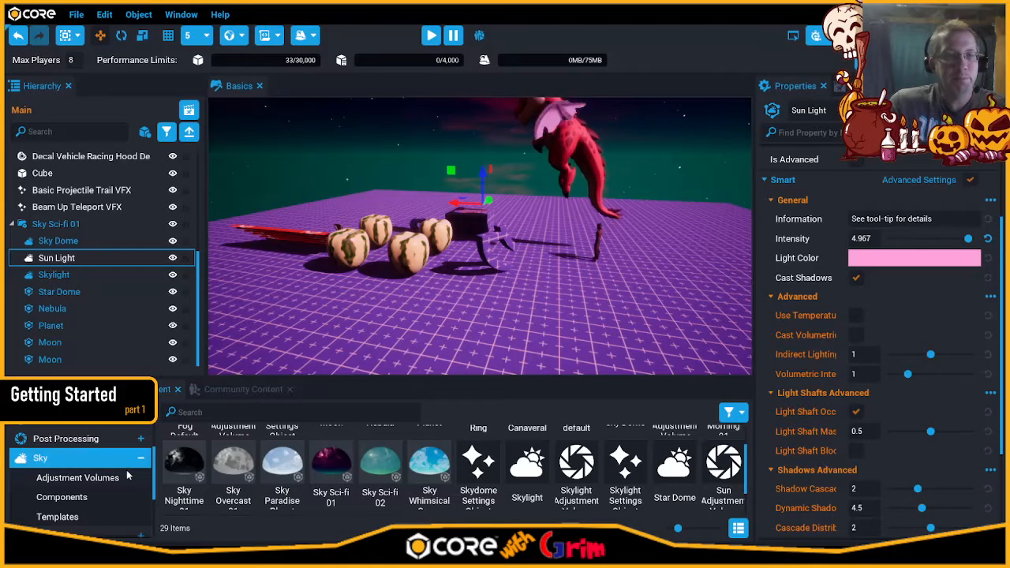
# - Add a white abstract texture from UI Textures as a screen image, about 285 by 257, in the upper-left corner of the game view
pyautogui.click(139, 459)
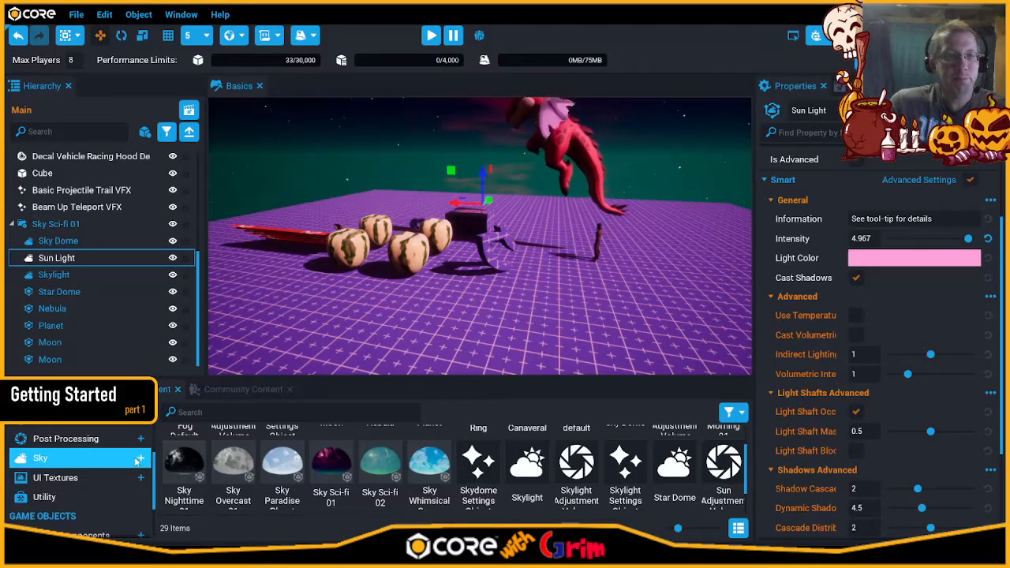
pyautogui.scroll(-2, 104, 456)
pyautogui.scroll(1, 104, 456)
pyautogui.click(77, 432)
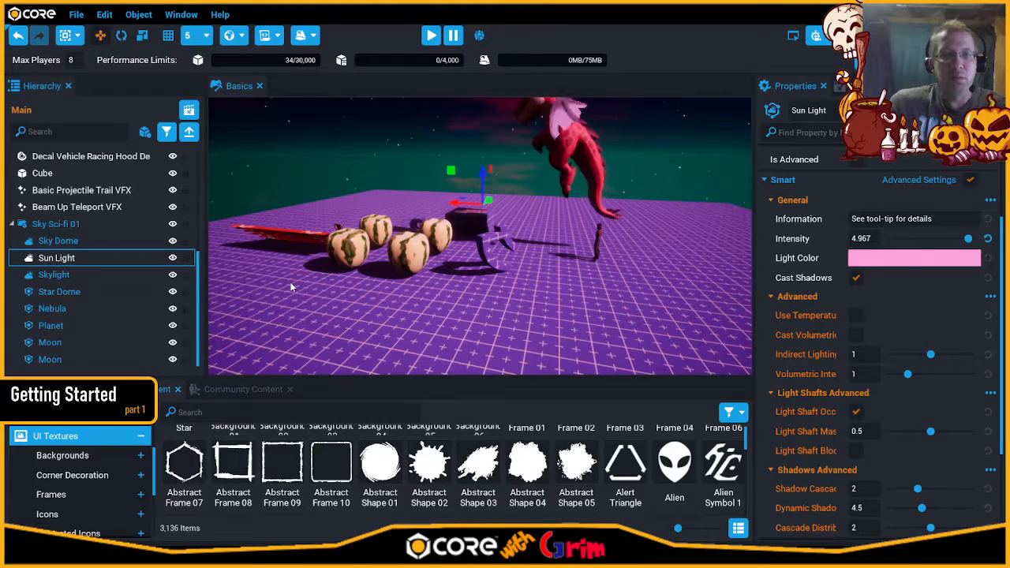
pyautogui.moveTo(379, 463); pyautogui.dragTo(427, 194)
pyautogui.moveTo(392, 251); pyautogui.dragTo(356, 211)
pyautogui.moveTo(358, 247); pyautogui.dragTo(307, 170)
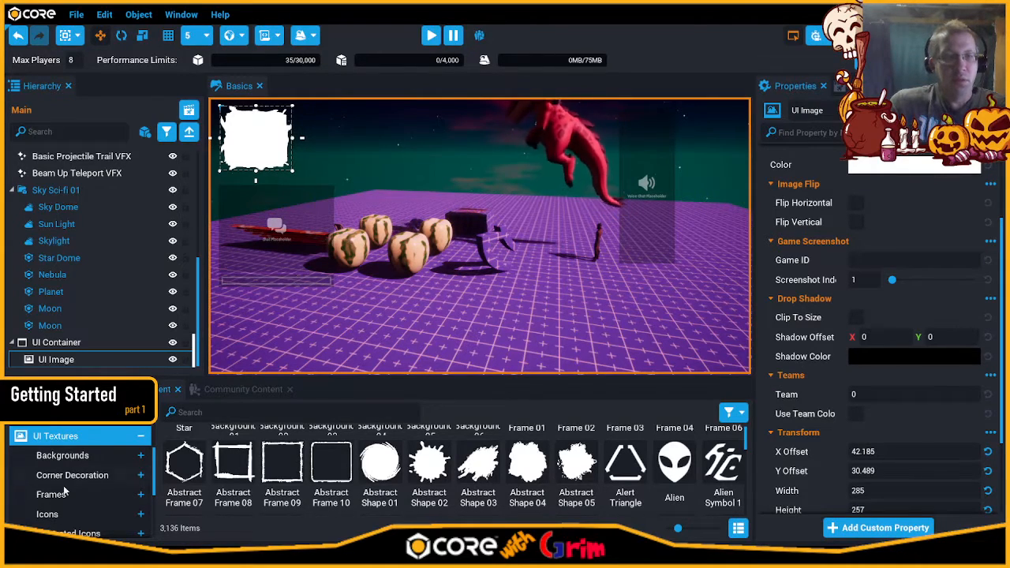
# - Add a UI Image from UI Elements and nest it under the abstract background image, centred on it
pyautogui.scroll(-3, 124, 471)
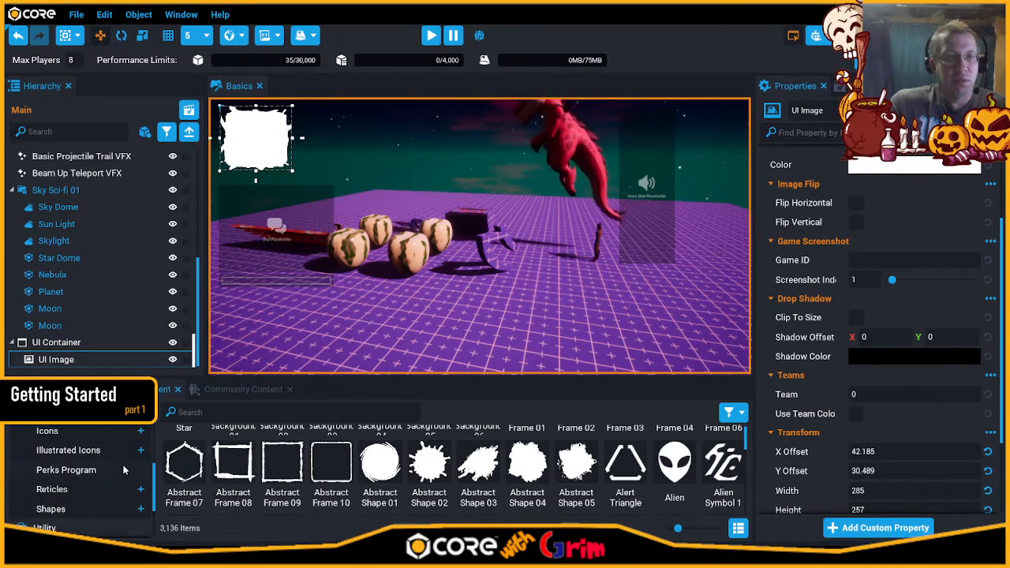
pyautogui.scroll(5, 124, 470)
pyautogui.click(47, 527)
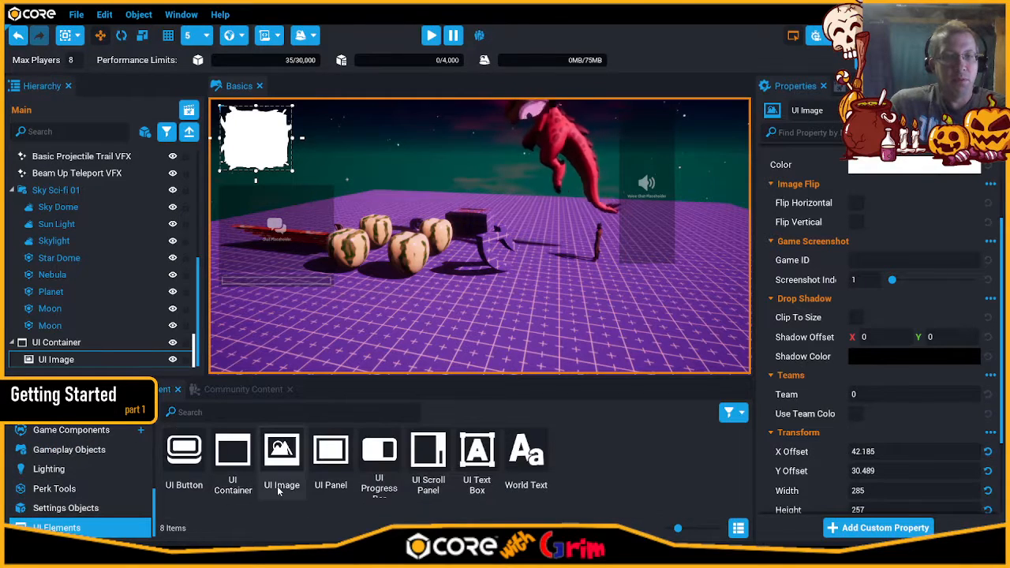
pyautogui.moveTo(275, 451); pyautogui.dragTo(255, 200)
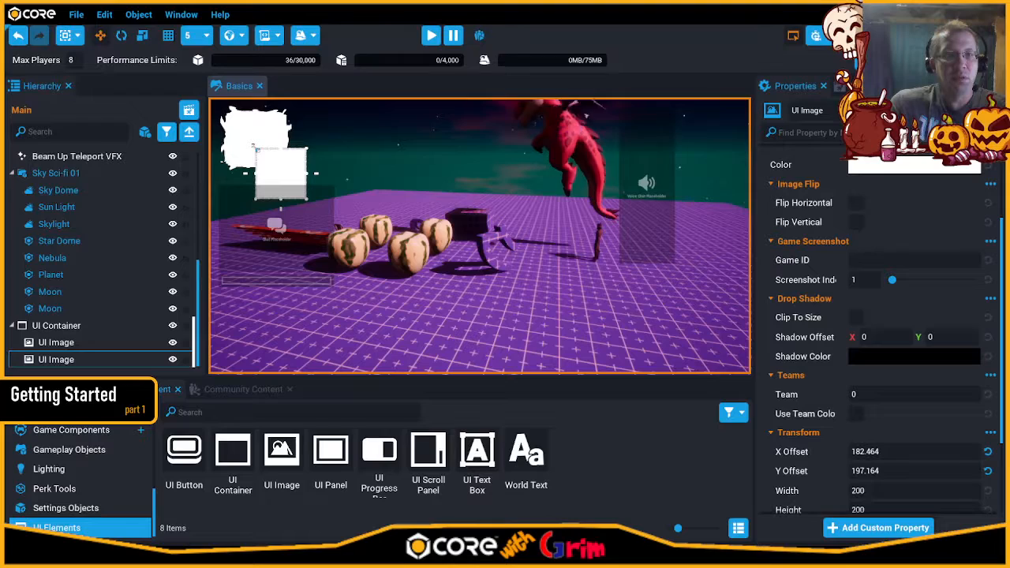
pyautogui.moveTo(59, 361); pyautogui.dragTo(56, 343)
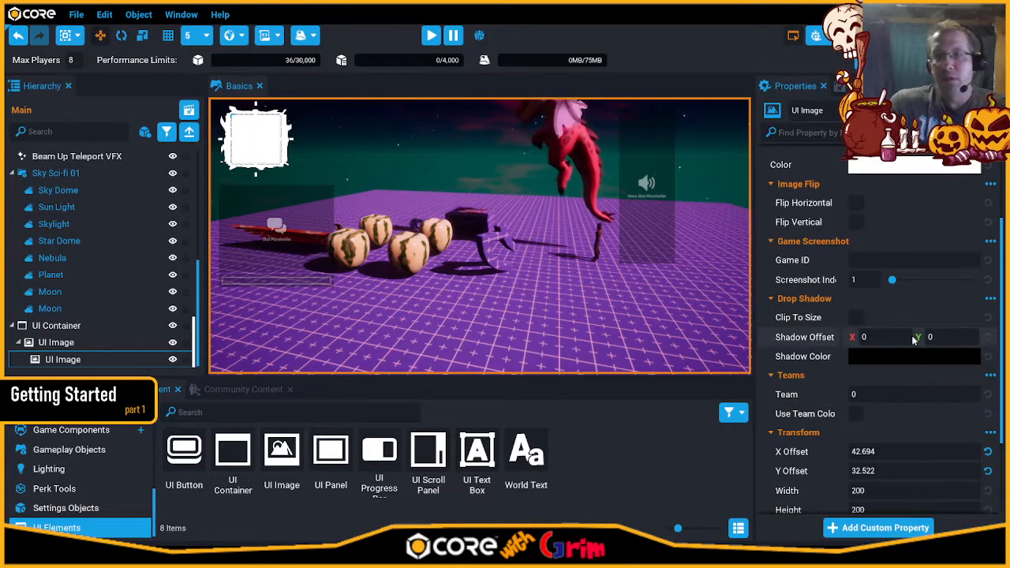
# - Assign the Sci-fi Container 008 picture to the nested UI Image
pyautogui.scroll(3, 884, 320)
pyautogui.doubleClick(875, 249)
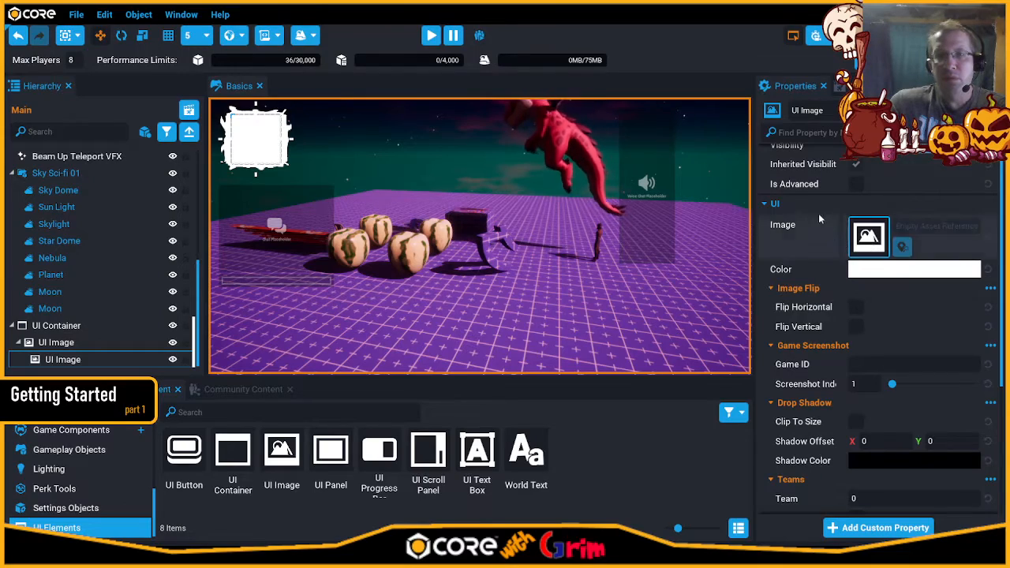
pyautogui.moveTo(514, 62); pyautogui.dragTo(511, 292)
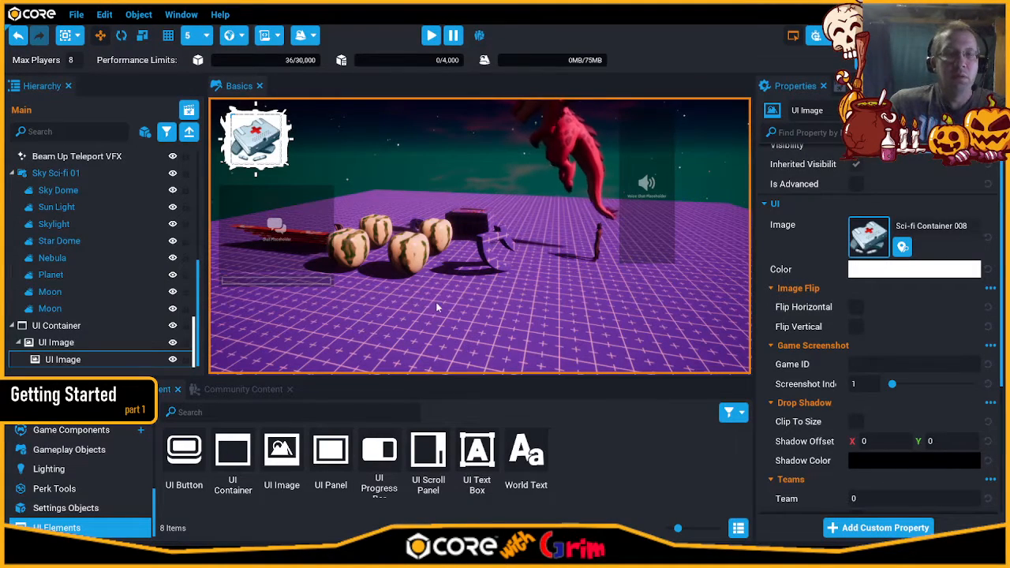
# - Look through the UI Textures subcategories and the Utility category in Core Content
pyautogui.scroll(-5, 115, 461)
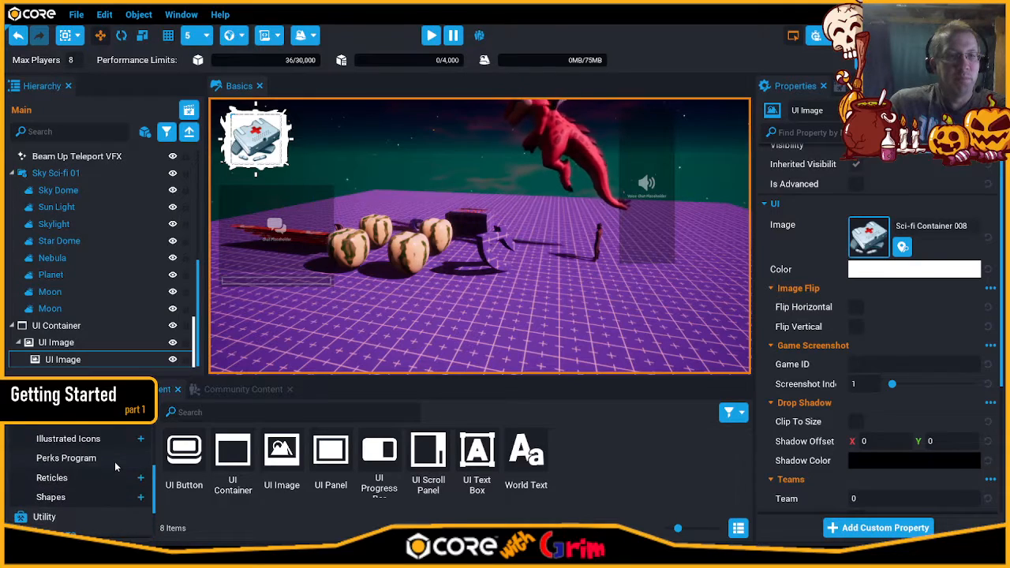
pyautogui.scroll(2, 115, 462)
pyautogui.click(60, 426)
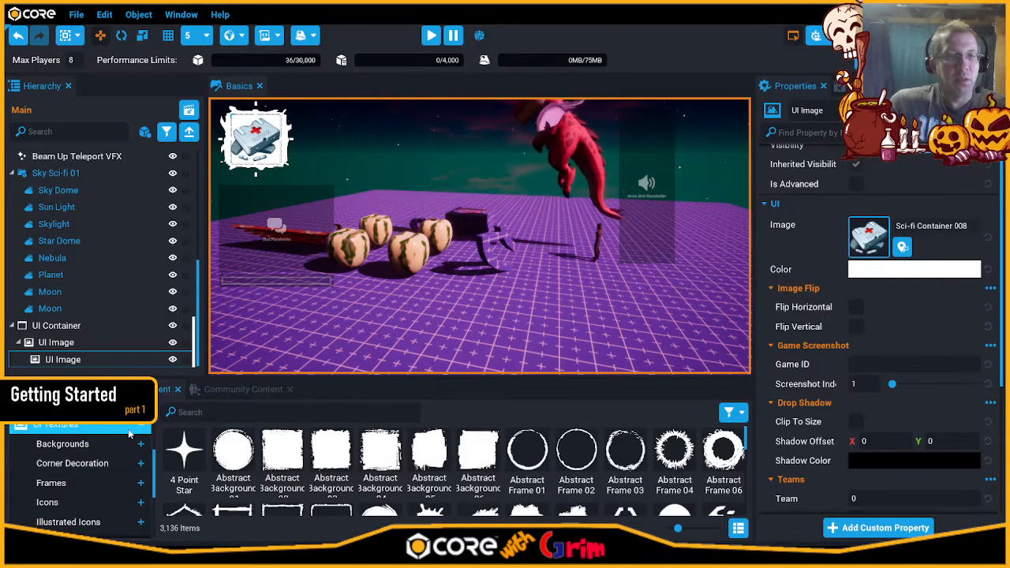
pyautogui.scroll(-2, 136, 434)
pyautogui.click(103, 444)
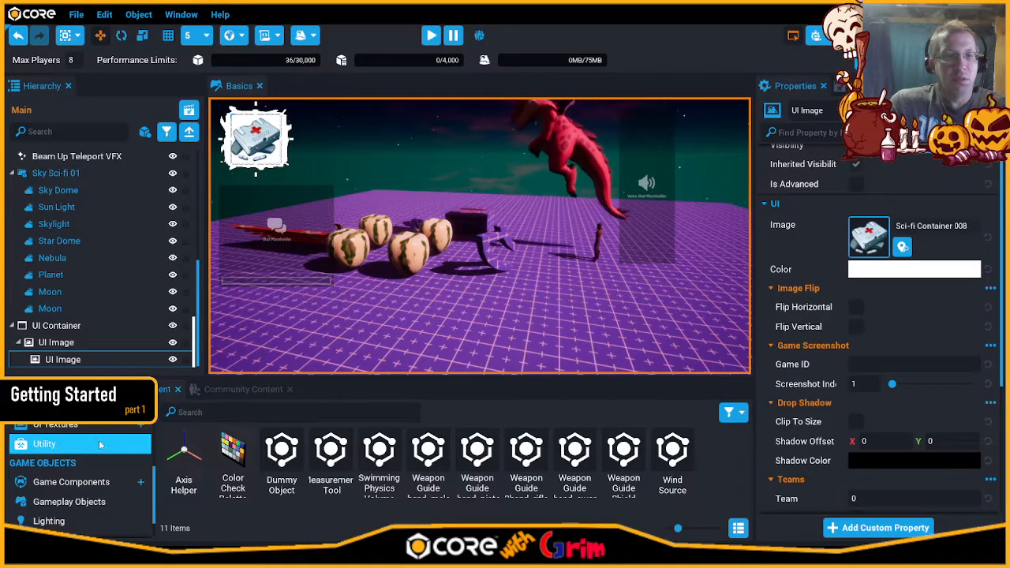
# - Place the Advanced Car - Go Kart and the Advanced Grenade Launcher from Game Components on the floor near the apples
pyautogui.scroll(-2, 107, 461)
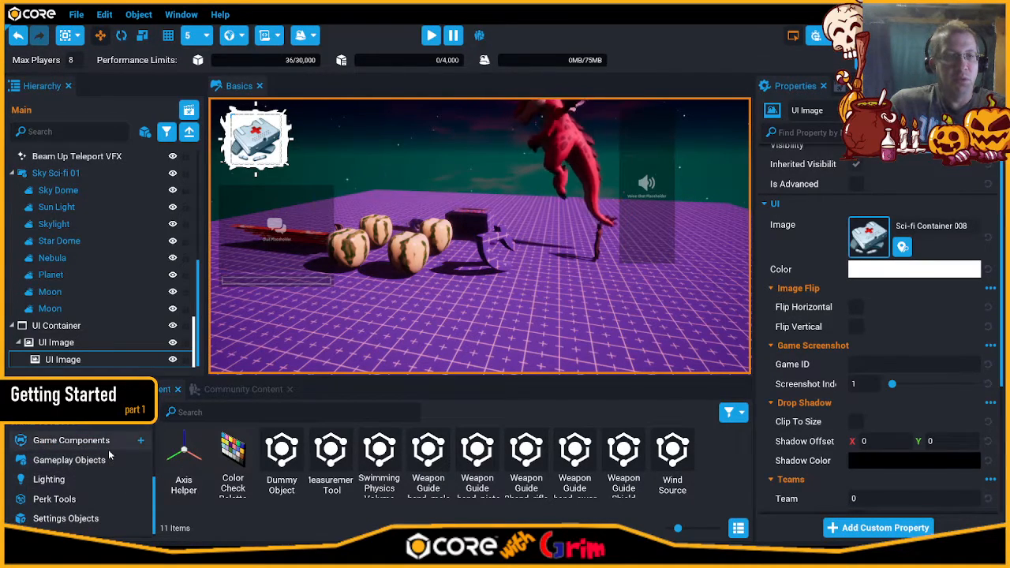
pyautogui.click(79, 441)
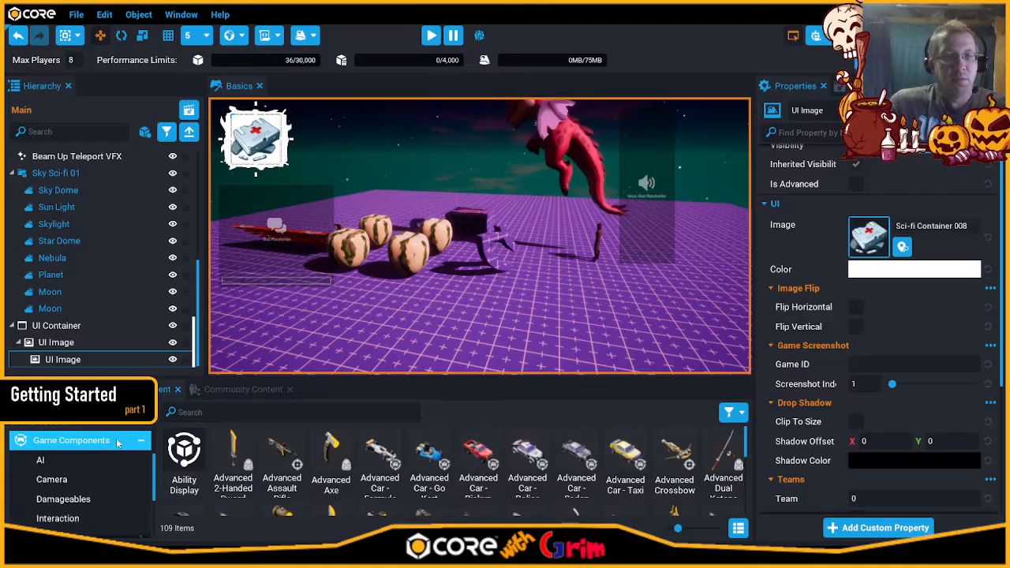
pyautogui.moveTo(440, 456); pyautogui.dragTo(527, 302)
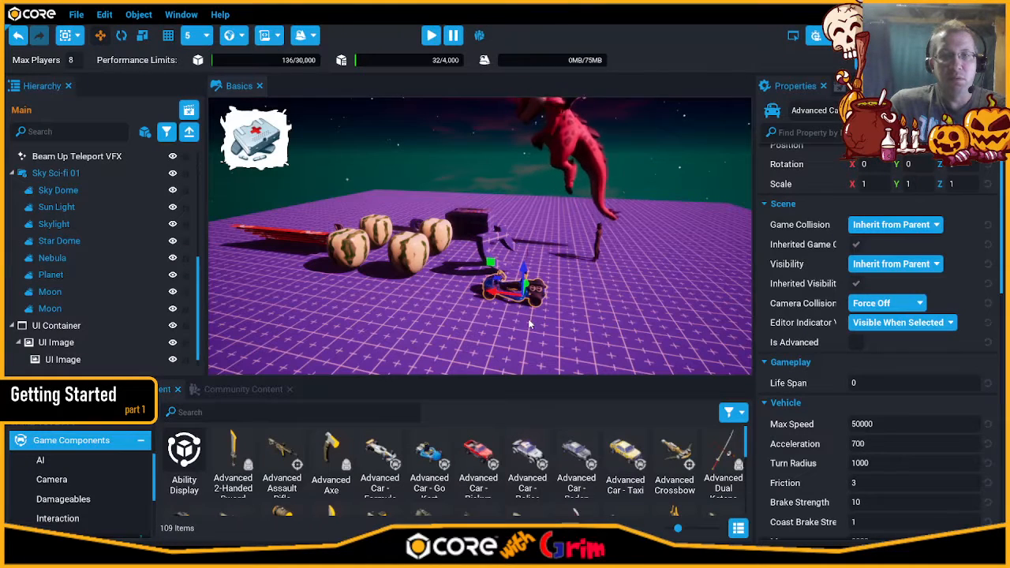
pyautogui.scroll(-2, 340, 461)
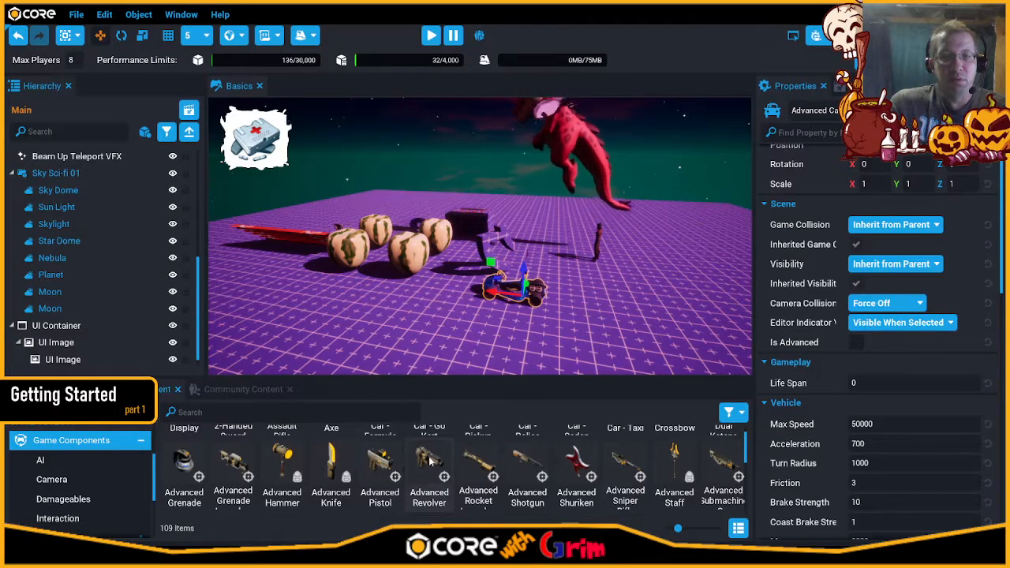
pyautogui.moveTo(236, 467); pyautogui.dragTo(338, 312)
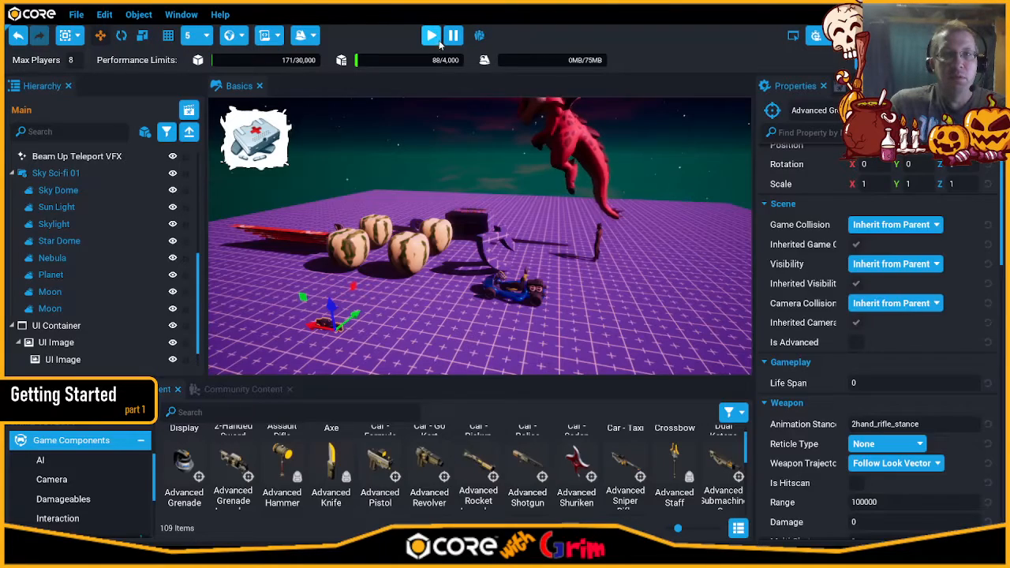
# - Preview the game and run the character around the apples, go-kart and grenade launcher to test them
pyautogui.click(431, 35)
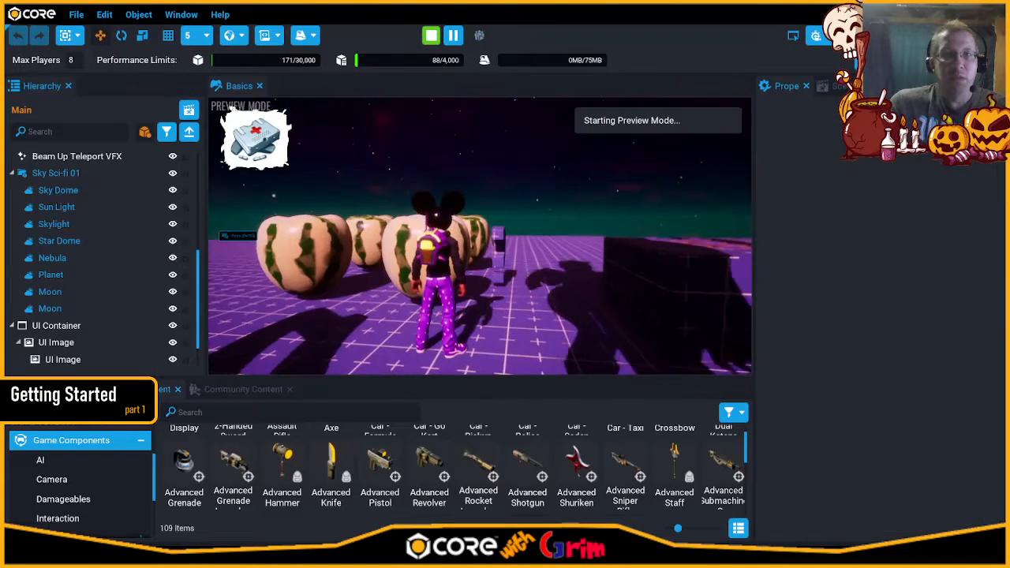
pyautogui.press('w')
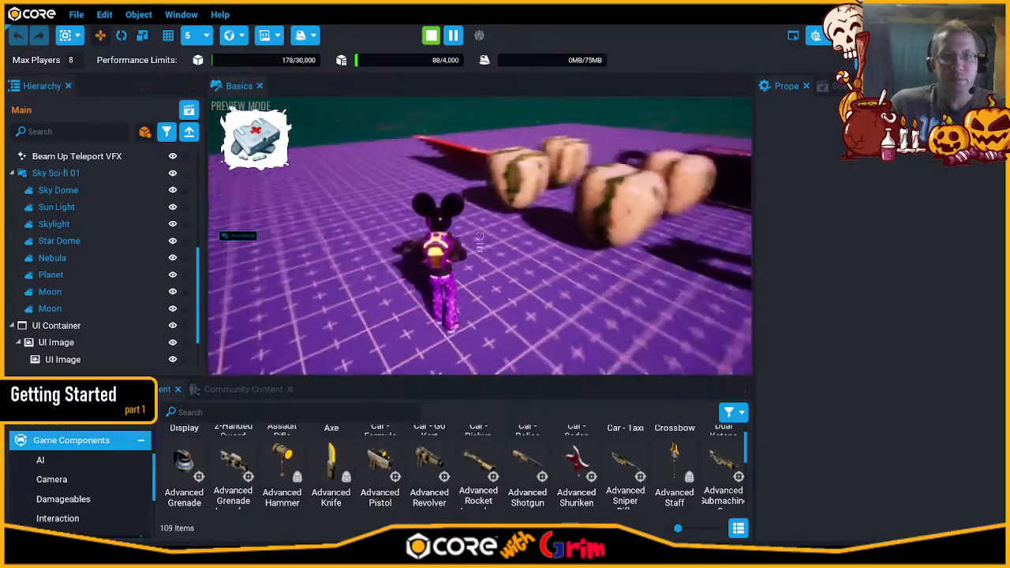
pyautogui.press('s')
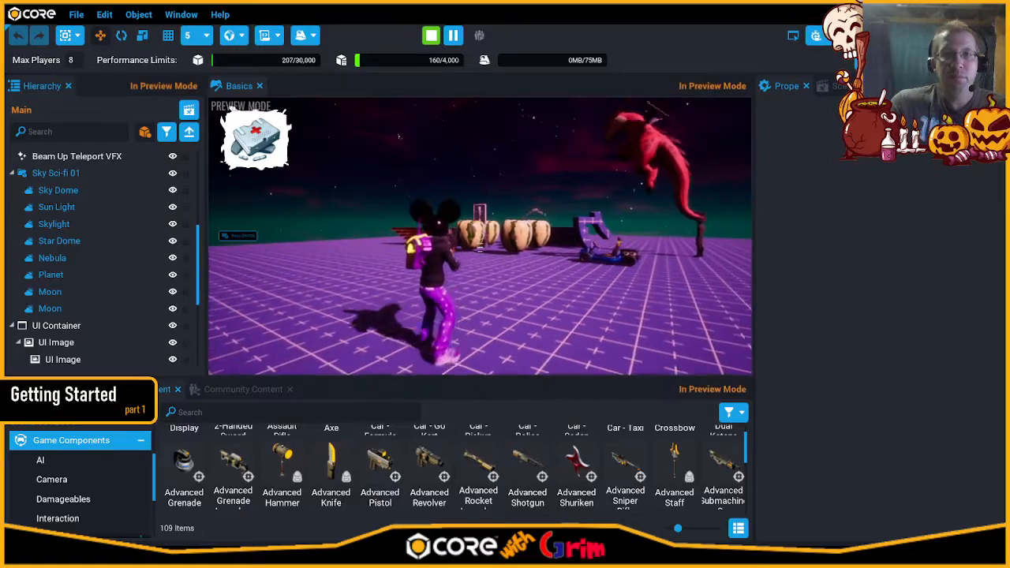
pyautogui.press('w')
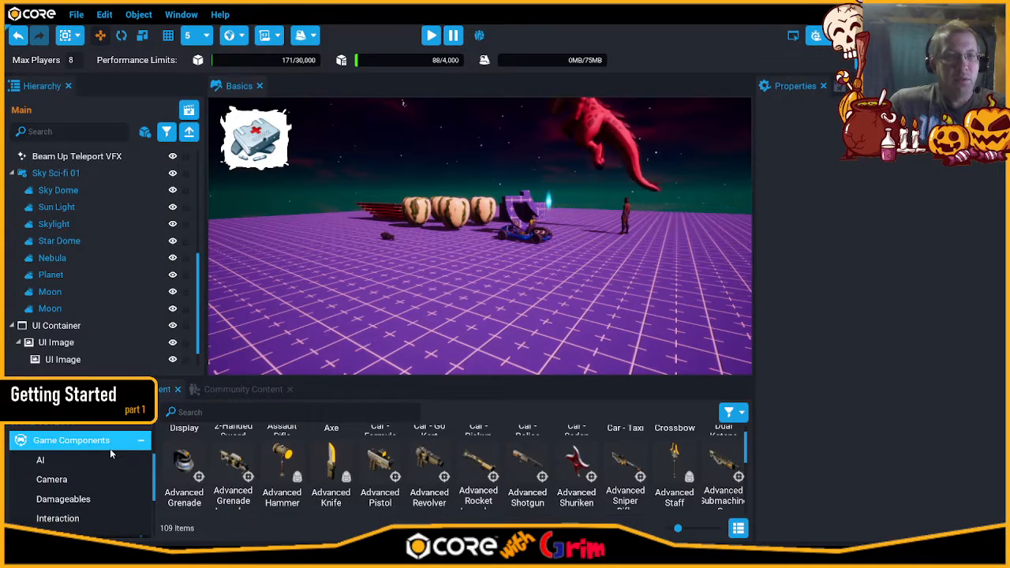
# - Collapse Game Components and look through the Gameplay Objects category
pyautogui.click(110, 449)
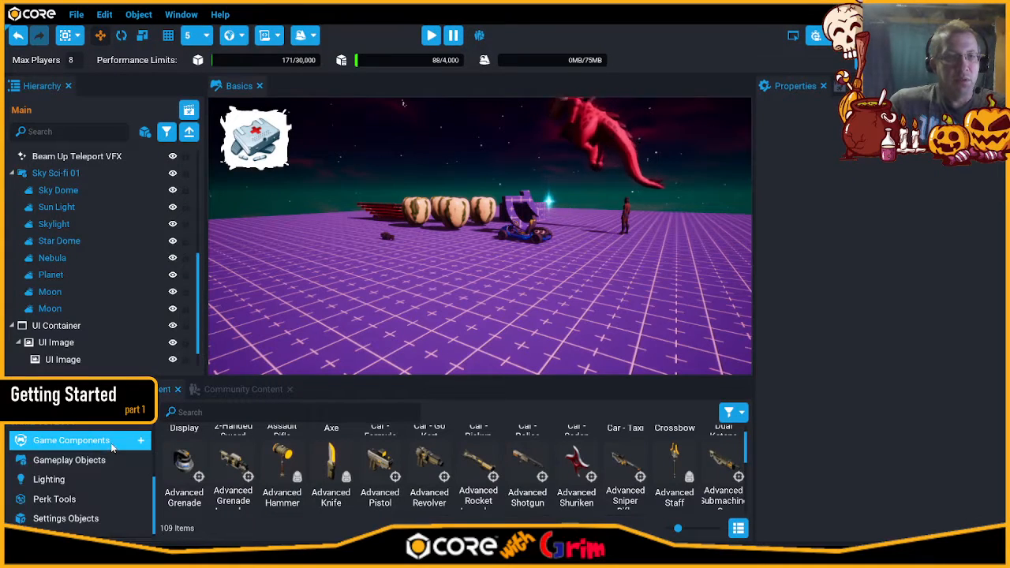
pyautogui.click(88, 461)
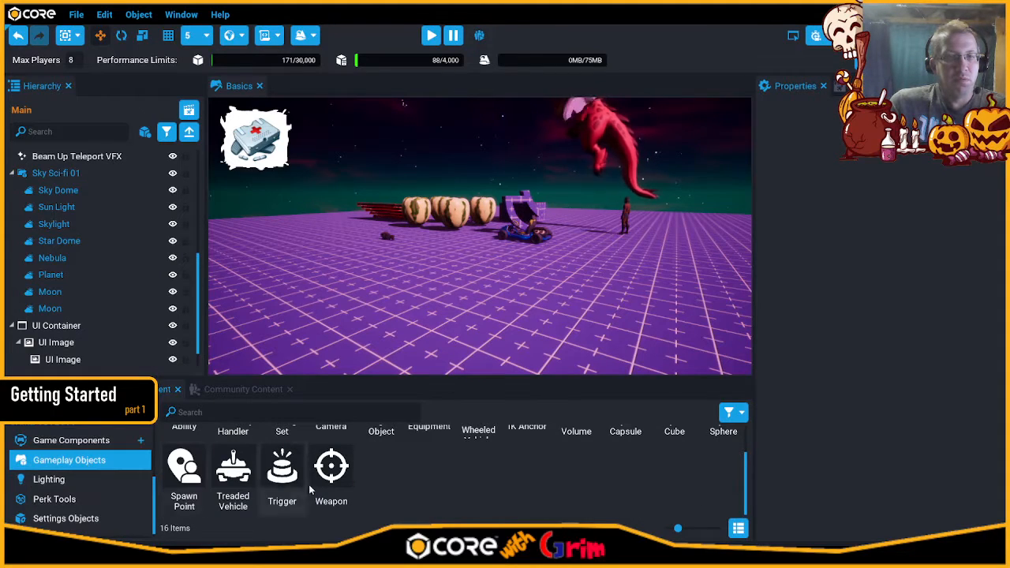
pyautogui.scroll(3, 309, 485)
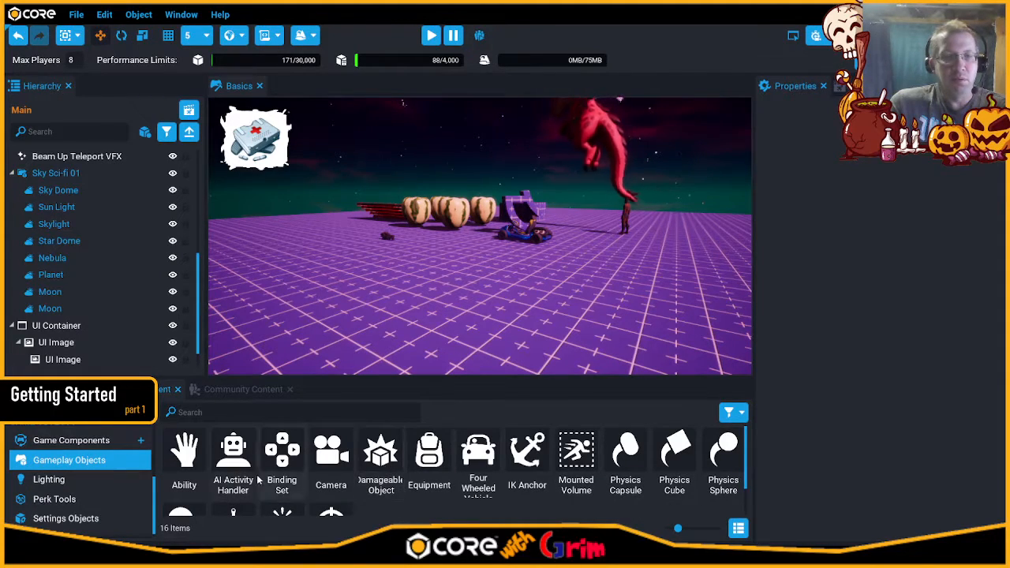
# - Place an Area Light from Lighting by the apples and set its color to yellow (R 0.834, G 0.938, B 0)
pyautogui.click(79, 481)
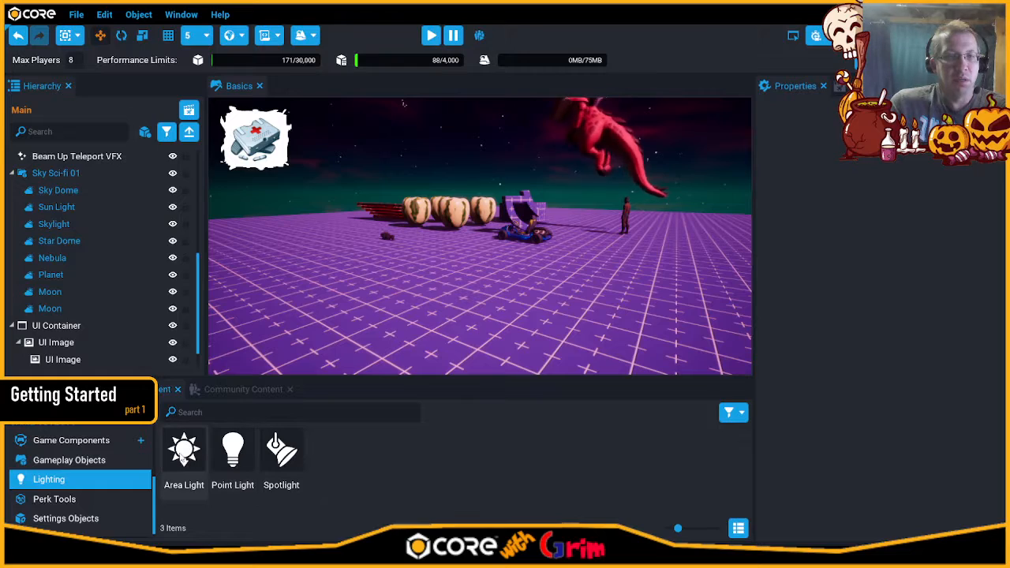
pyautogui.moveTo(184, 458); pyautogui.dragTo(422, 166)
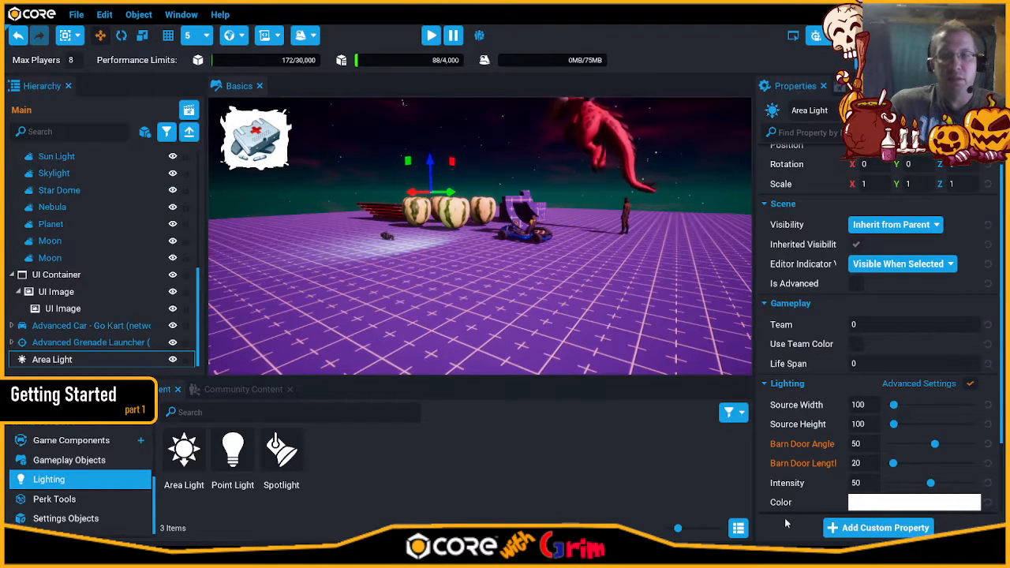
pyautogui.click(881, 506)
pyautogui.click(45, 117)
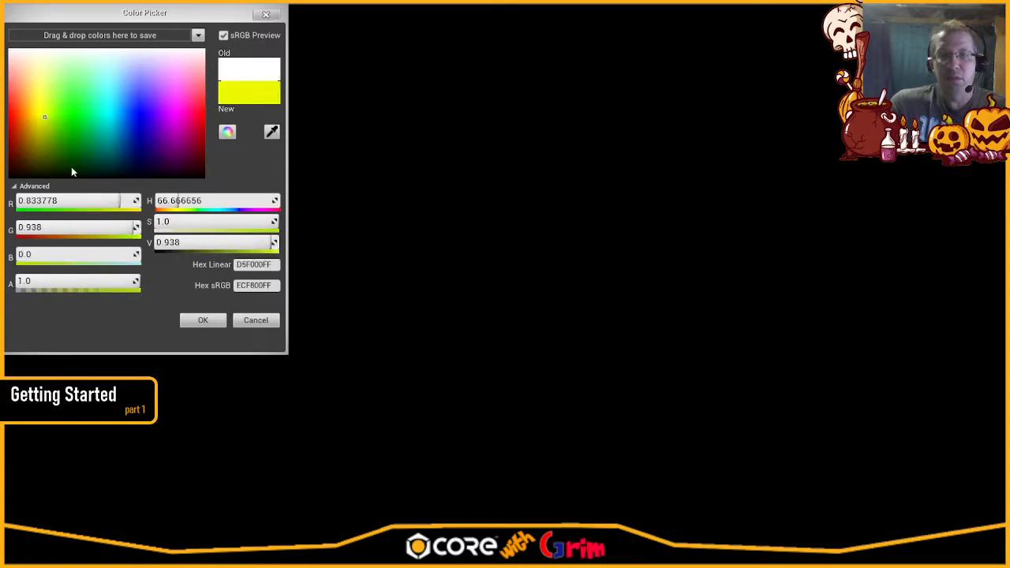
pyautogui.click(201, 321)
pyautogui.moveTo(510, 290); pyautogui.dragTo(514, 331, button='right')
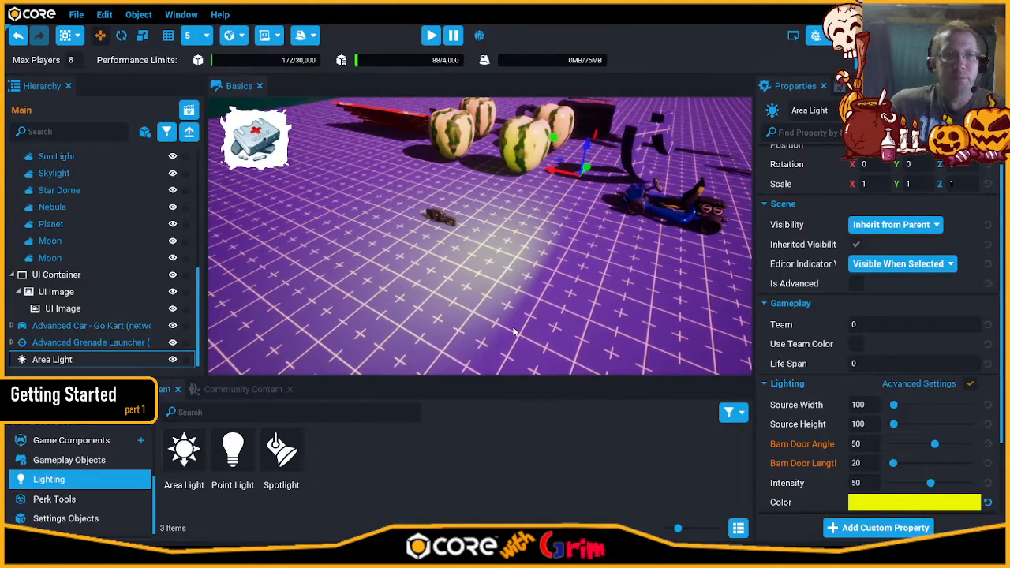
# - Switch from Lighting to the UI Elements category to view its items
pyautogui.scroll(-1, 40, 521)
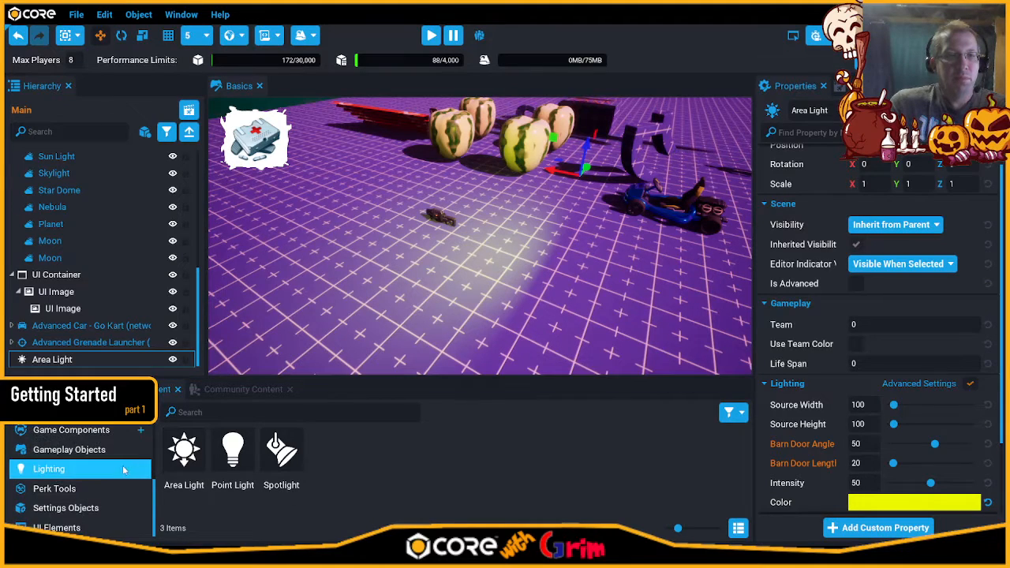
pyautogui.click(56, 527)
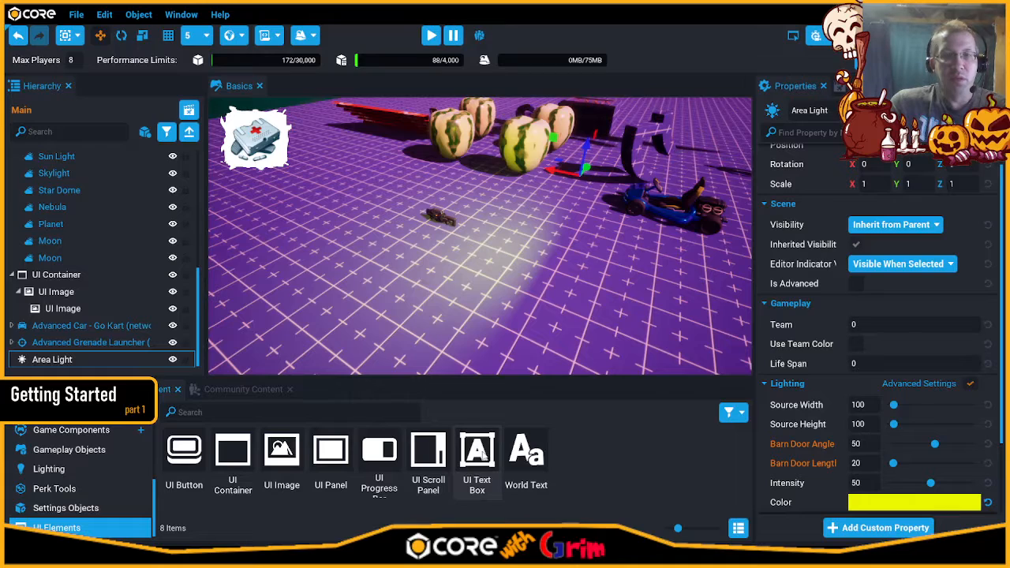
# - Place a UI Text Box in the viewport below the health-kit image and set its text to "Hello World"
pyautogui.moveTo(482, 455); pyautogui.dragTo(251, 180)
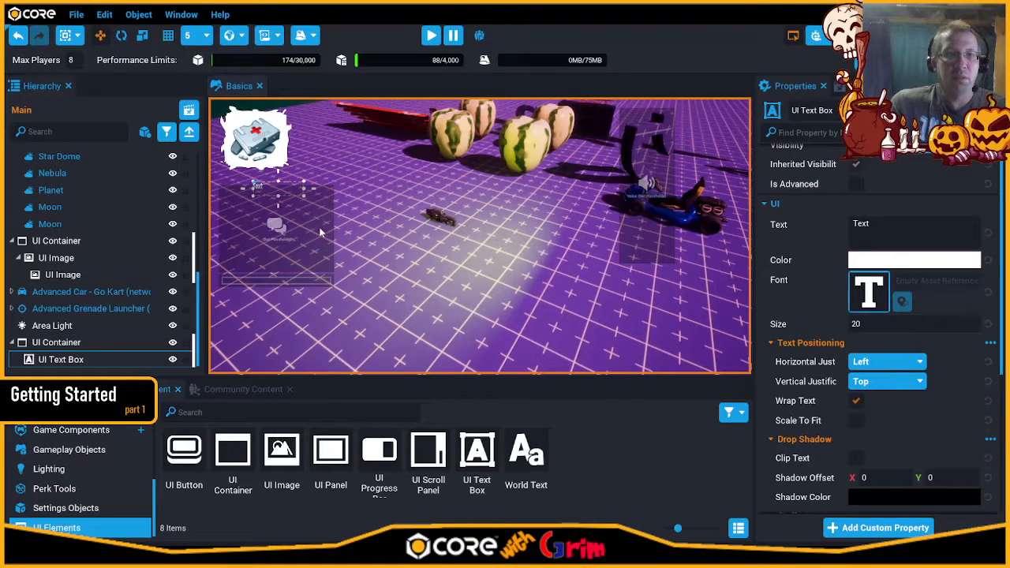
pyautogui.click(892, 229)
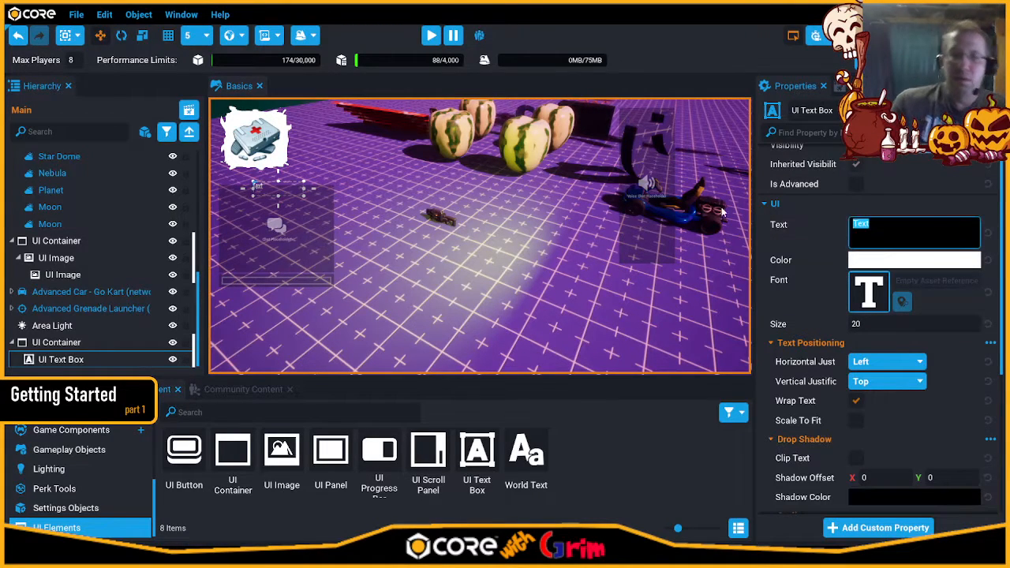
pyautogui.write('hELL')
pyautogui.press('BackSpace')
pyautogui.press('BackSpace')
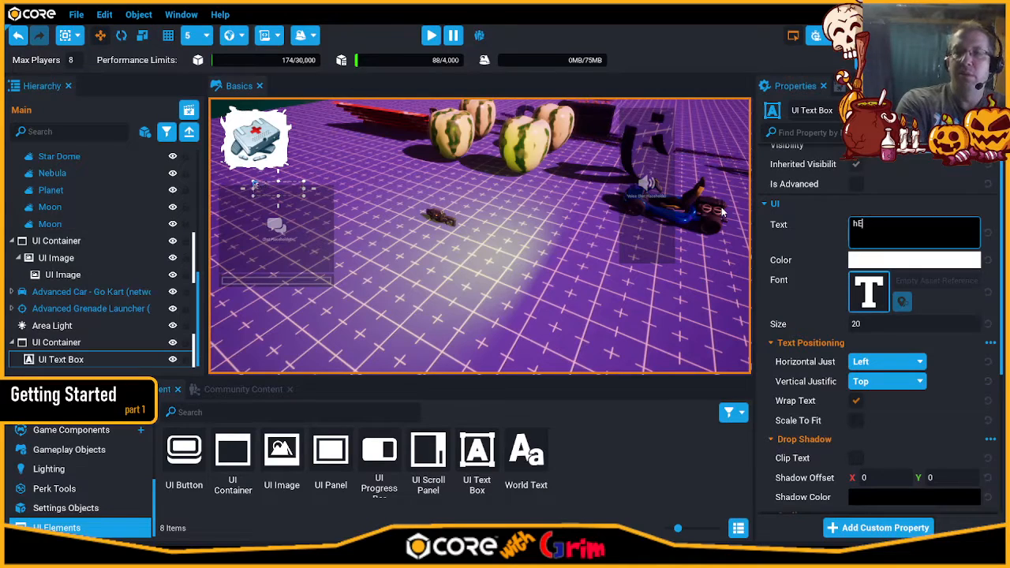
pyautogui.write('Hello World')
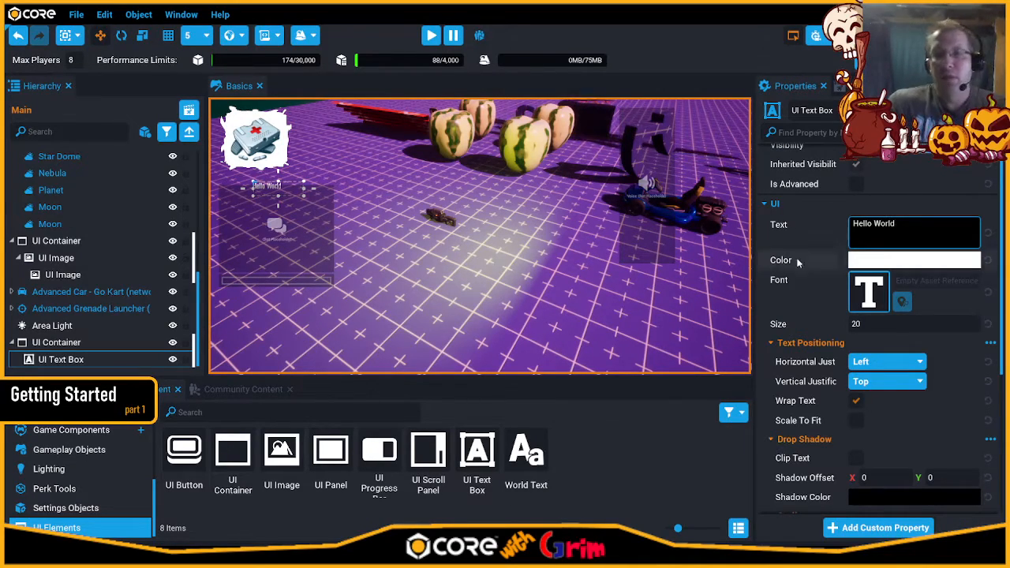
# - Set the Hello World text size to 66 and its font to Luckiest Guy after trying Orbitron Bold
pyautogui.click(803, 322)
pyautogui.write('66')
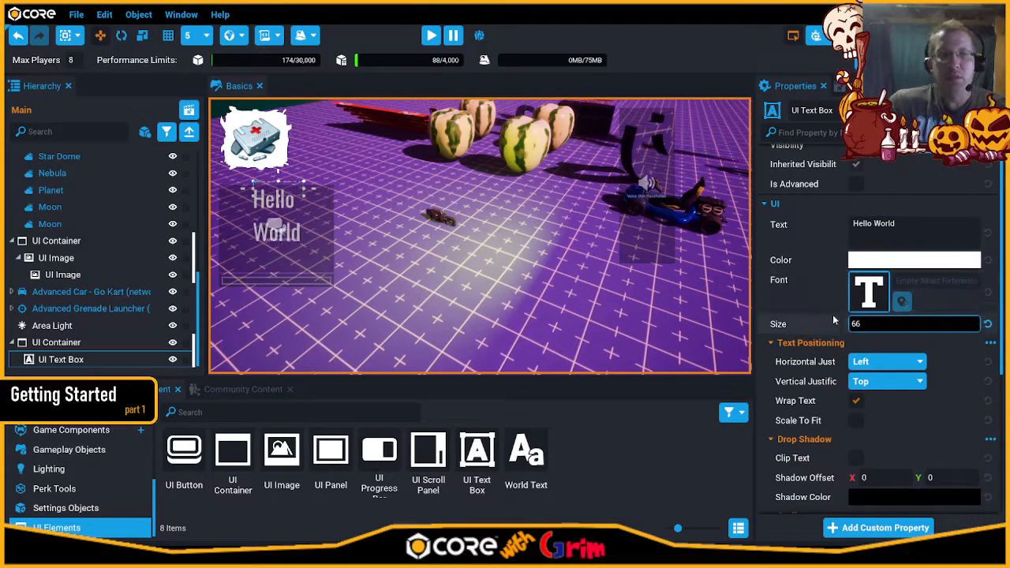
pyautogui.press('Return')
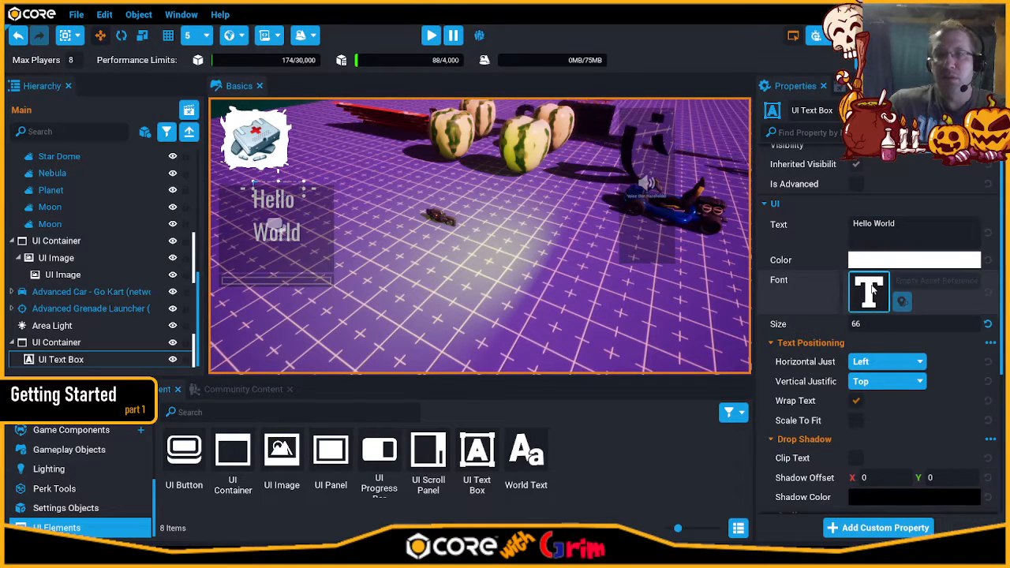
pyautogui.click(872, 289)
pyautogui.doubleClick(529, 237)
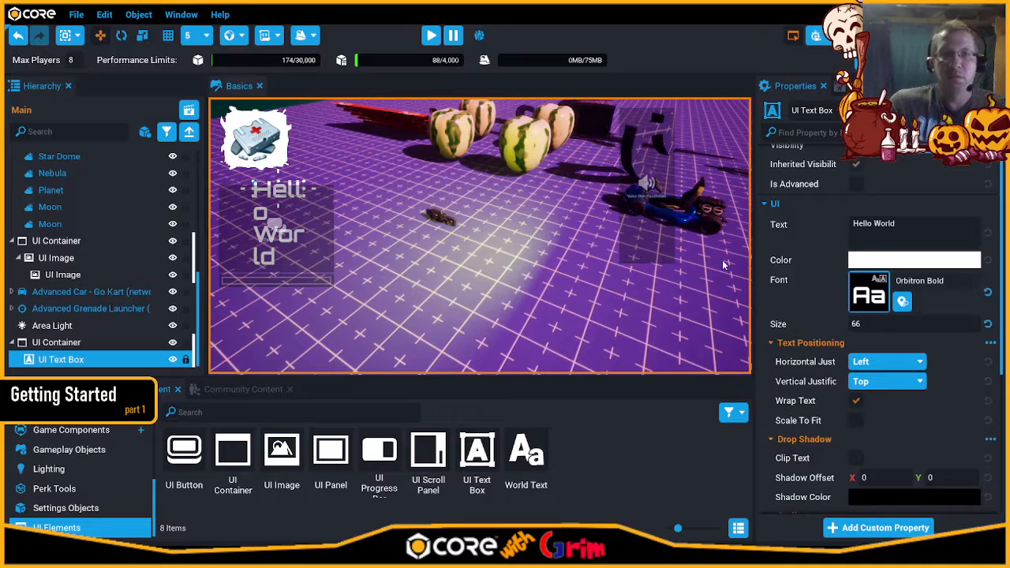
pyautogui.click(866, 298)
pyautogui.doubleClick(367, 227)
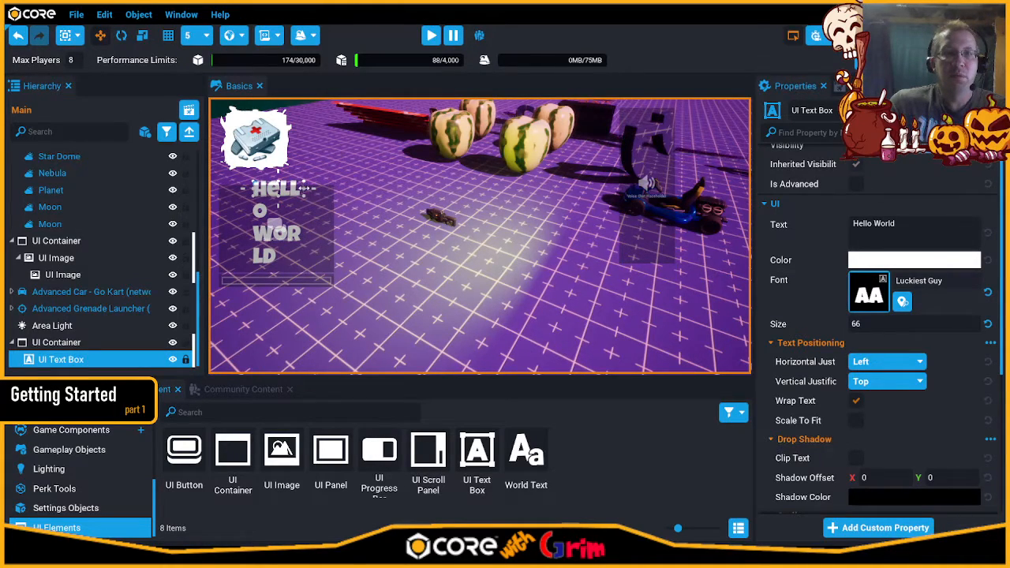
# - Widen the text box so Hello World fits on one line and move it to the top centre of the game view
pyautogui.moveTo(303, 188); pyautogui.dragTo(387, 187)
pyautogui.moveTo(517, 159); pyautogui.dragTo(551, 193)
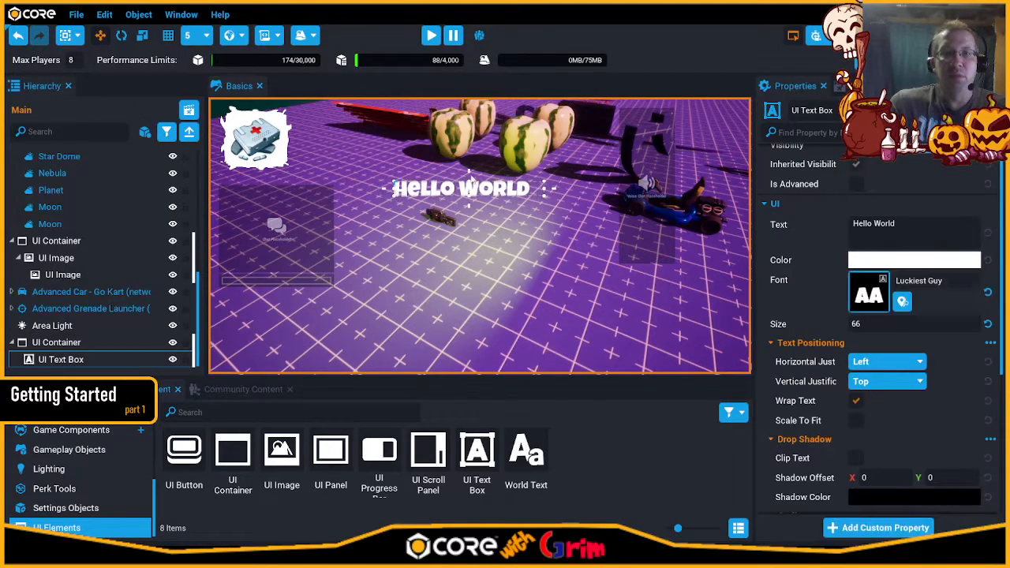
pyautogui.moveTo(471, 180); pyautogui.dragTo(471, 105)
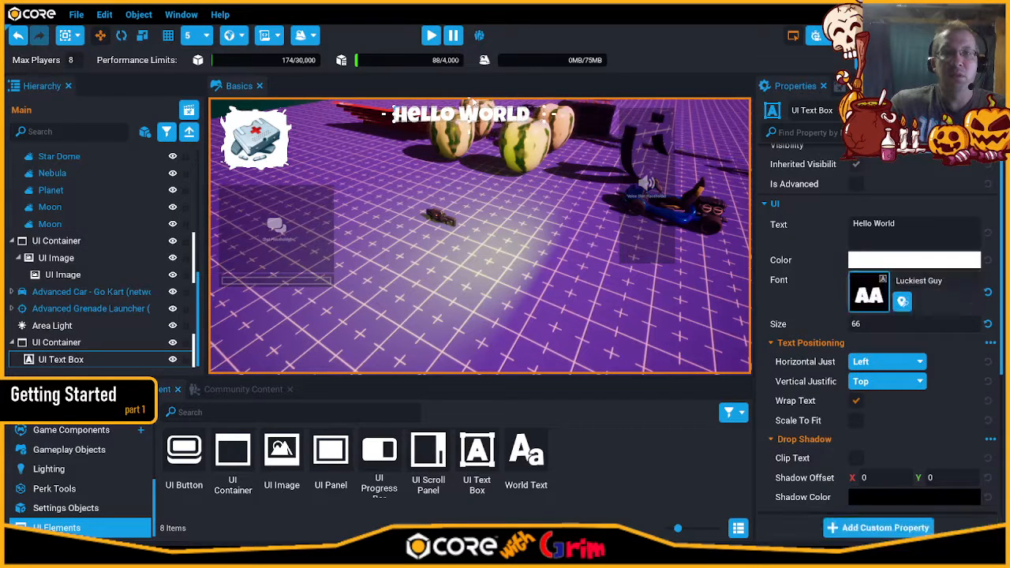
pyautogui.moveTo(594, 288); pyautogui.dragTo(536, 233, button='right')
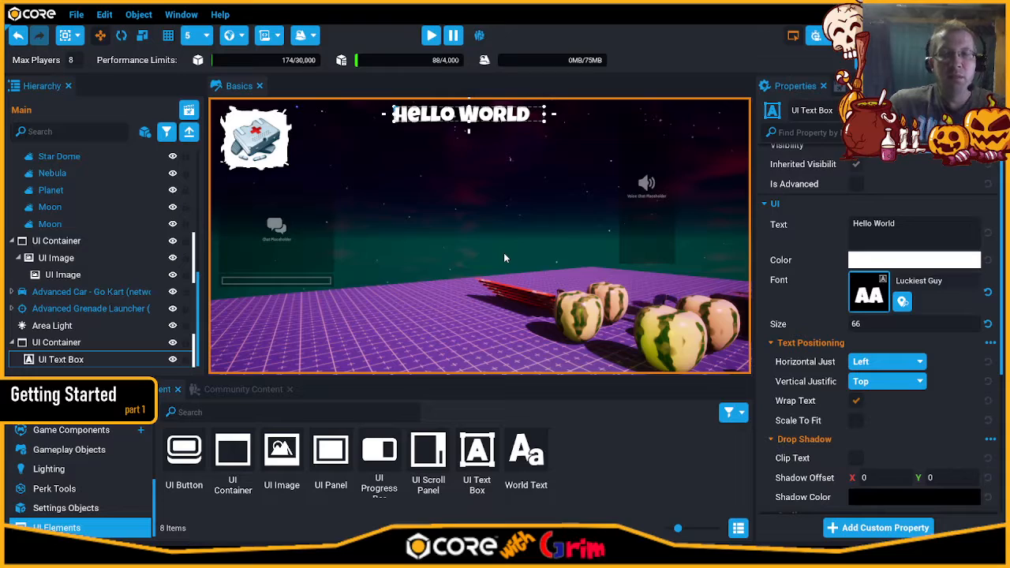